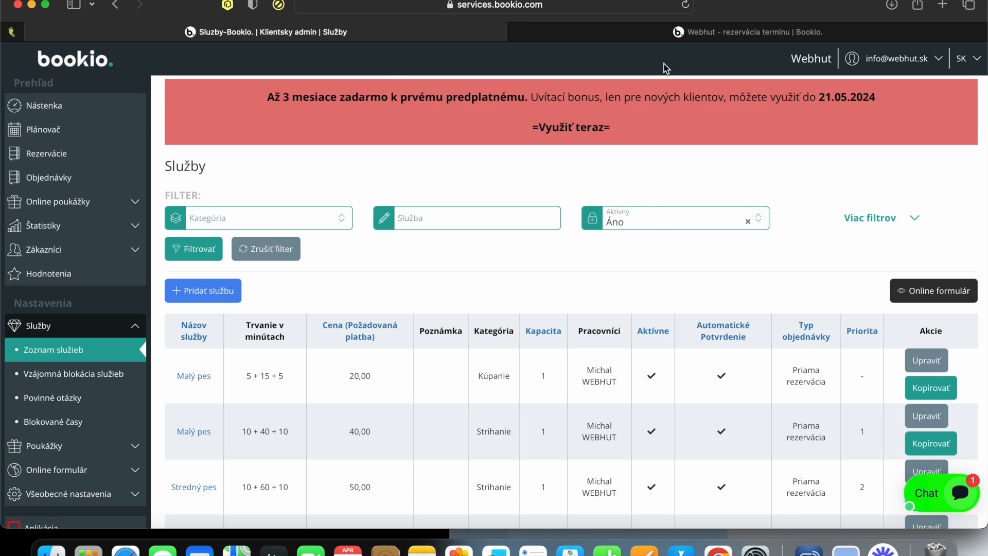
# Preview the Webhut online booking form by choosing Kúpanie, Malý pes (15min.), 30 April 2024 and the 12:20 slot
pyautogui.click(694, 32)
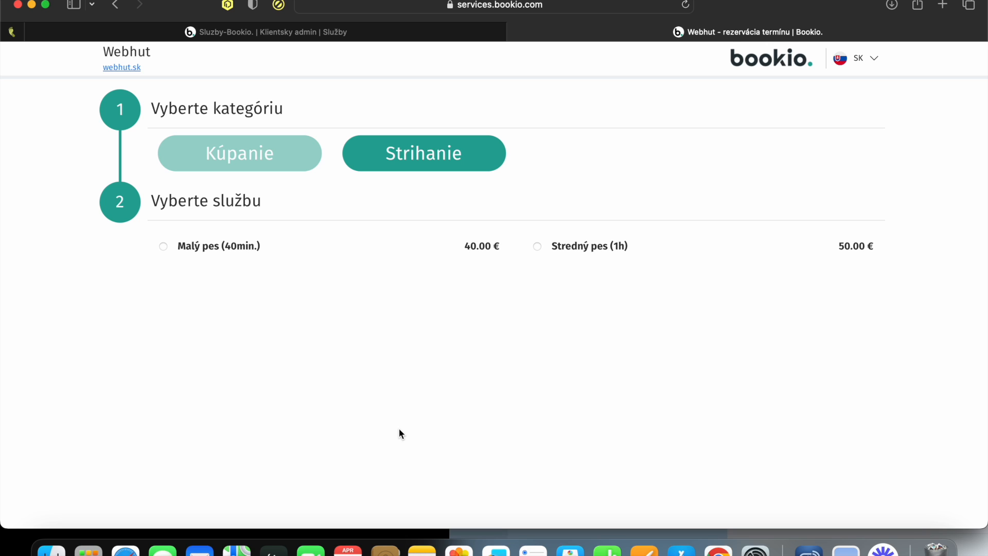
pyautogui.click(265, 153)
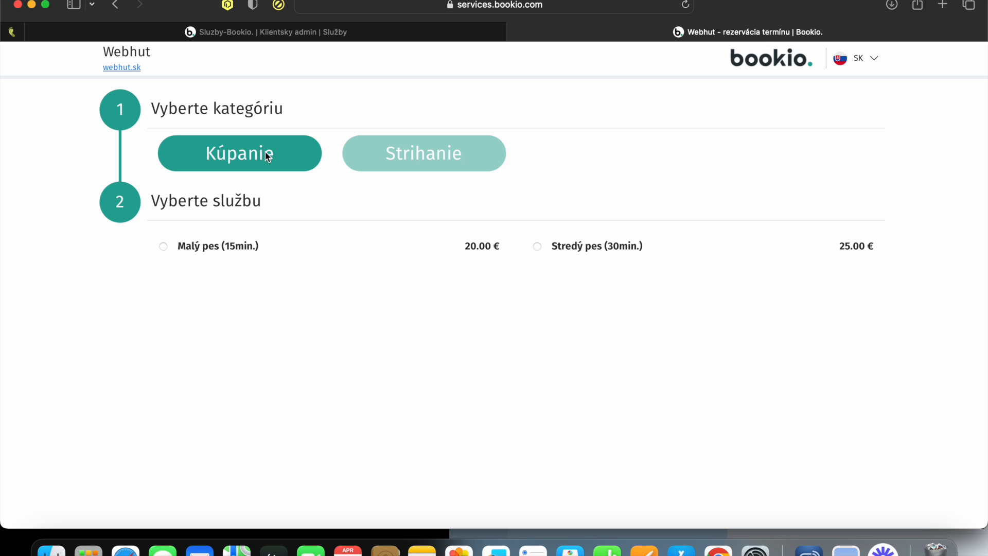
pyautogui.click(165, 247)
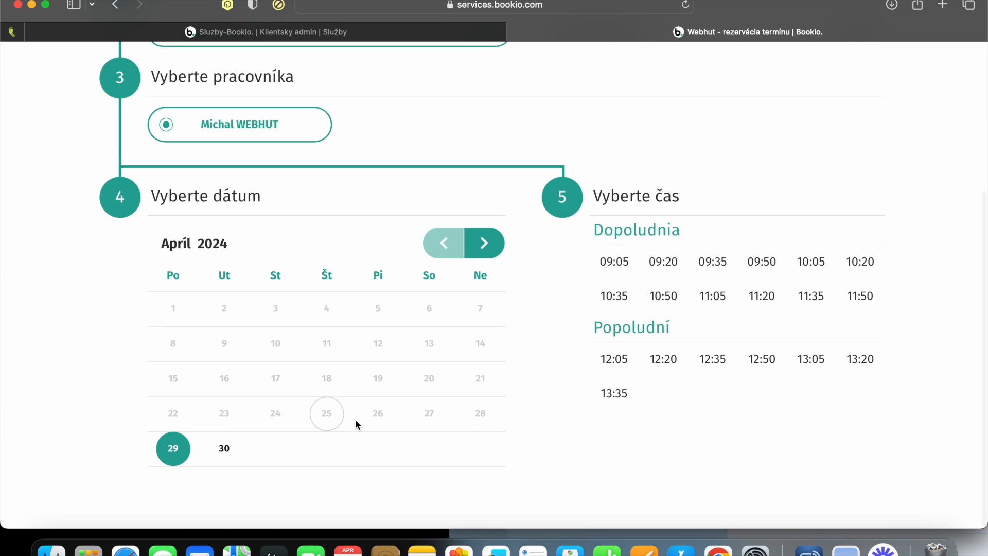
pyautogui.click(231, 450)
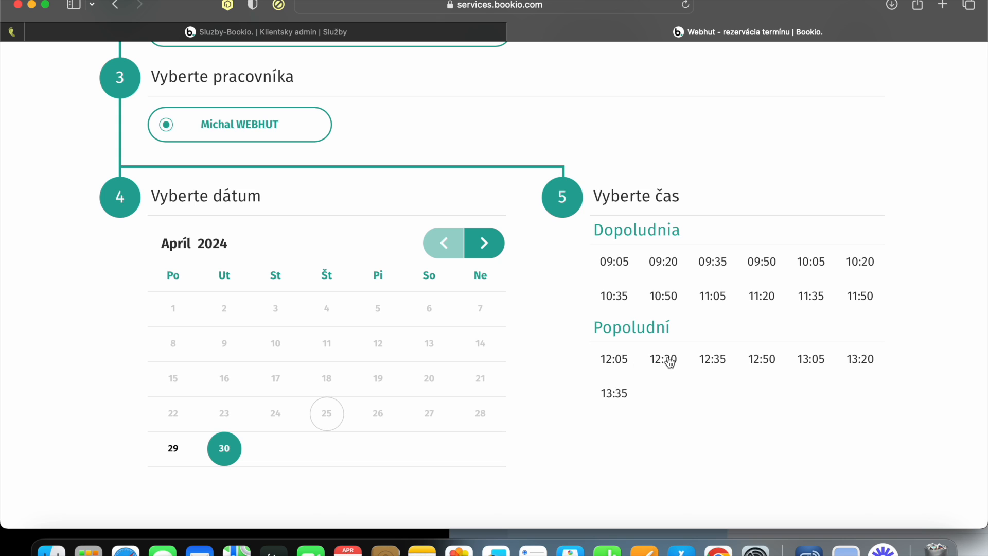
pyautogui.click(665, 360)
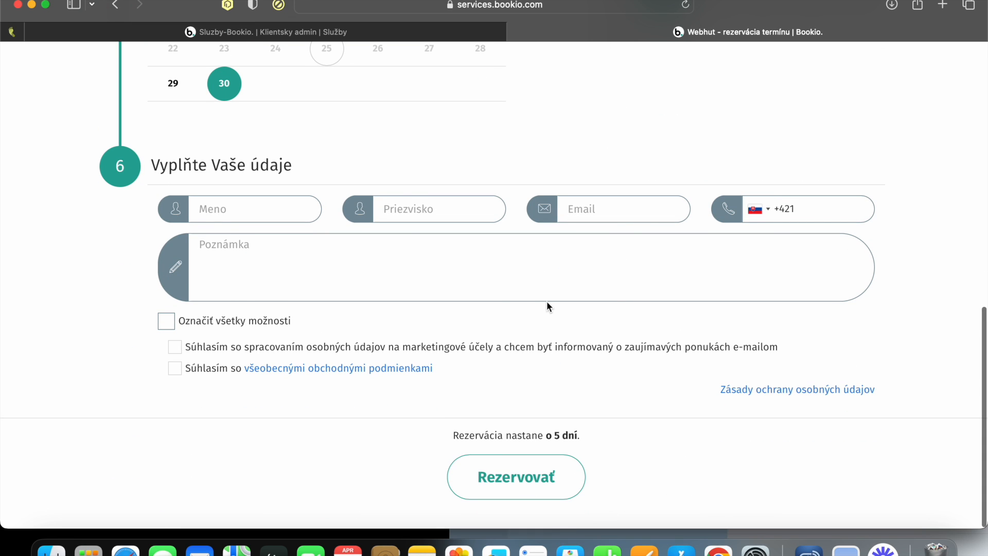
# Compare the services offered under the Strihanie and Kúpanie categories on the booking form
pyautogui.scroll(11, 548, 303)
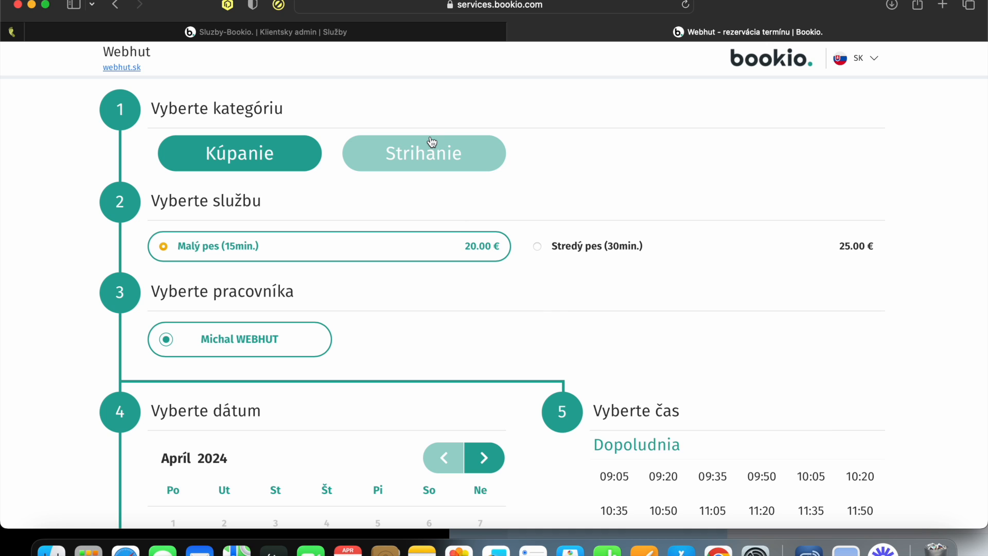
pyautogui.click(424, 163)
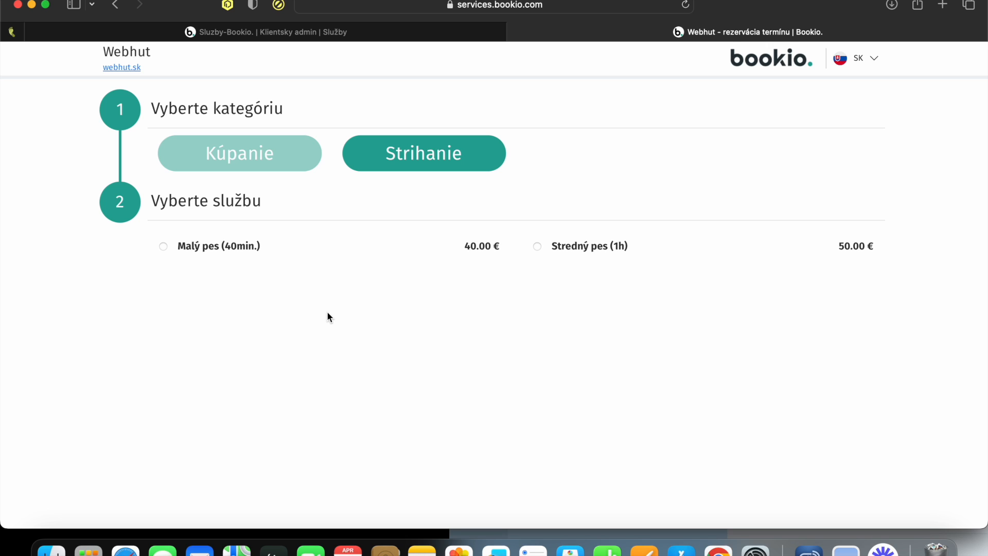
pyautogui.click(278, 159)
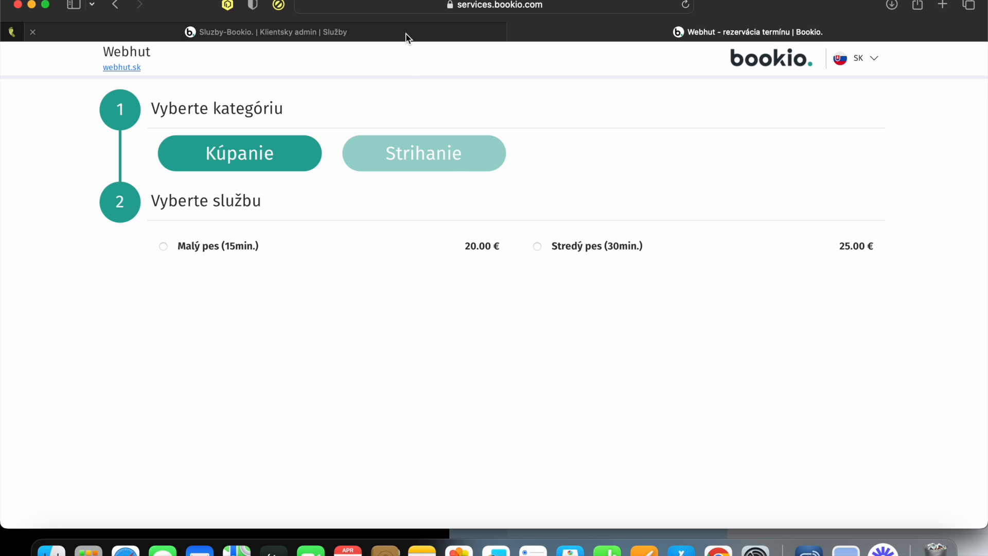
# Return to the admin's Služby page and review the full list of services
pyautogui.moveTo(407, 37)
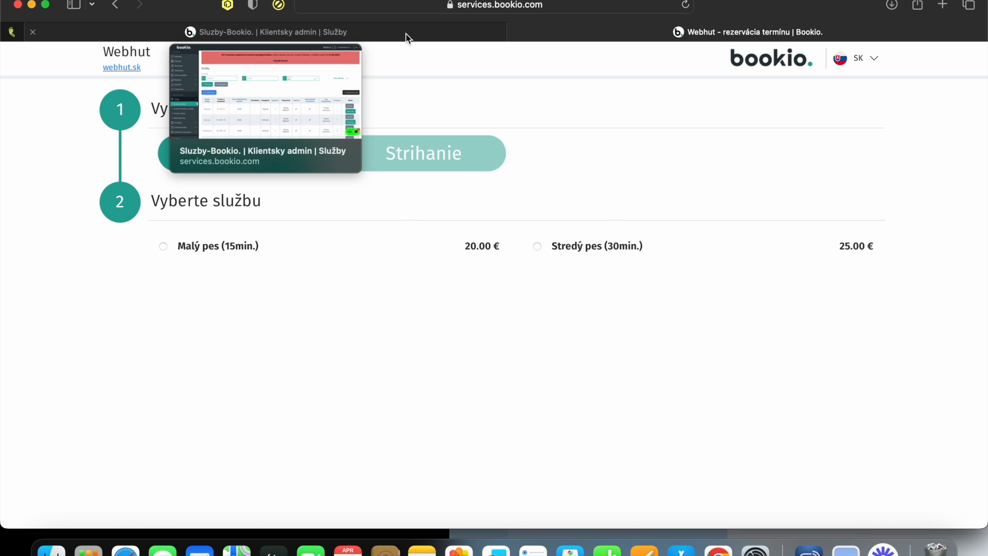
pyautogui.click(406, 37)
pyautogui.scroll(-3, 190, 398)
pyautogui.scroll(-1, 189, 398)
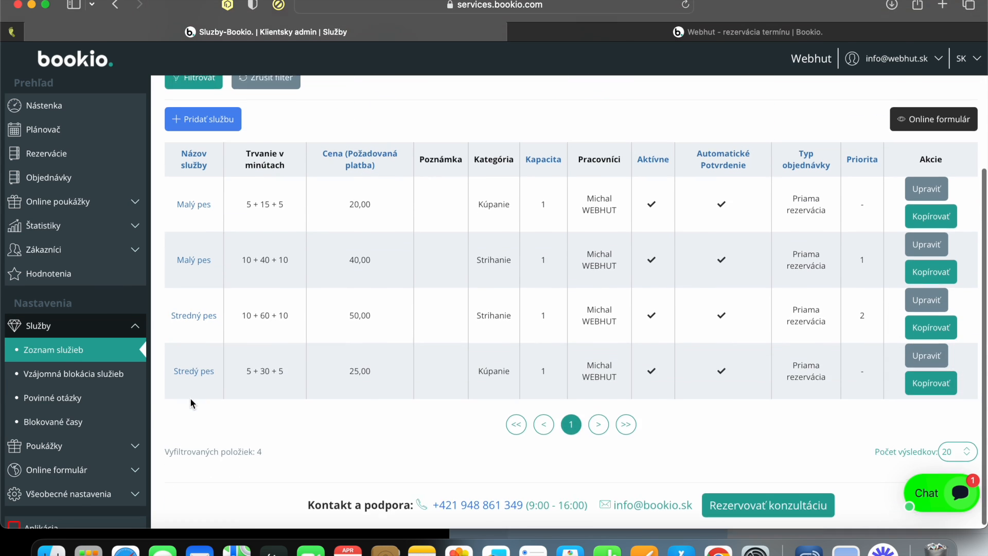
pyautogui.scroll(-2, 115, 390)
# View the Kategórie list within the general settings
pyautogui.click(121, 456)
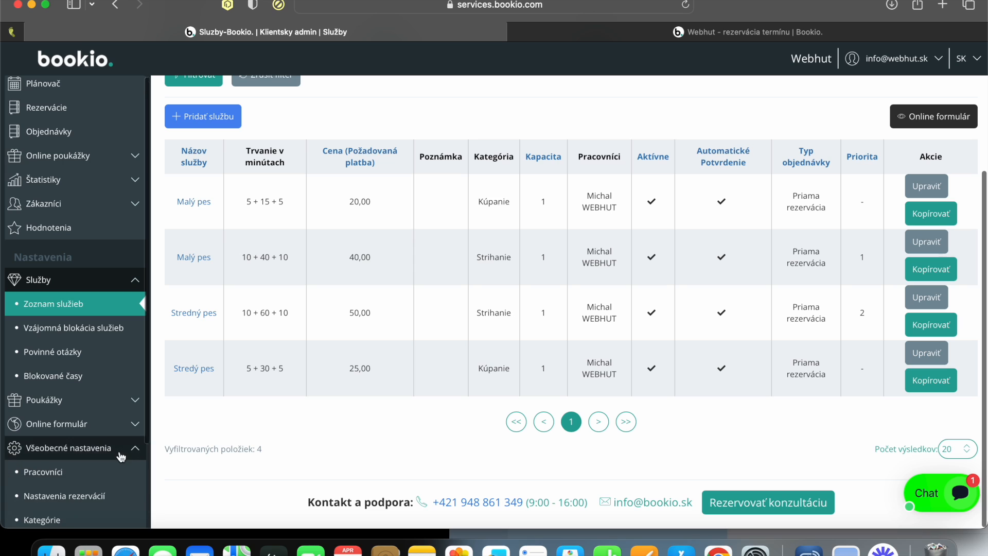
pyautogui.scroll(-3, 124, 392)
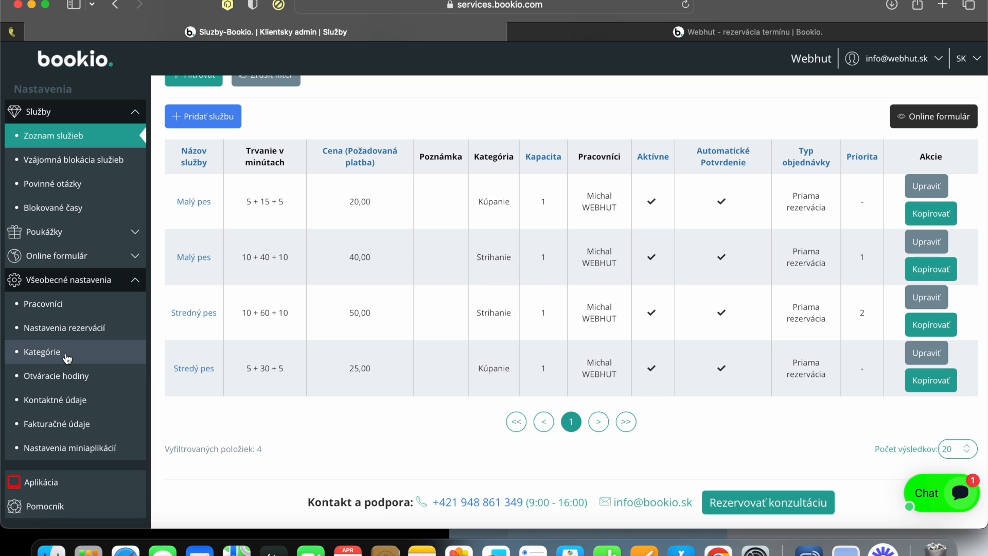
pyautogui.click(48, 353)
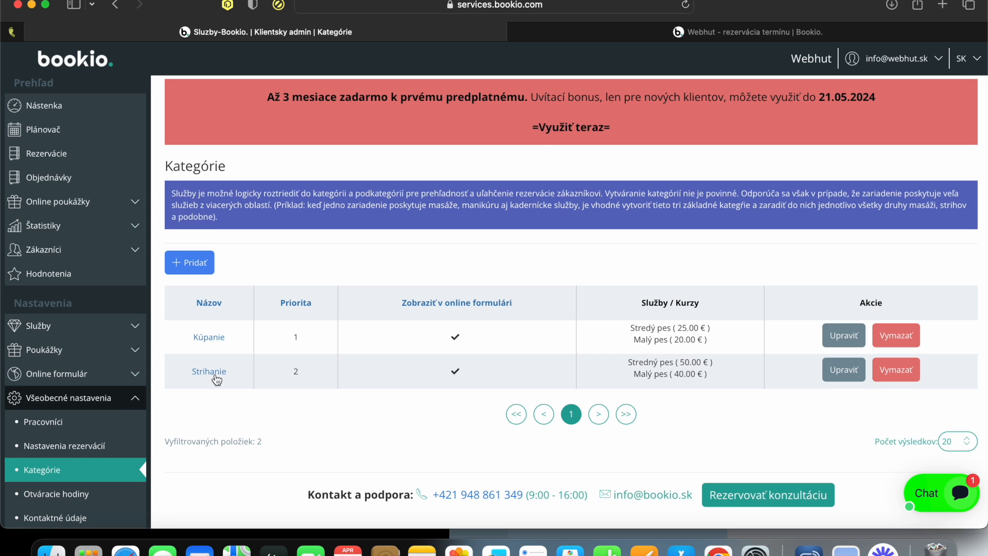
# Go back to the list of services and look through its entries
pyautogui.click(81, 335)
pyautogui.click(73, 345)
pyautogui.scroll(-3, 386, 385)
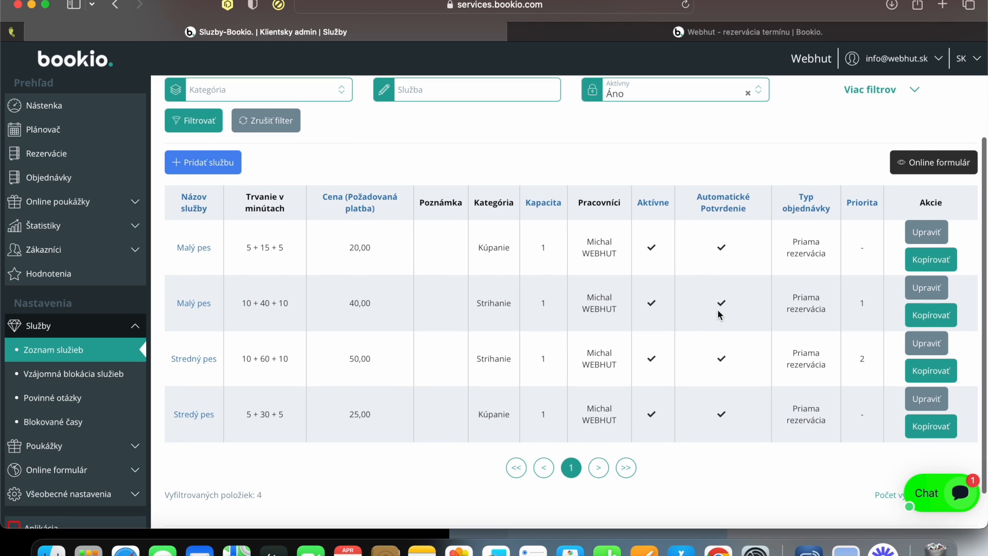
# Start a new service named Veľký pes and assign it to the Kúpanie category
pyautogui.scroll(2, 718, 310)
pyautogui.scroll(1, 718, 310)
pyautogui.click(233, 297)
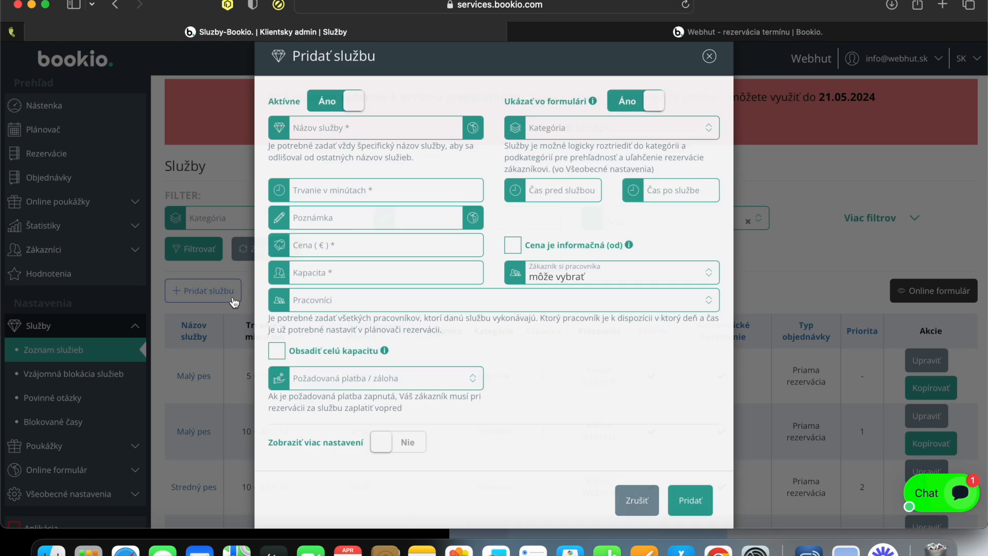
pyautogui.click(371, 177)
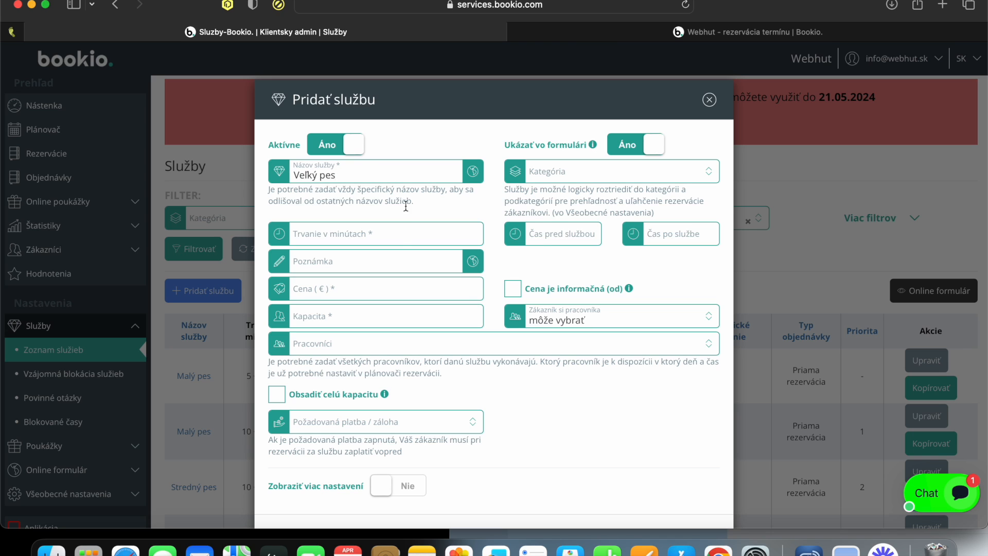
pyautogui.click(404, 233)
pyautogui.click(625, 174)
pyautogui.click(587, 213)
# Set the service duration to 60 minutes, with 10 minutes before and 15 minutes after the service
pyautogui.click(379, 234)
pyautogui.write('60')
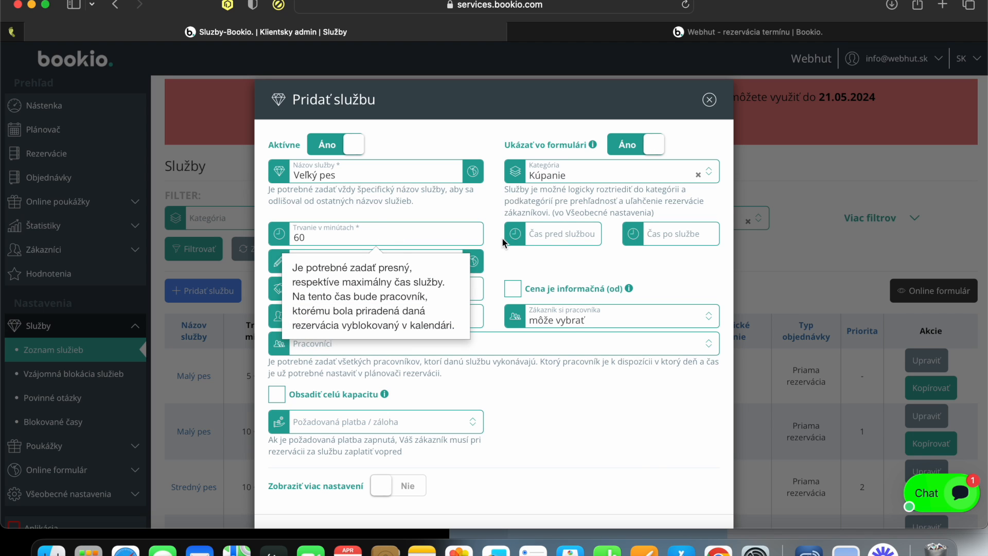
pyautogui.click(551, 235)
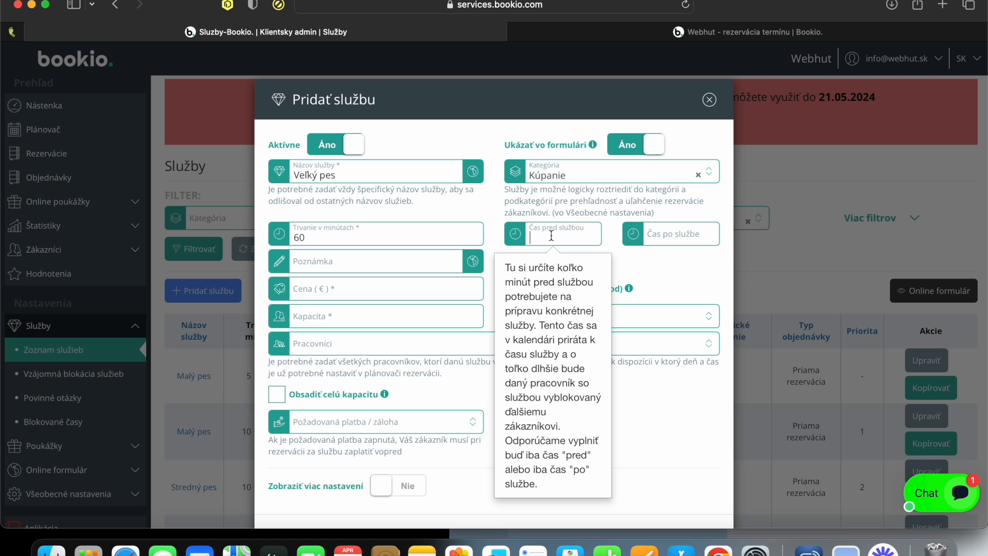
pyautogui.click(667, 239)
pyautogui.write('10')
pyautogui.click(568, 270)
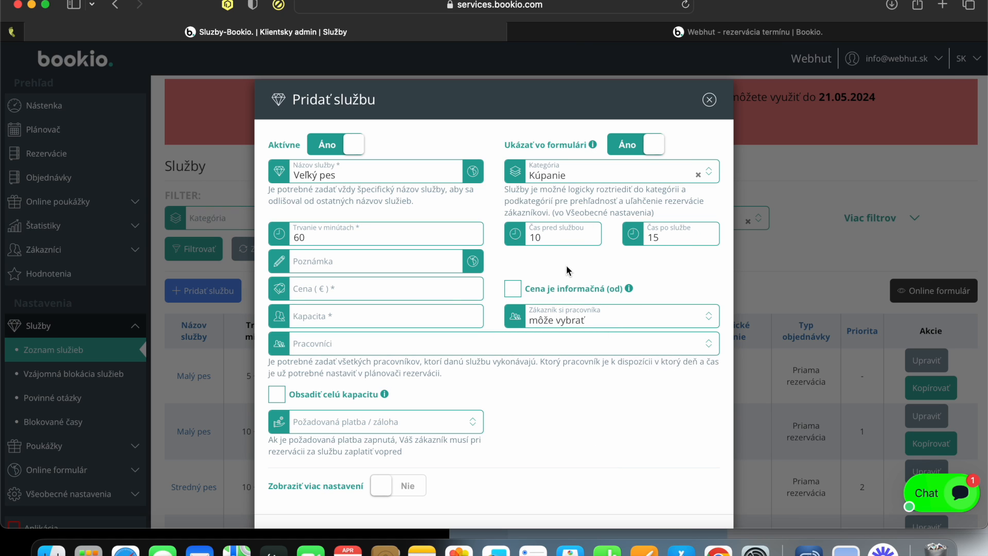
# Set the price to 60 € and the capacity to 1, and assign the available Webhut worker to the Kúpanie service
pyautogui.click(423, 293)
pyautogui.write('60')
pyautogui.click(455, 315)
pyautogui.write('1')
pyautogui.click(550, 400)
pyautogui.scroll(-2, 550, 400)
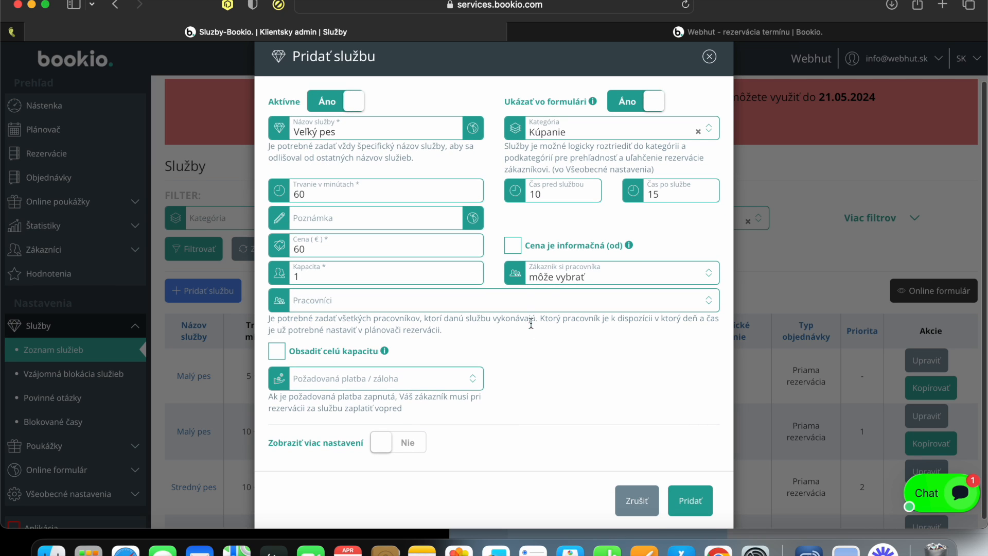
pyautogui.click(438, 307)
pyautogui.click(380, 325)
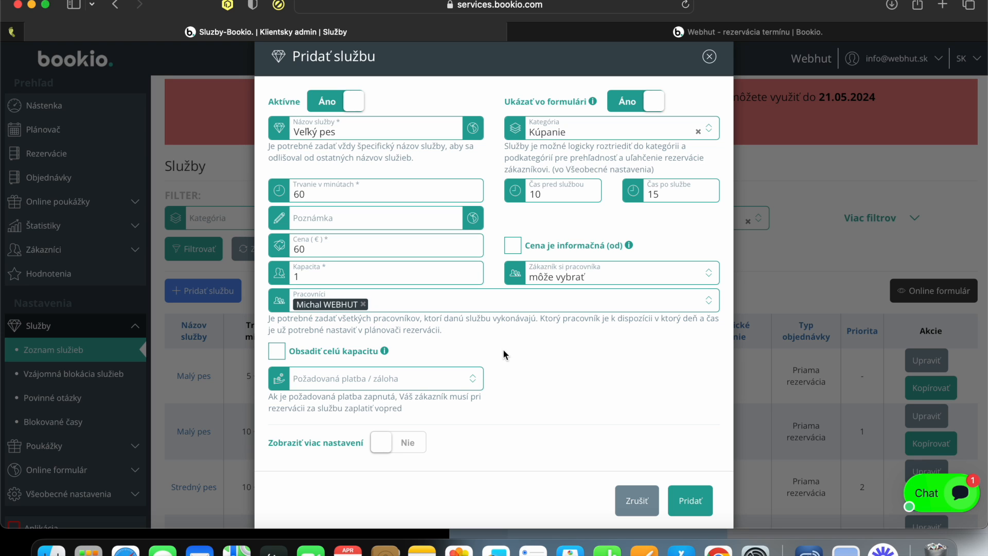
# Show the additional settings, set the priority to 3, and add the Kúpanie service
pyautogui.scroll(-1, 532, 350)
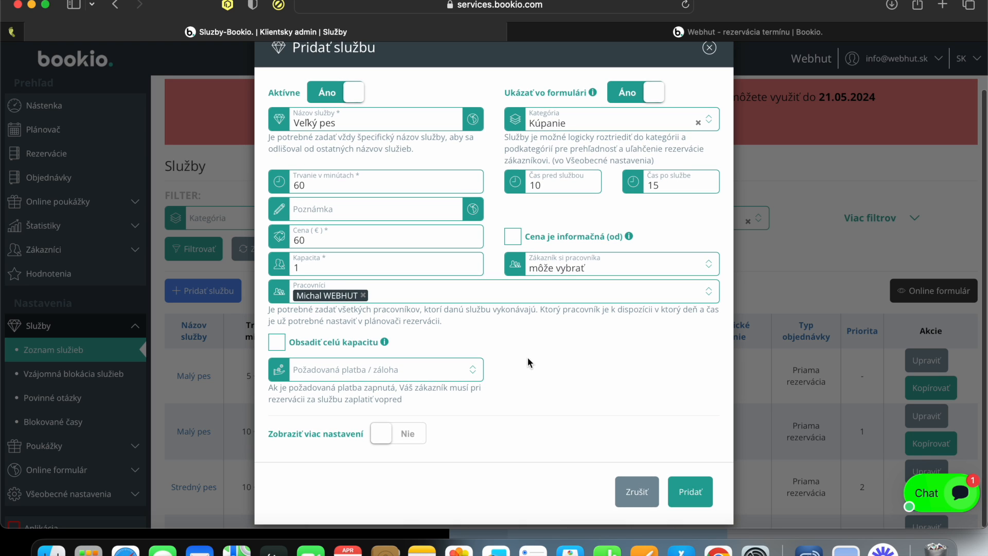
pyautogui.click(393, 433)
pyautogui.scroll(-10, 520, 410)
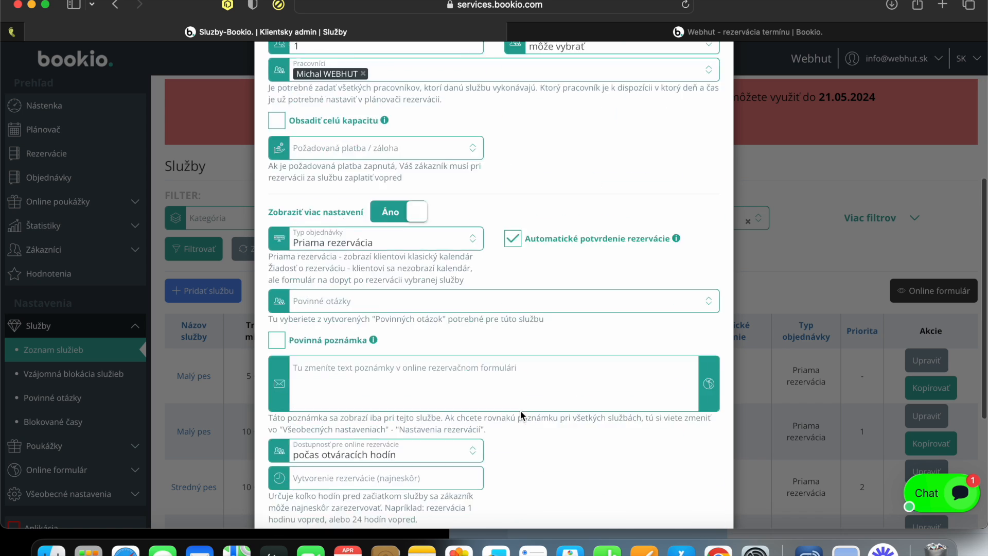
pyautogui.click(431, 351)
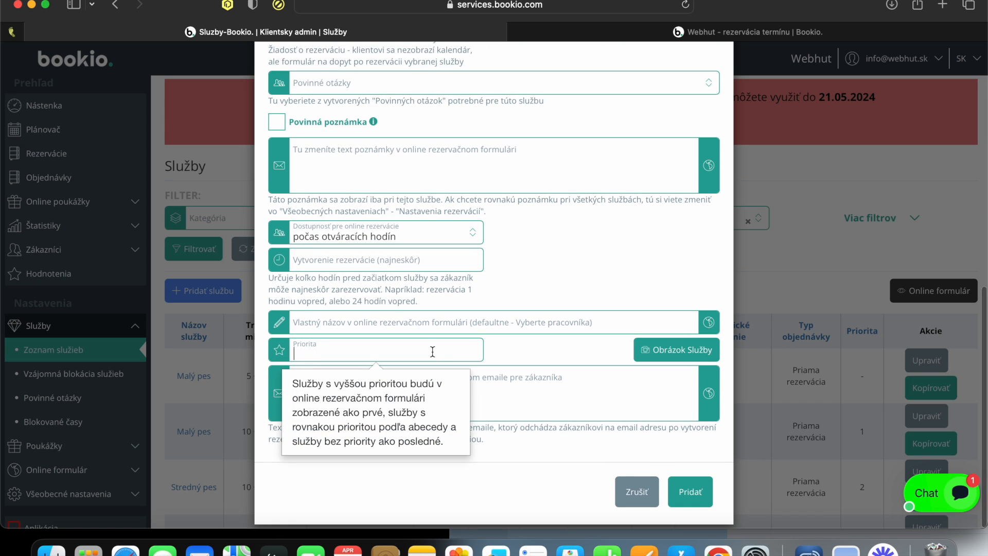
pyautogui.write('3')
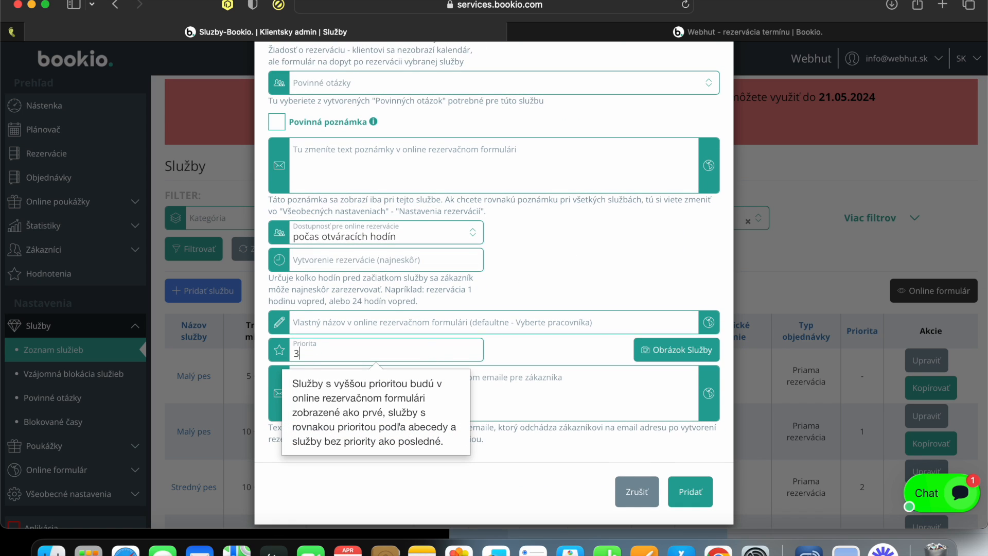
pyautogui.click(697, 493)
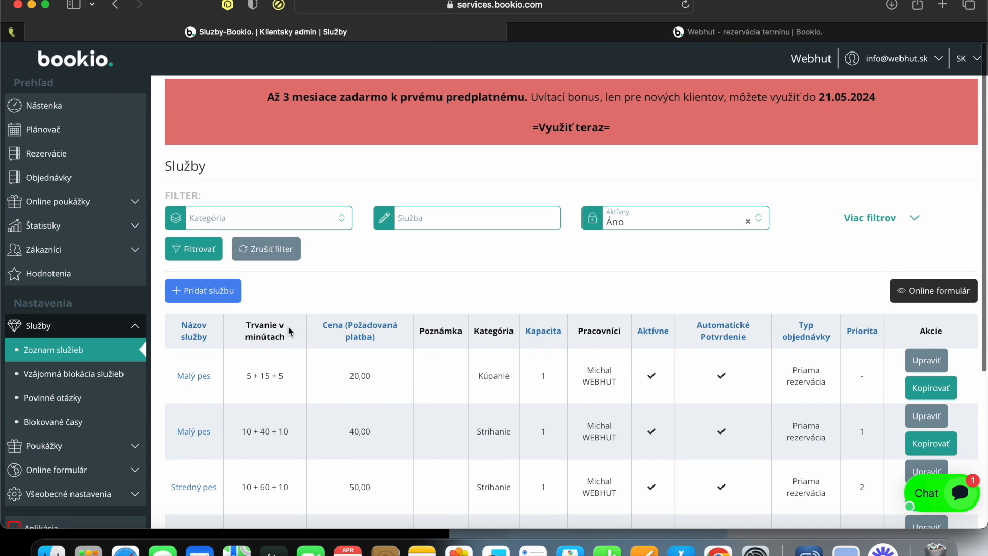
# Start another new service named Veľký pes and assign it to the Strihanie category
pyautogui.click(216, 298)
pyautogui.click(371, 175)
pyautogui.write('Veľký pes')
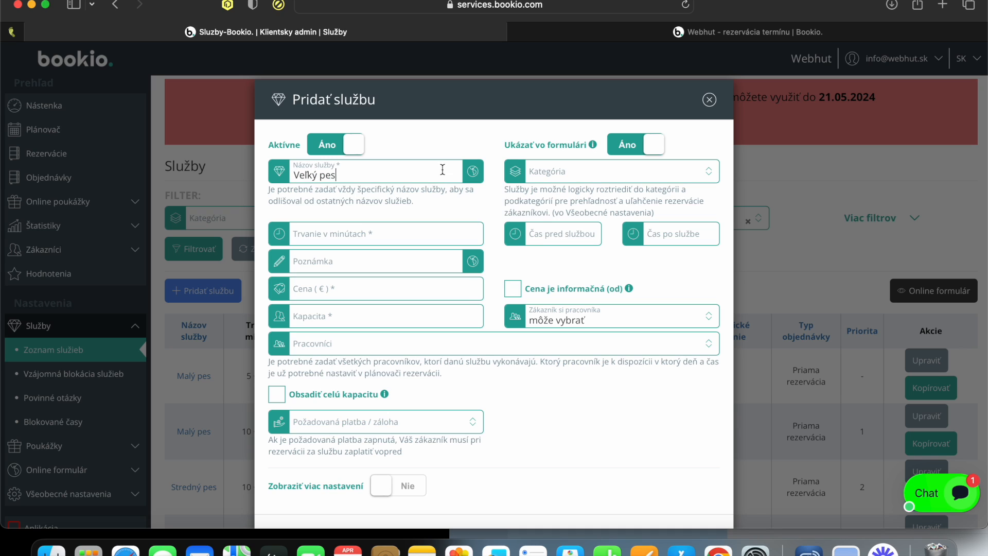
pyautogui.click(562, 175)
pyautogui.click(558, 231)
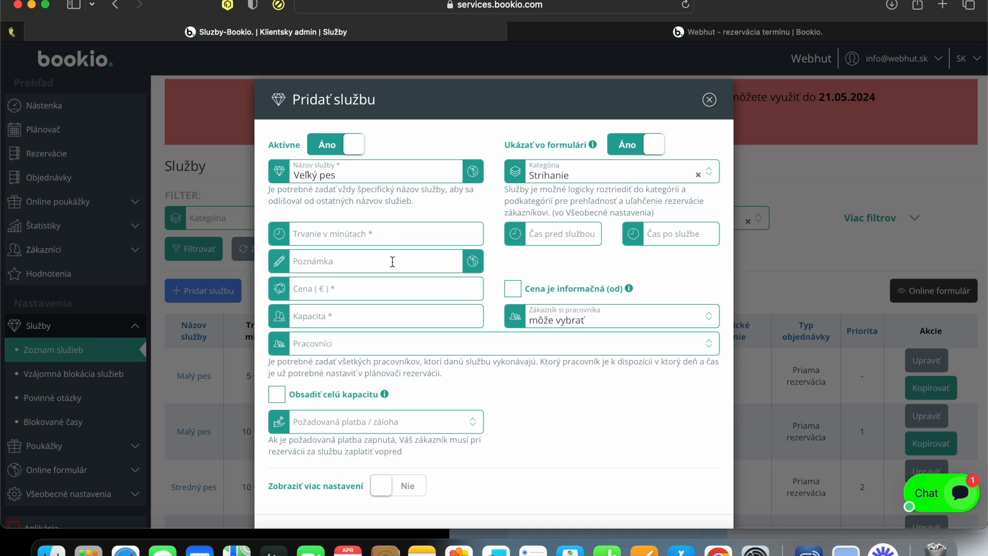
# Set the service duration to 70 minutes, with 10 minutes before and 15 minutes after the service
pyautogui.click(381, 238)
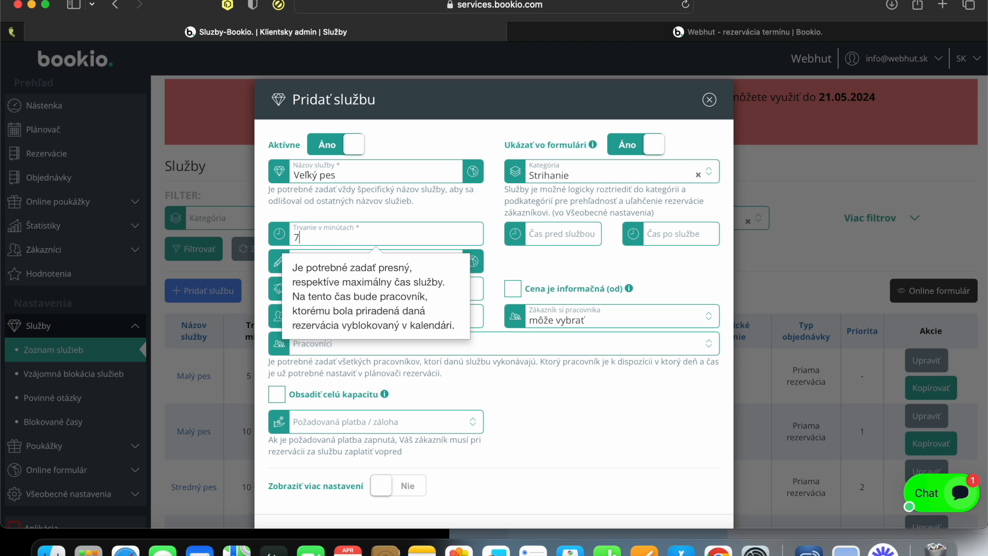
pyautogui.click(565, 235)
pyautogui.write('10')
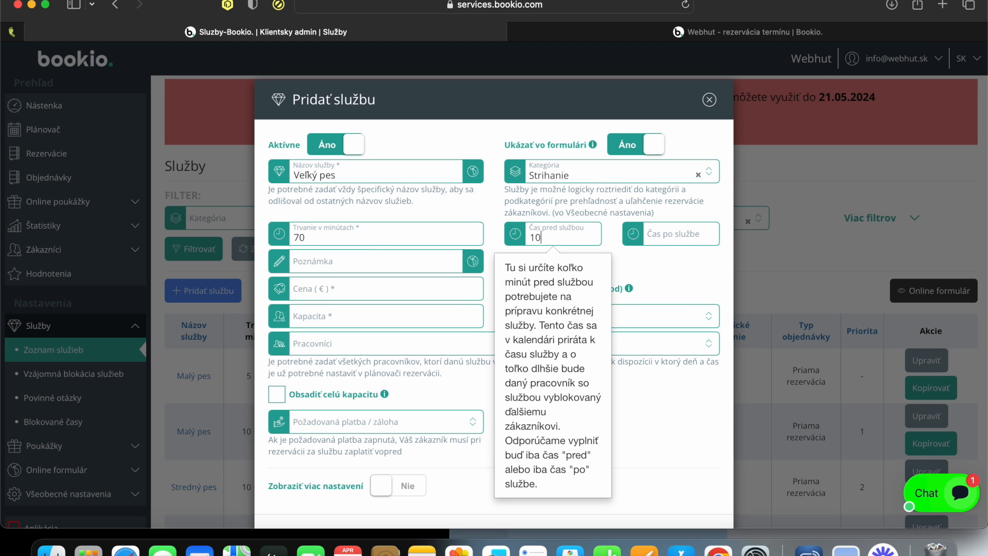
pyautogui.click(700, 226)
pyautogui.write('15')
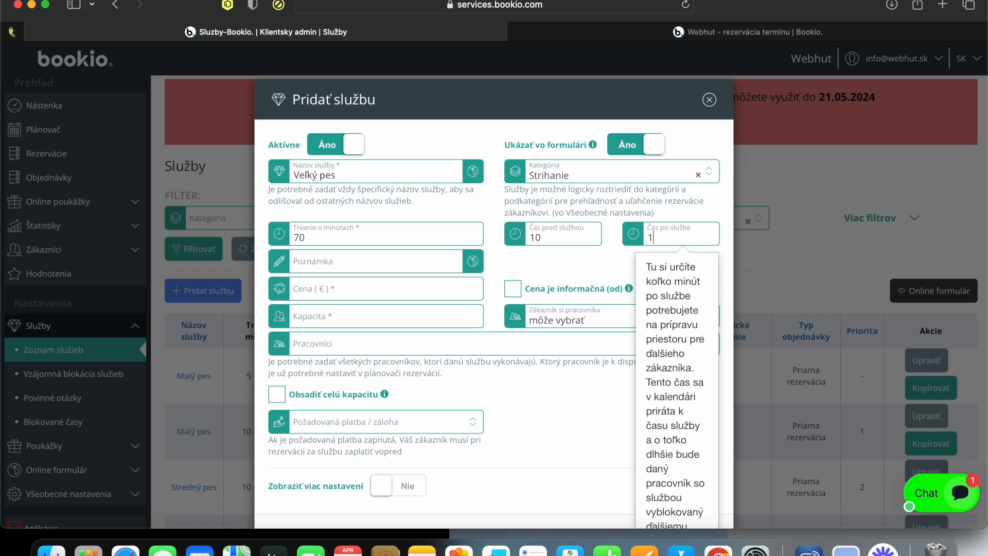
# Set the price to 65 € and the capacity to 1, and assign the available Webhut worker to the Strihanie service
pyautogui.click(414, 289)
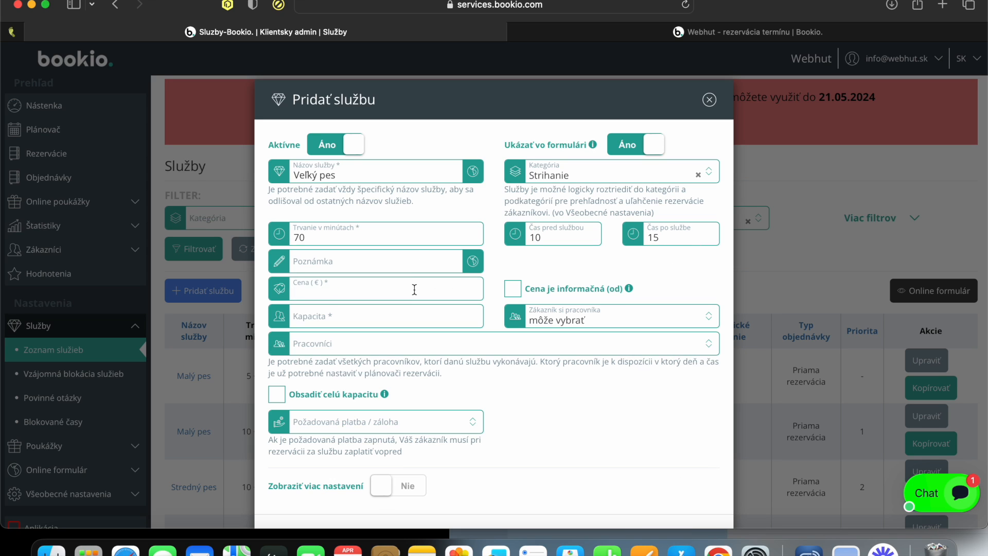
pyautogui.write('7')
pyautogui.click(409, 316)
pyautogui.write('1')
pyautogui.click(407, 344)
pyautogui.click(403, 359)
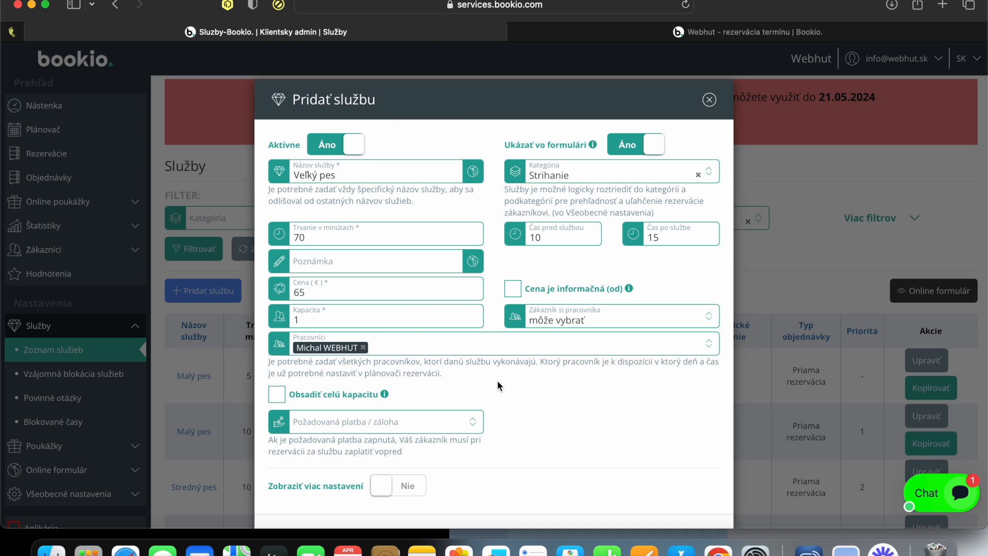
# Show the additional settings, set the priority to 3, and add the Veľký pes service for Strihanie
pyautogui.scroll(-2, 483, 401)
pyautogui.click(401, 433)
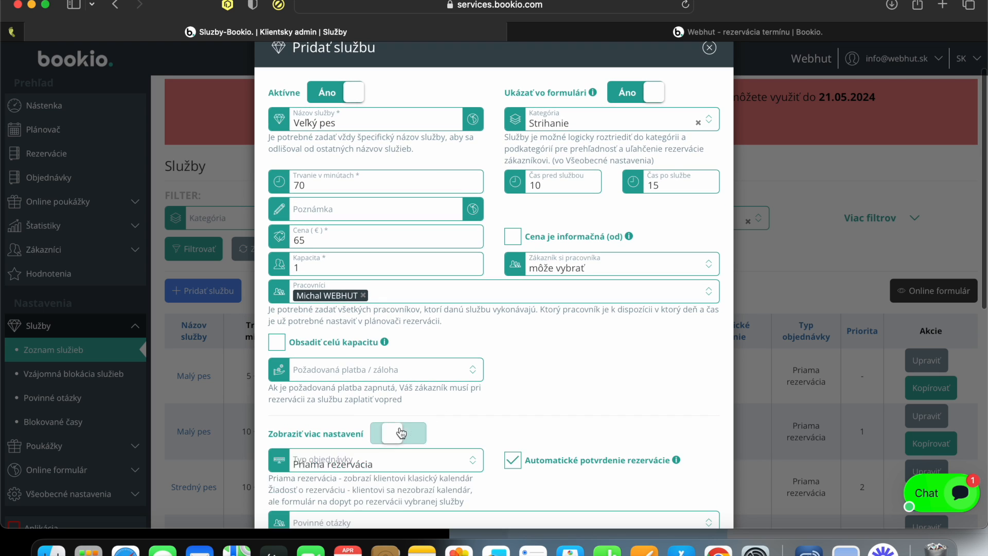
pyautogui.scroll(-8, 402, 433)
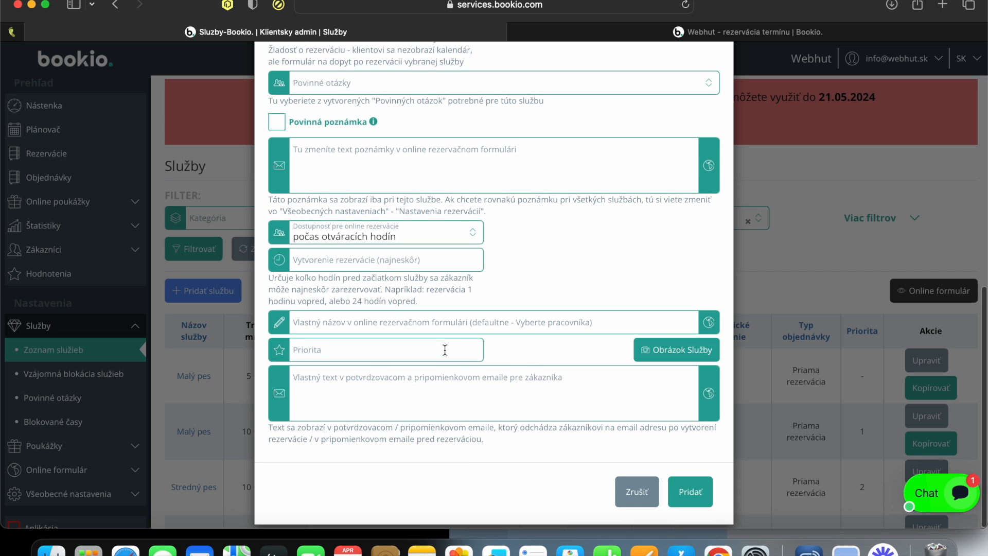
pyautogui.click(445, 350)
pyautogui.write('3')
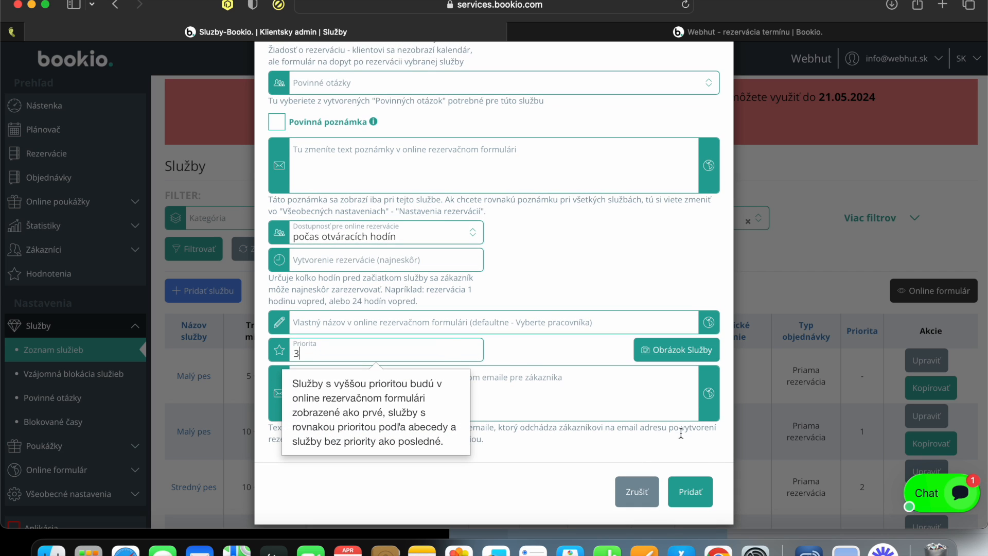
pyautogui.click(695, 498)
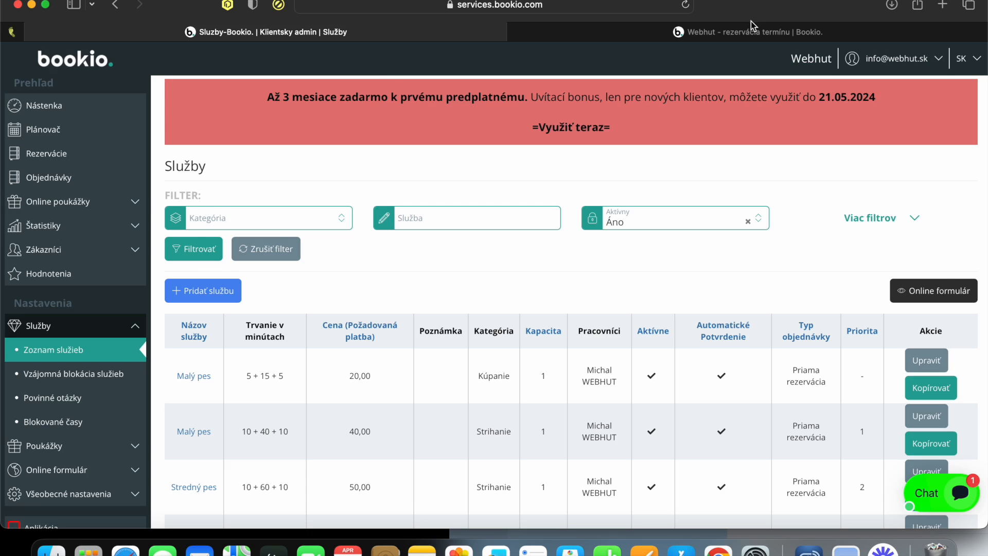
# Reload the online booking form and examine the order of services in the Kúpanie and Strihanie categories
pyautogui.click(751, 22)
pyautogui.click(686, 5)
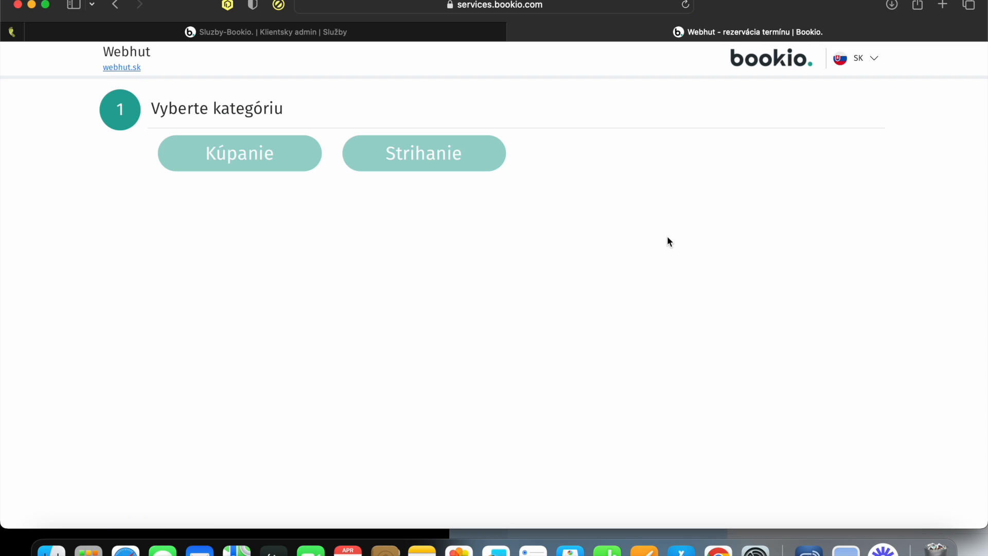
pyautogui.click(274, 158)
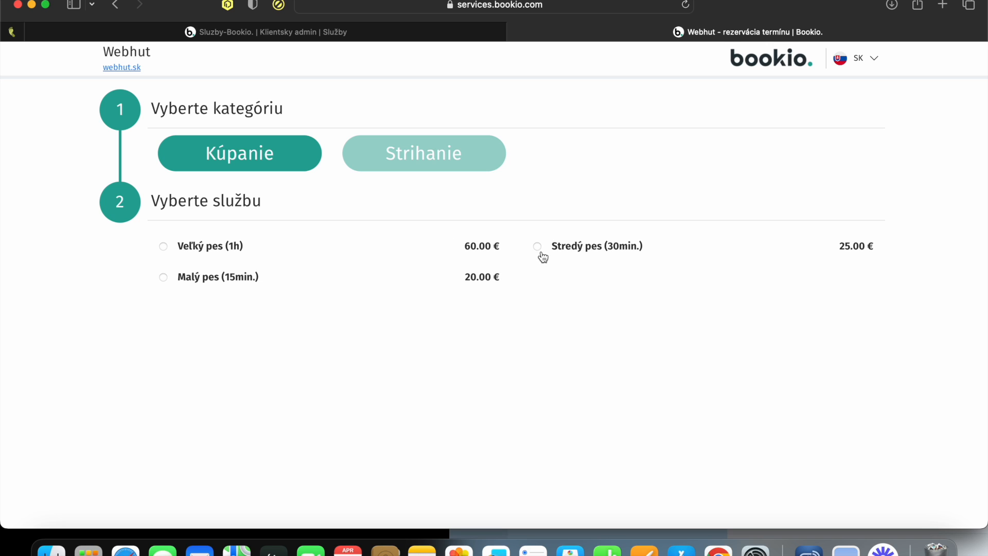
pyautogui.click(431, 163)
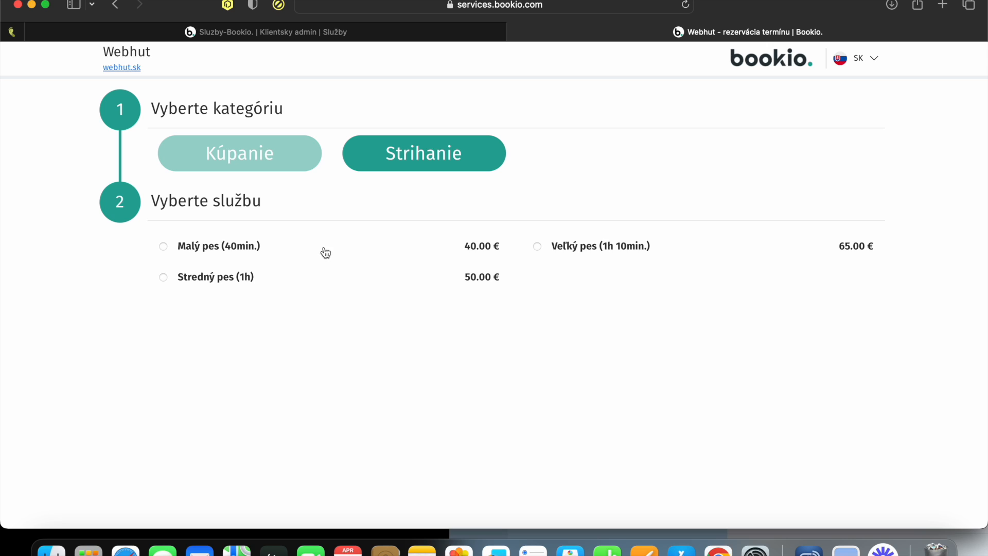
pyautogui.click(241, 153)
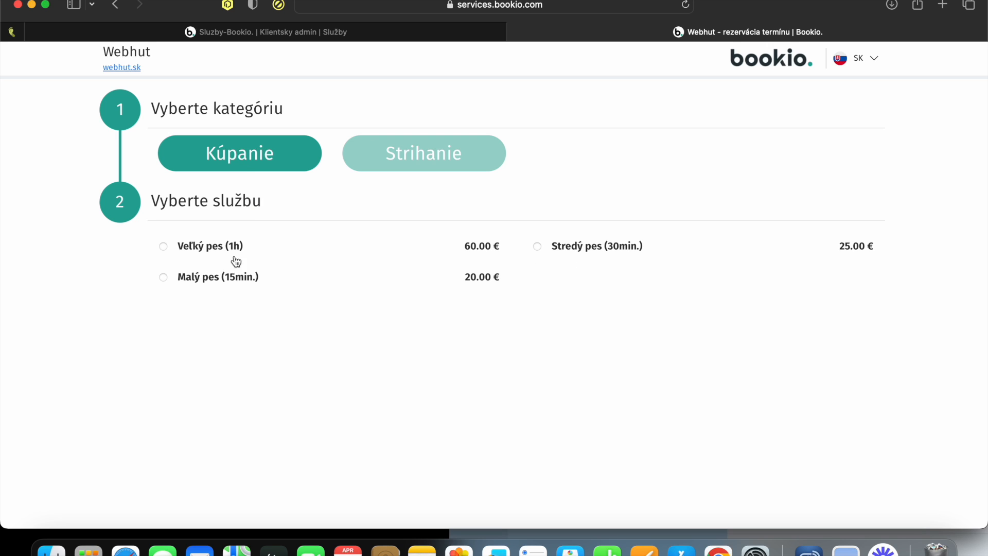
# Edit the Malý pes service in the Kúpanie category, set its priority to 1 in the additional settings, and save it
pyautogui.click(343, 32)
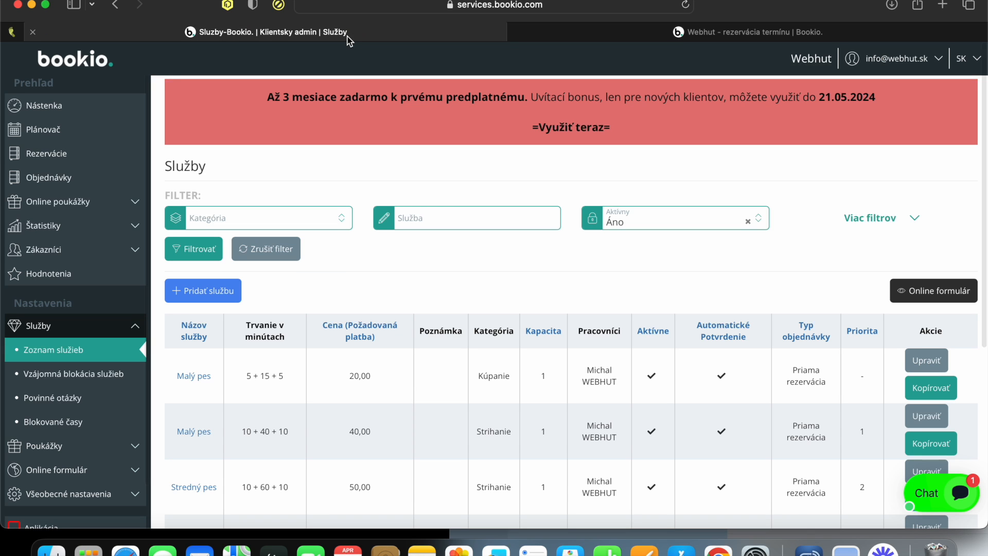
pyautogui.scroll(-5, 443, 362)
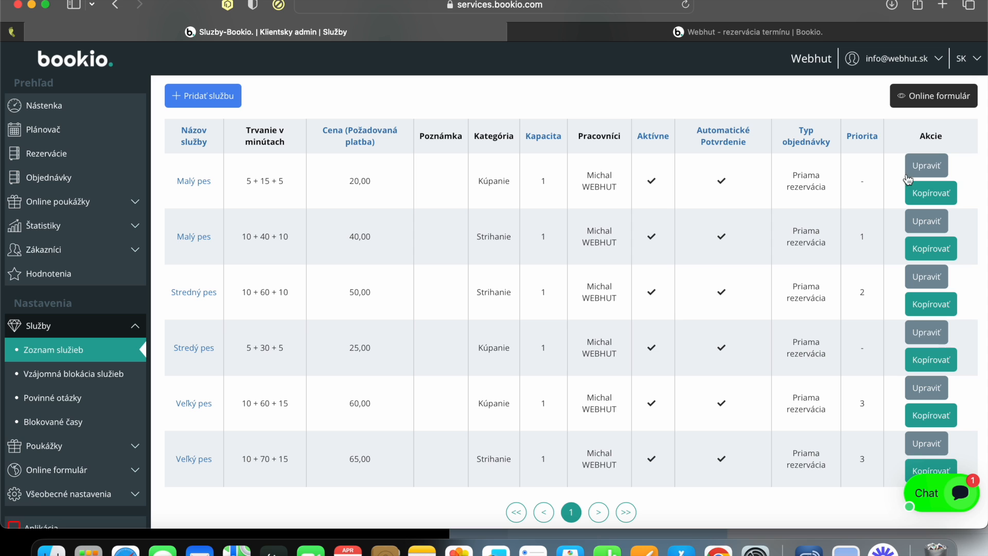
pyautogui.click(927, 170)
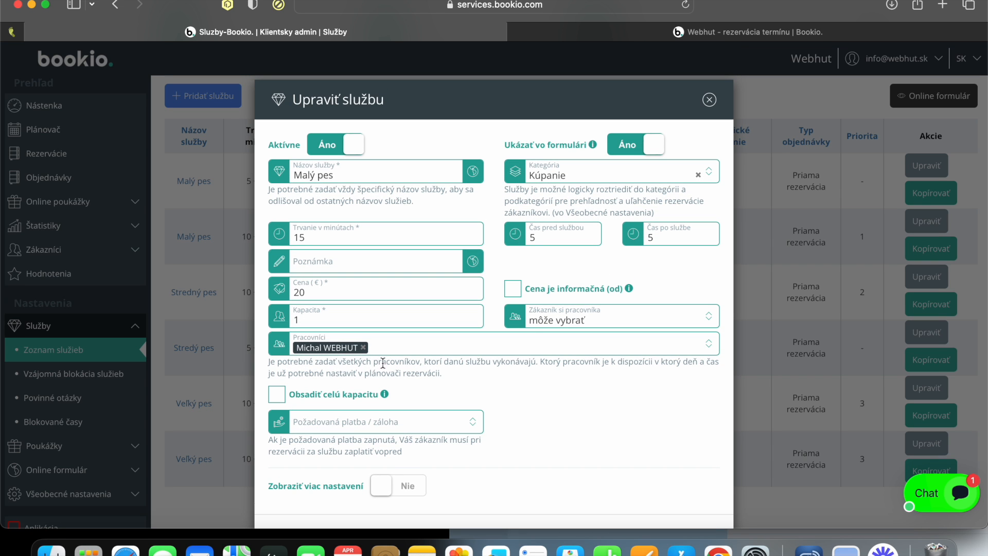
pyautogui.click(395, 489)
pyautogui.scroll(-15, 394, 492)
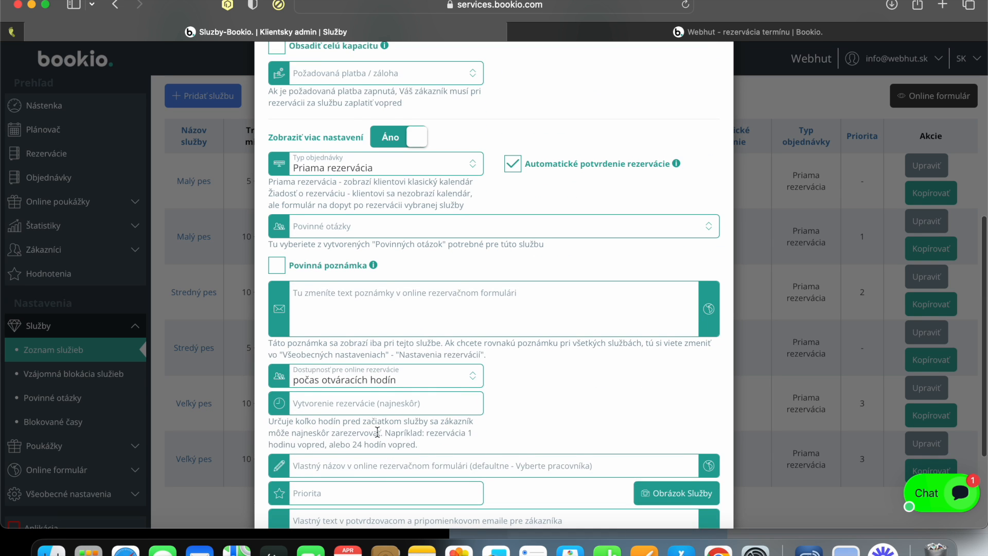
pyautogui.click(369, 351)
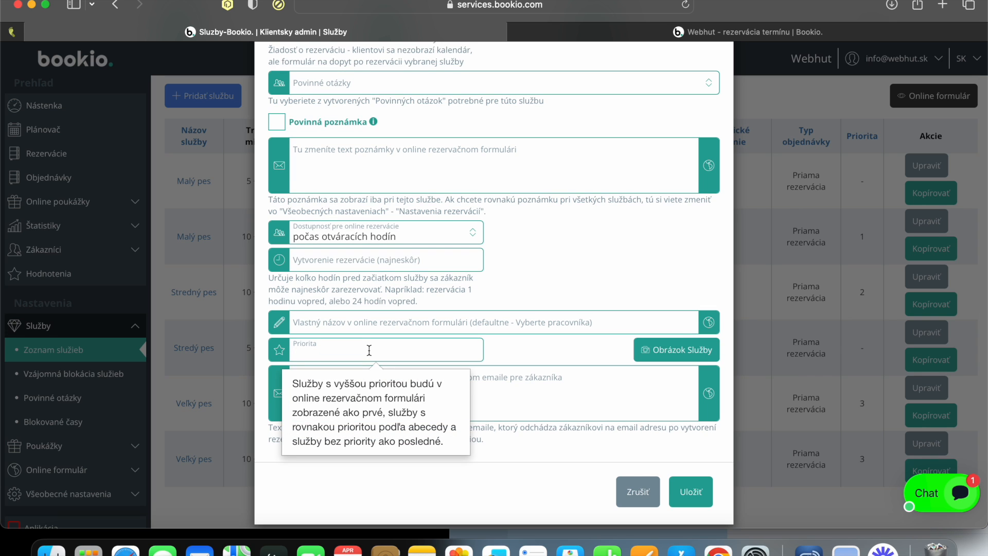
pyautogui.write('1')
pyautogui.click(695, 507)
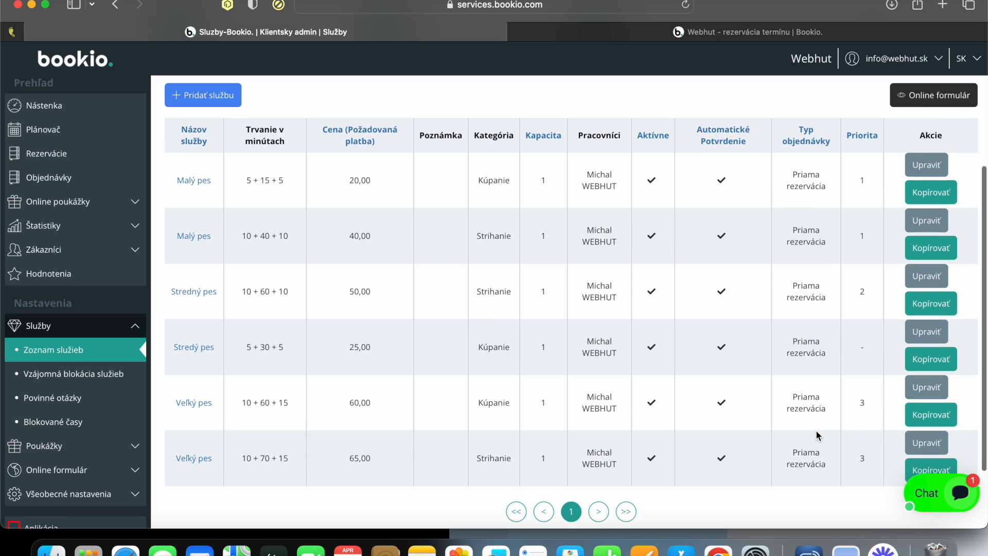
# Edit the Stredý pes service in the Kúpanie category, set its priority to 2 in the additional settings, and save it
pyautogui.scroll(-1, 819, 433)
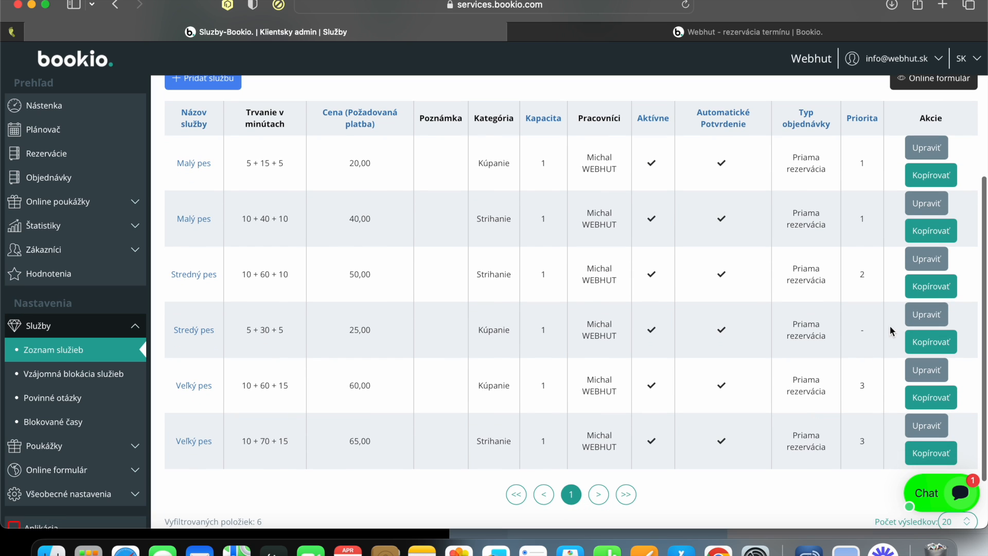
pyautogui.click(929, 319)
pyautogui.click(387, 496)
pyautogui.scroll(-3, 391, 463)
pyautogui.click(359, 350)
pyautogui.write('2')
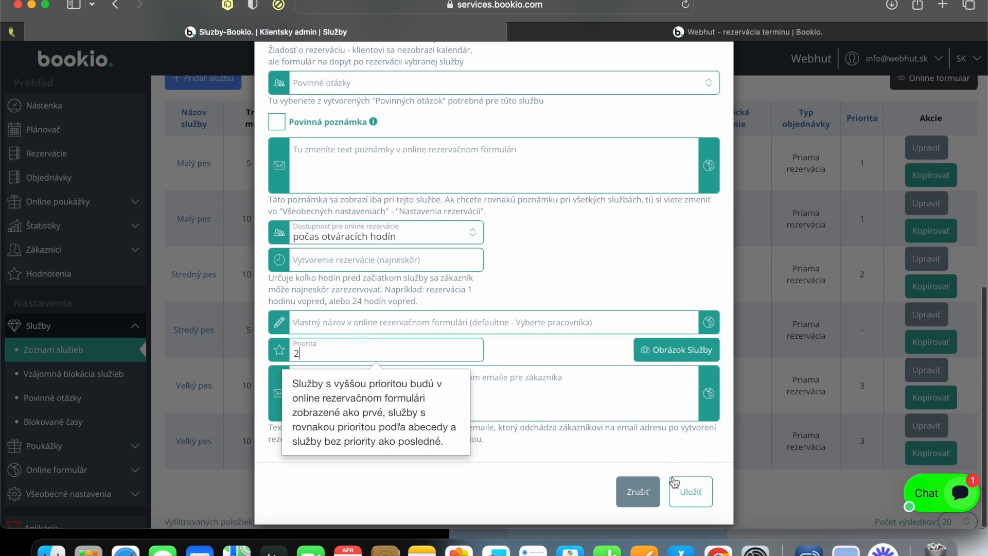
pyautogui.click(693, 491)
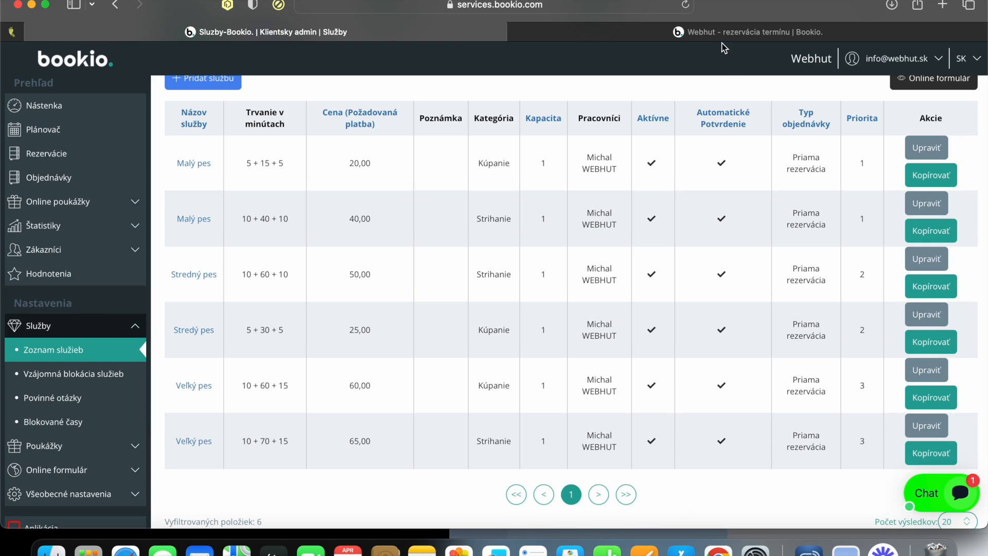
# Refresh the online booking form and check how the new priorities order the Kúpanie services compared with Strihanie
pyautogui.click(718, 31)
pyautogui.click(685, 6)
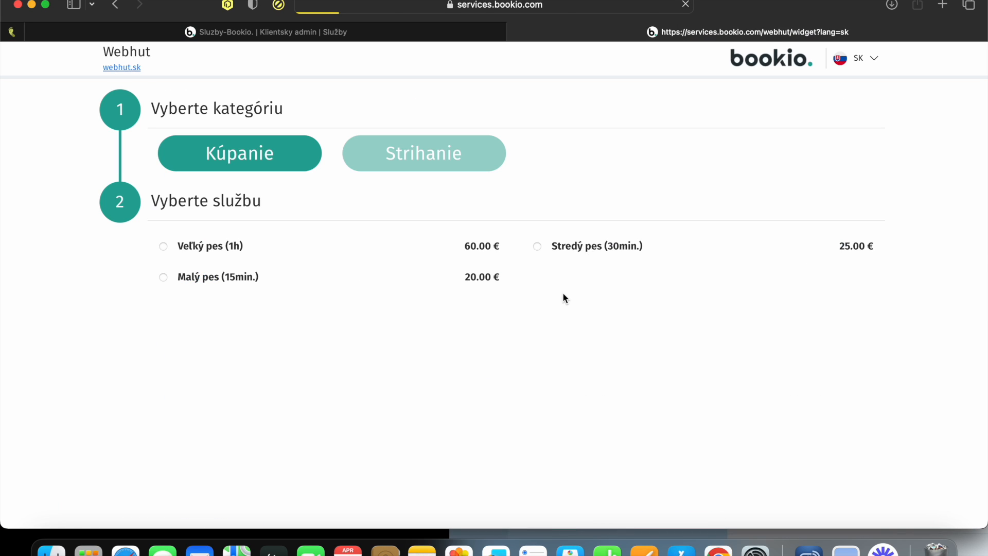
pyautogui.click(275, 154)
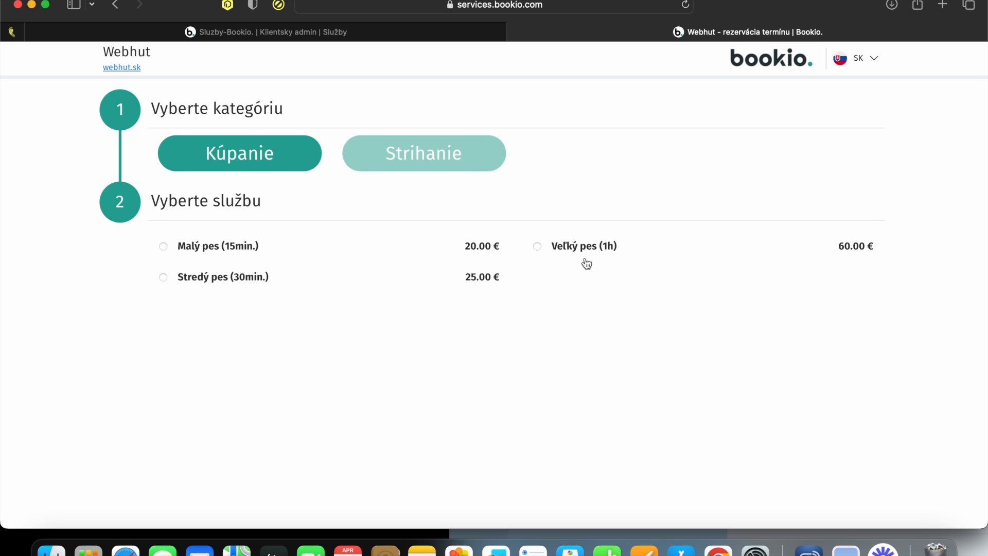
pyautogui.click(437, 169)
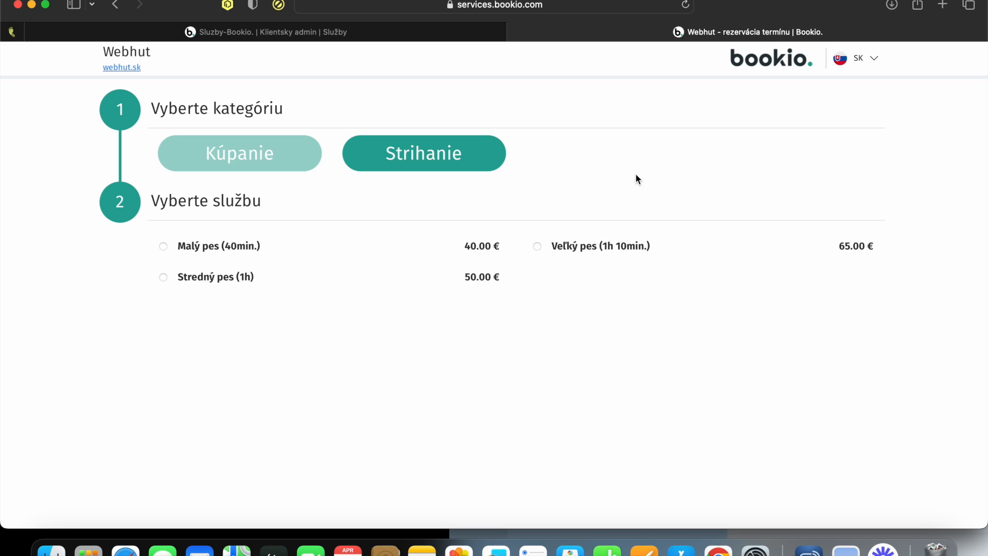
# Return to the admin site and open the Kategórie page in the general settings
pyautogui.click(430, 33)
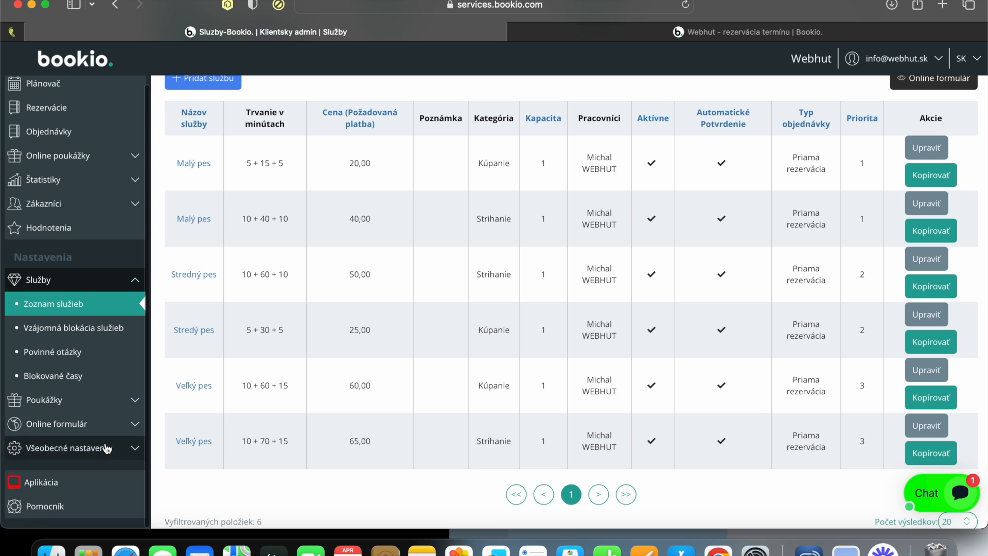
pyautogui.click(106, 443)
pyautogui.scroll(-4, 96, 386)
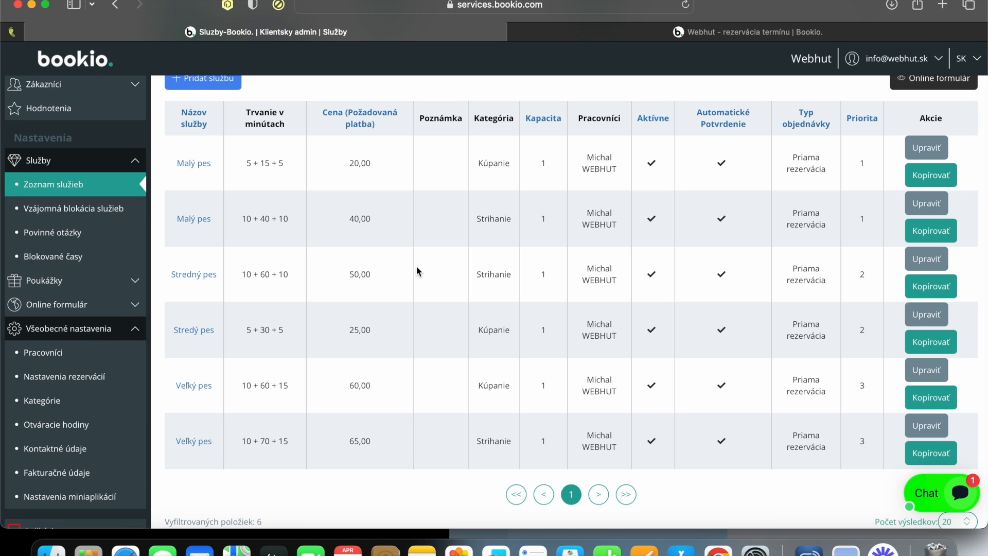
pyautogui.click(50, 402)
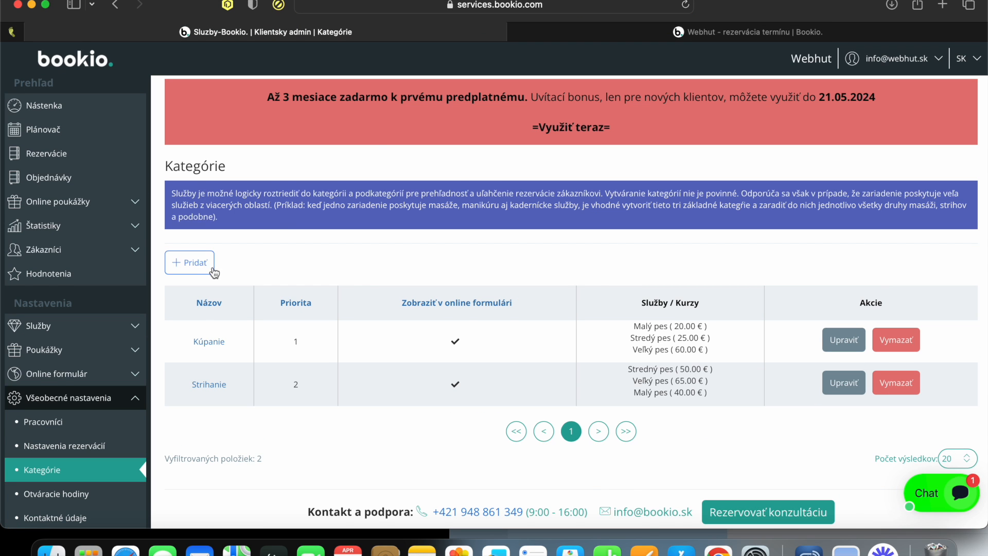
# Add a category named Kompletná Kara with priority 3, leaving its assigned services and custom form title empty
pyautogui.click(190, 262)
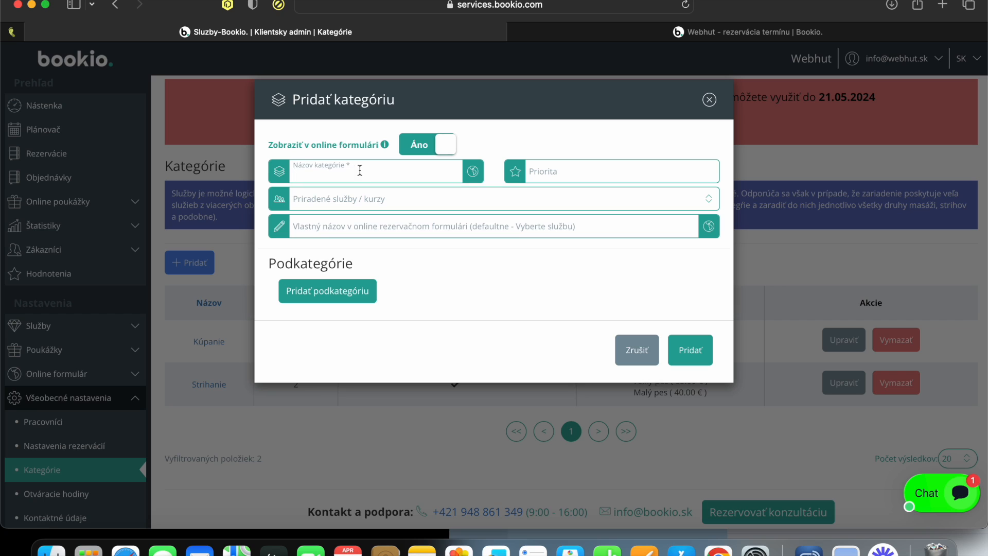
pyautogui.write('kúra')
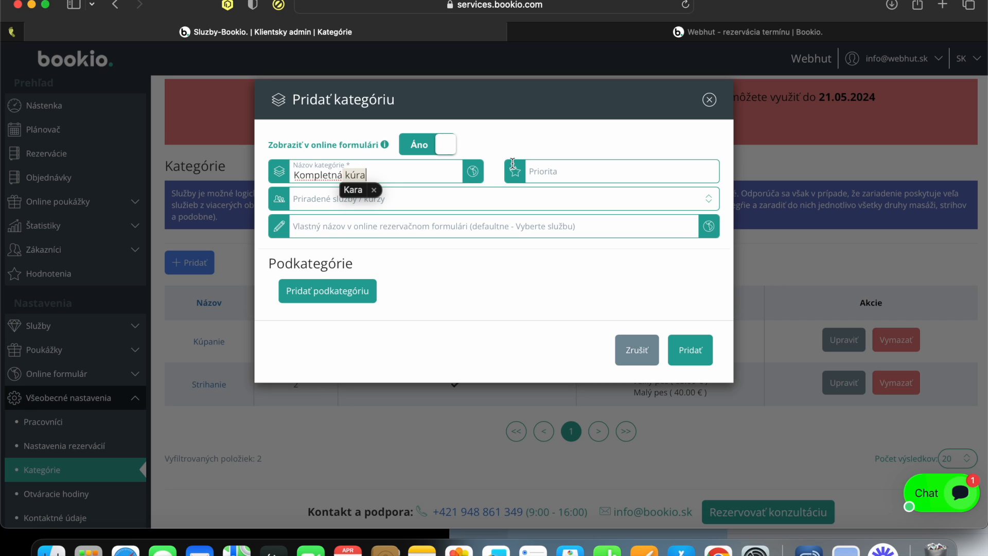
pyautogui.click(550, 173)
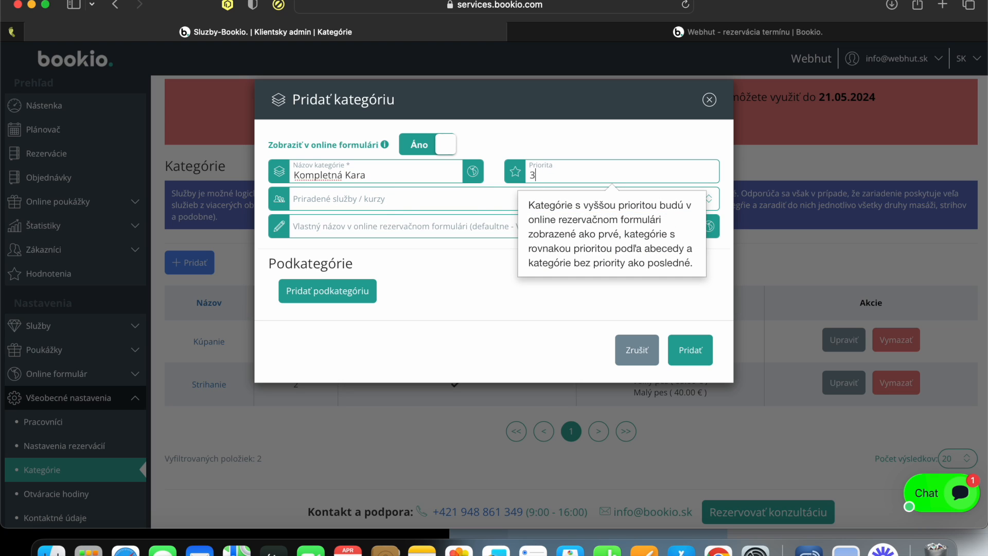
pyautogui.click(387, 203)
pyautogui.click(413, 262)
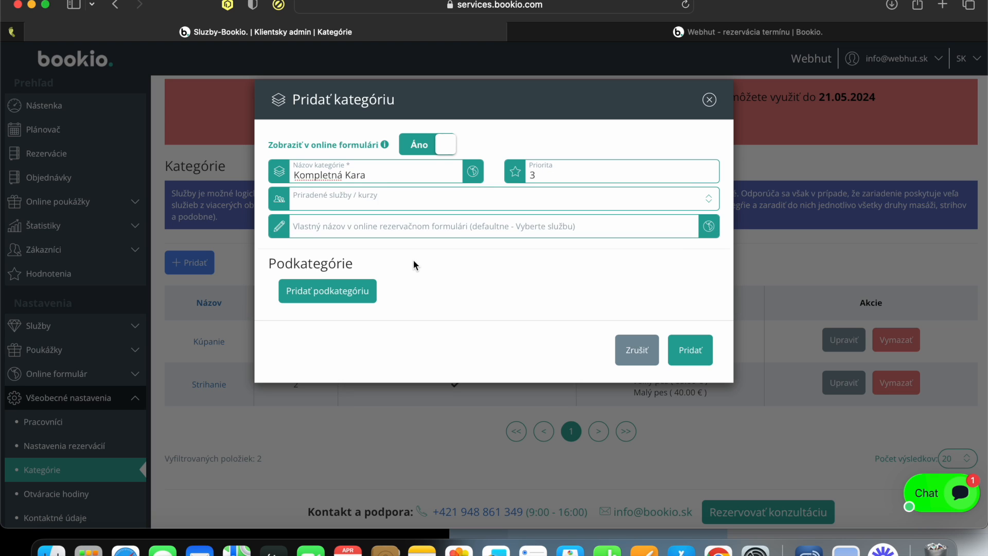
pyautogui.click(459, 231)
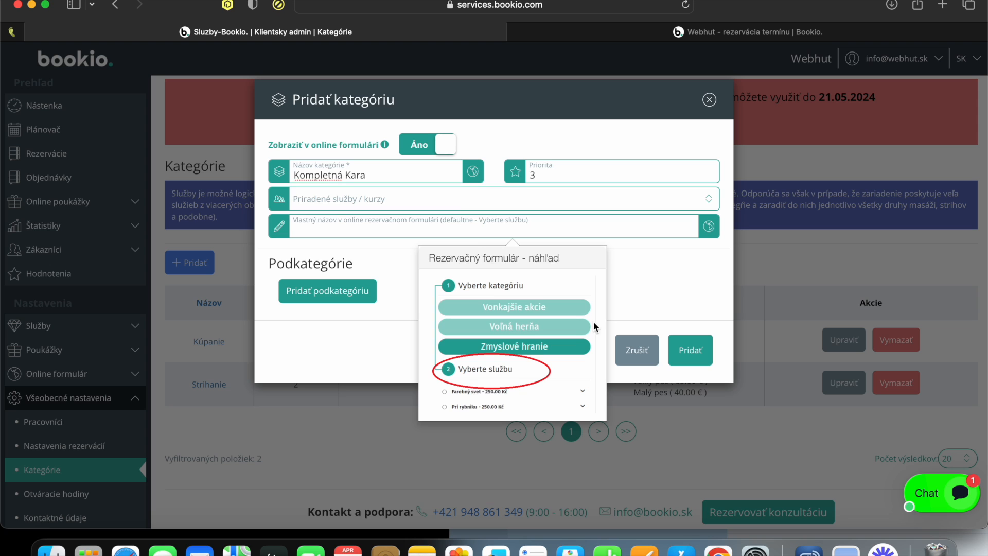
pyautogui.click(651, 307)
pyautogui.click(689, 350)
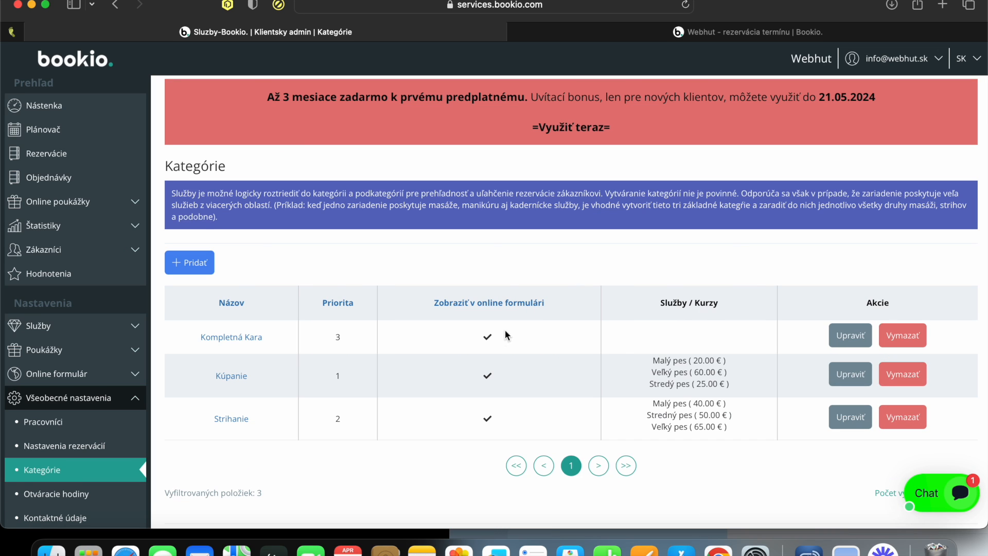
# Look over the category list and open the list of services
pyautogui.scroll(-1, 501, 335)
pyautogui.scroll(-1, 502, 332)
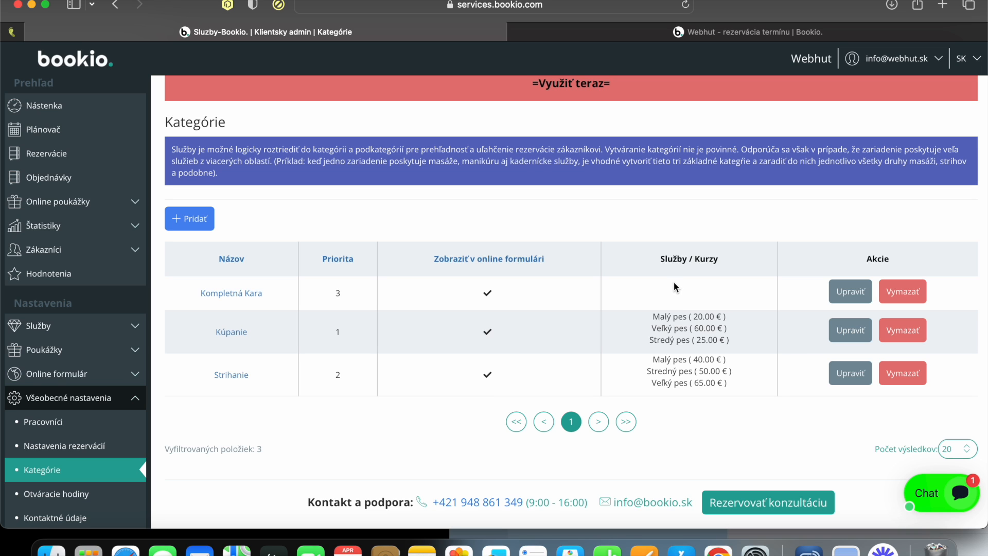
pyautogui.click(95, 326)
pyautogui.click(83, 350)
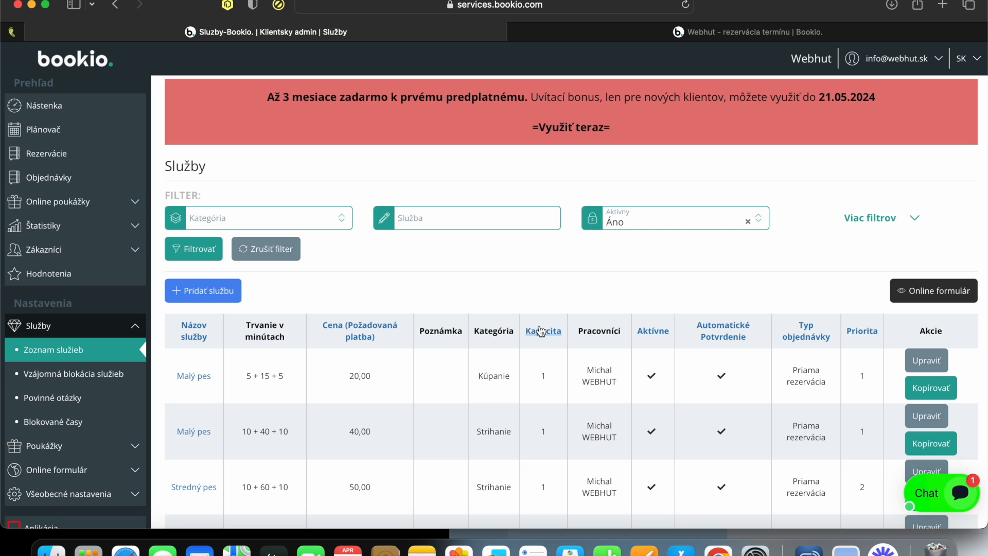
# Try assigning a new service to the Kompletná Kara category, and close the form without adding the service
pyautogui.click(217, 291)
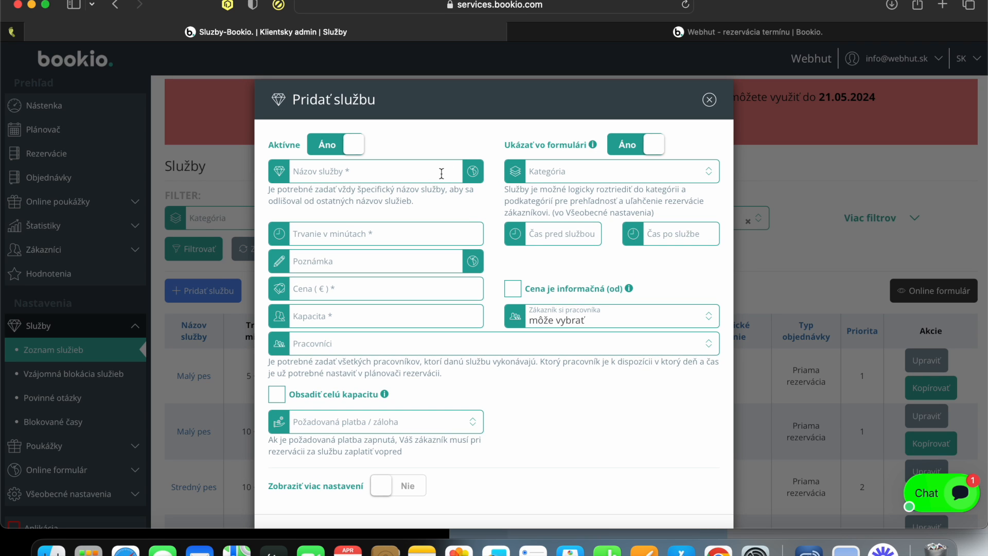
pyautogui.click(661, 175)
pyautogui.click(618, 215)
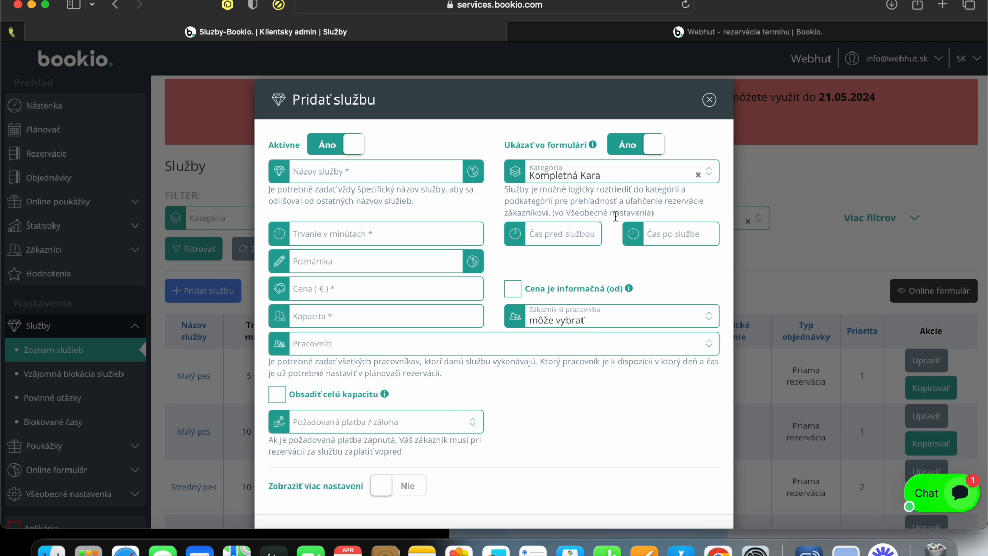
pyautogui.click(709, 100)
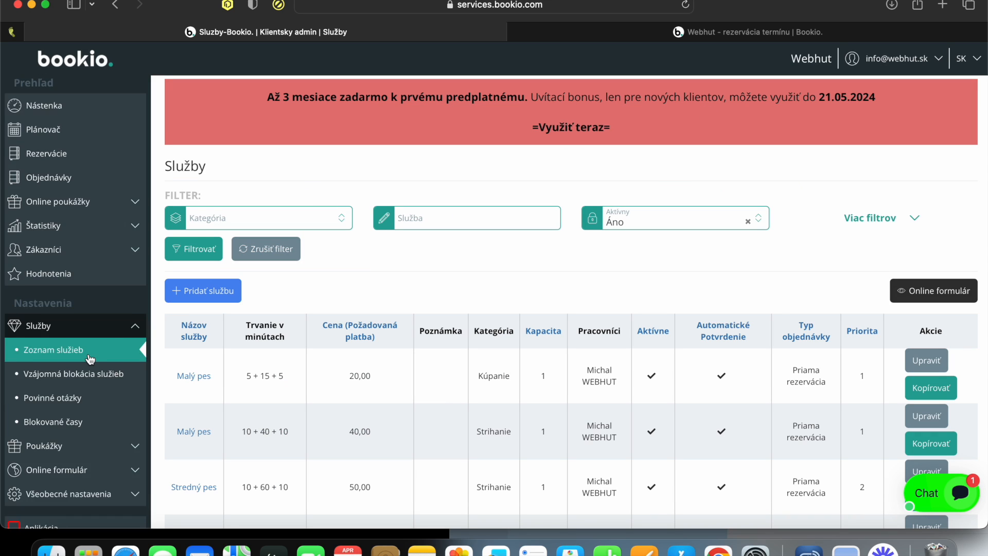
# Rename the Kompletná Kara category to Kompletná kúra on the Kategórie page and save it
pyautogui.scroll(-2, 77, 391)
pyautogui.click(108, 456)
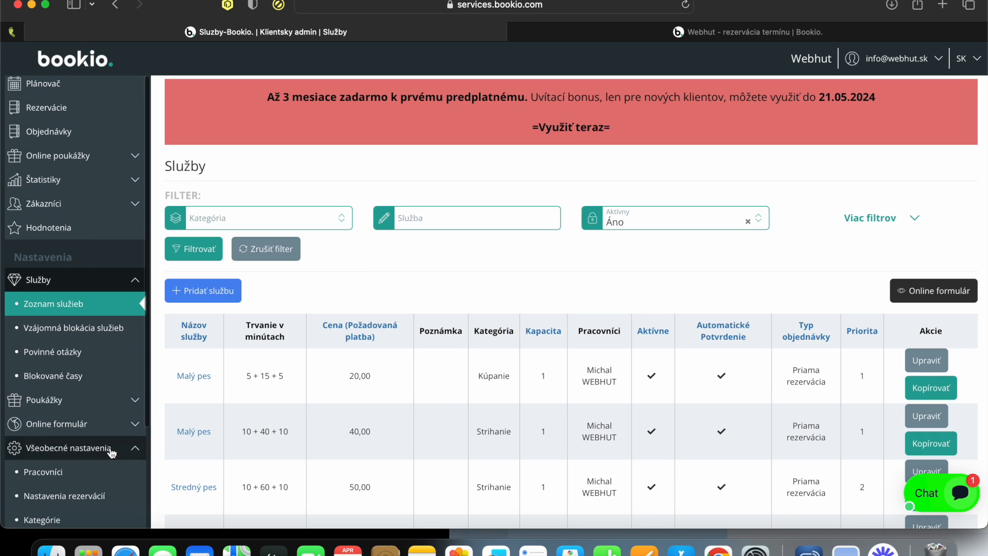
pyautogui.scroll(-5, 103, 360)
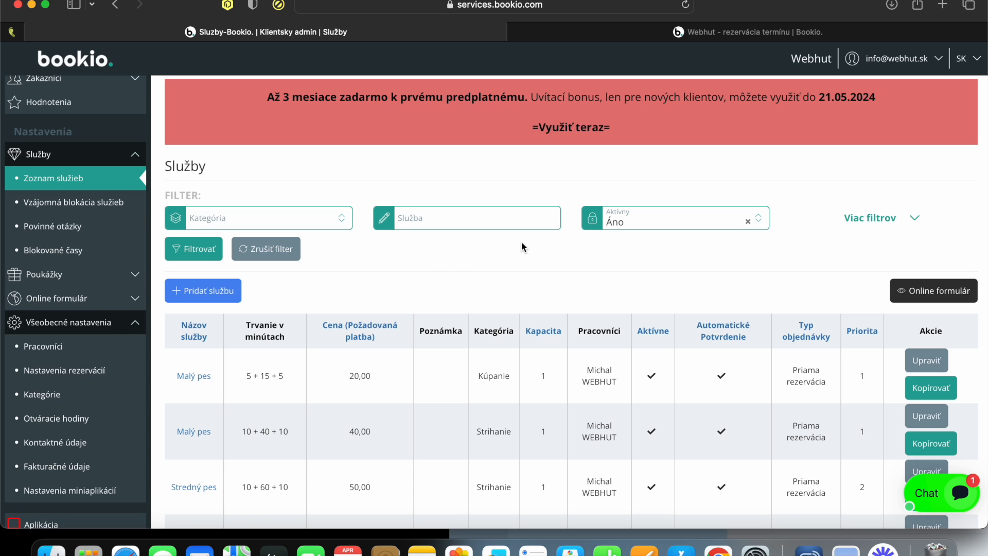
pyautogui.click(41, 395)
pyautogui.click(850, 335)
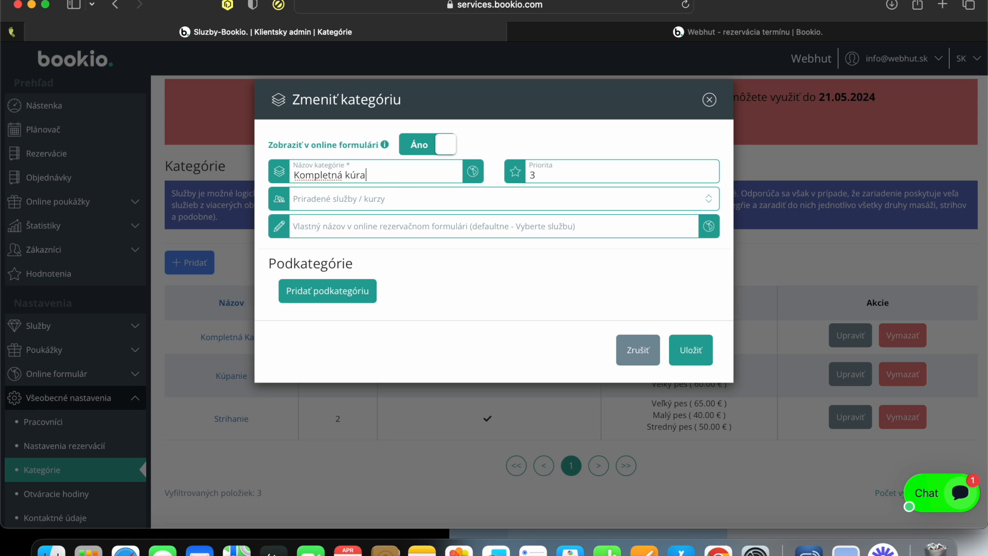
pyautogui.click(690, 350)
# Start a new service from the list of services and assign it to the Kompletná kúra category
pyautogui.scroll(-3, 102, 238)
pyautogui.click(93, 235)
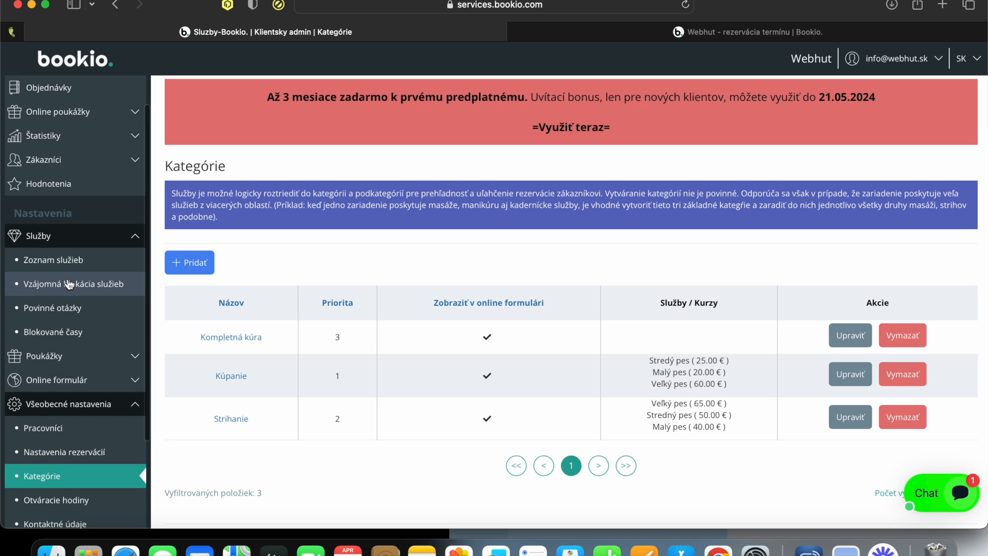
pyautogui.click(111, 259)
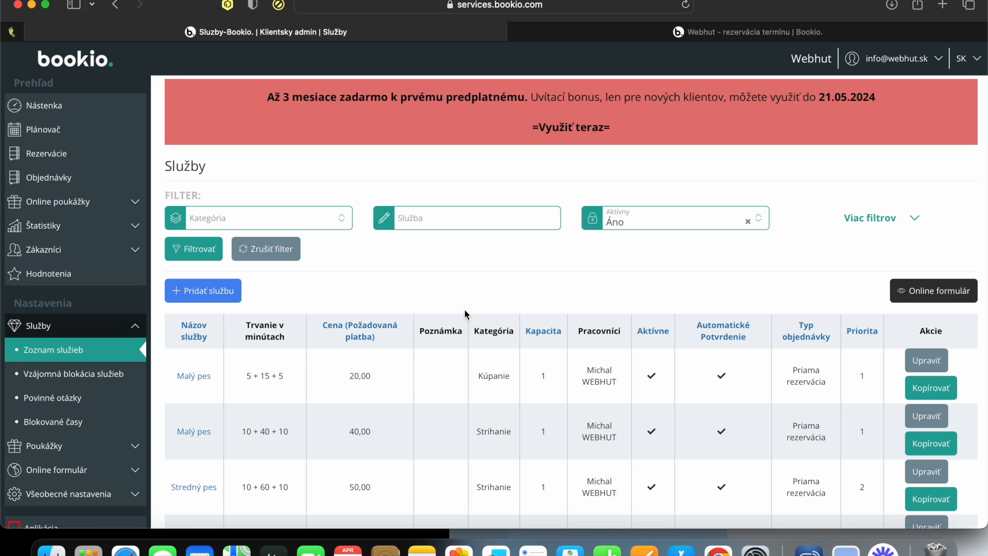
pyautogui.click(222, 289)
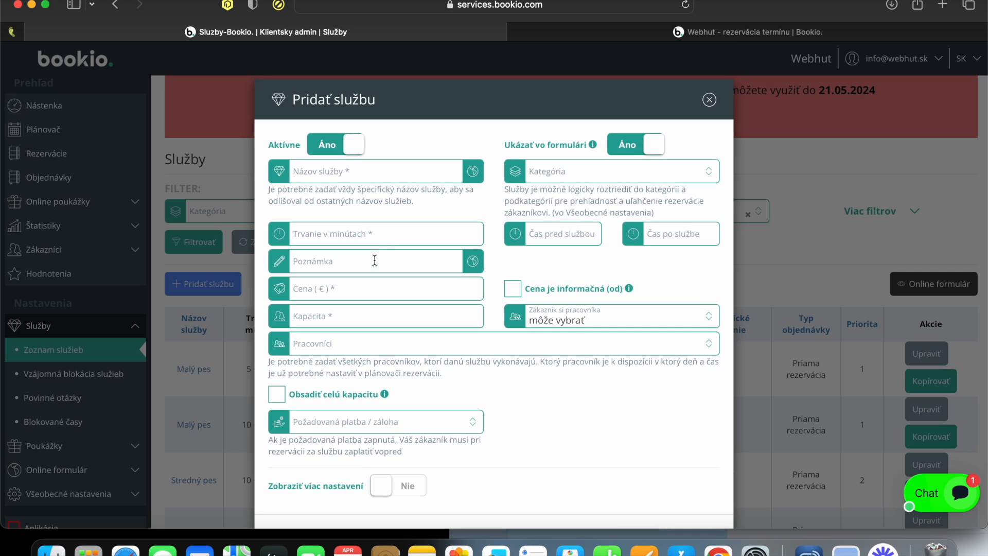
pyautogui.click(584, 173)
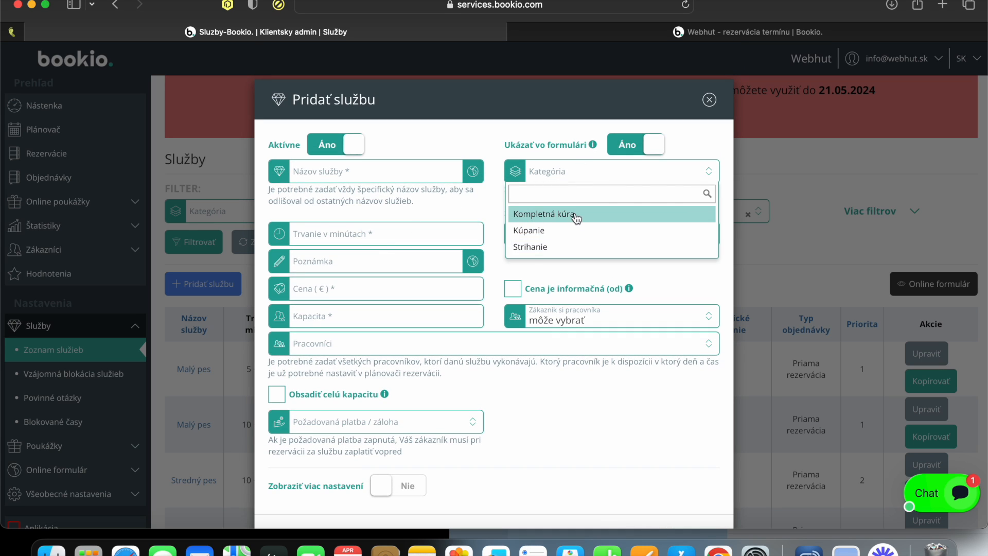
pyautogui.click(575, 215)
# Name the service "Malý pes - komplett údržba" and copy the name for reuse
pyautogui.click(373, 166)
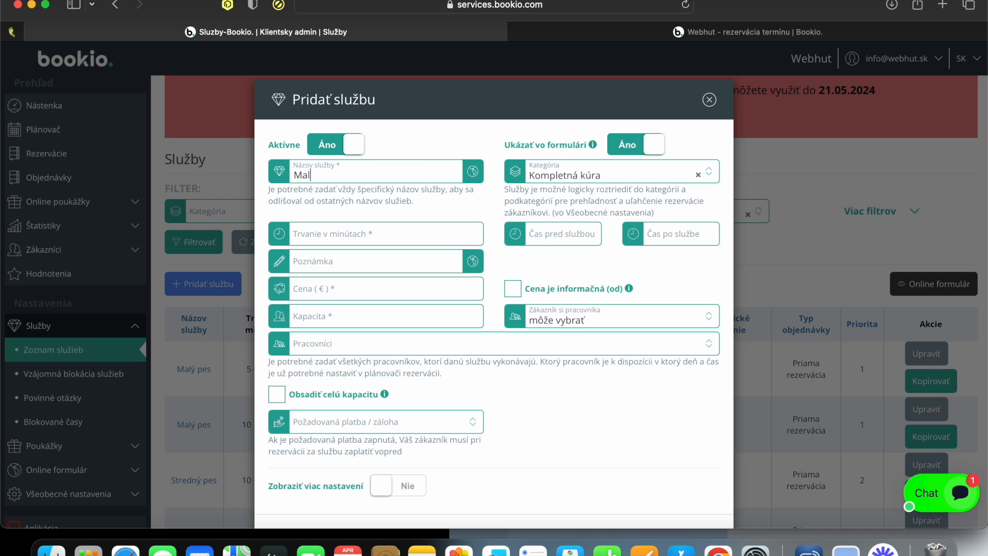
pyautogui.write('Malý pes - kompletná')
pyautogui.press('BackSpace')
pyautogui.press('BackSpace')
pyautogui.write('t údržba')
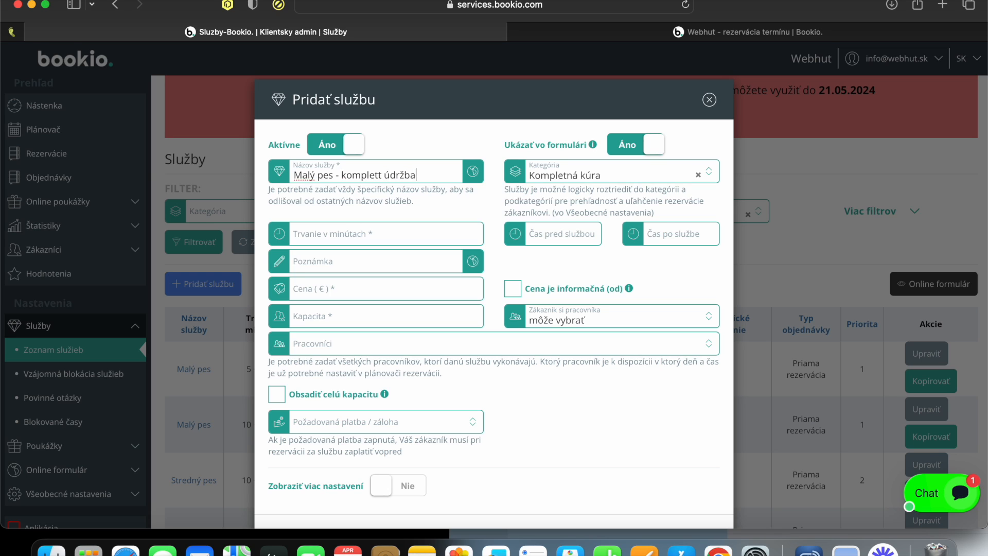
pyautogui.press('super+a')
pyautogui.press('super+c')
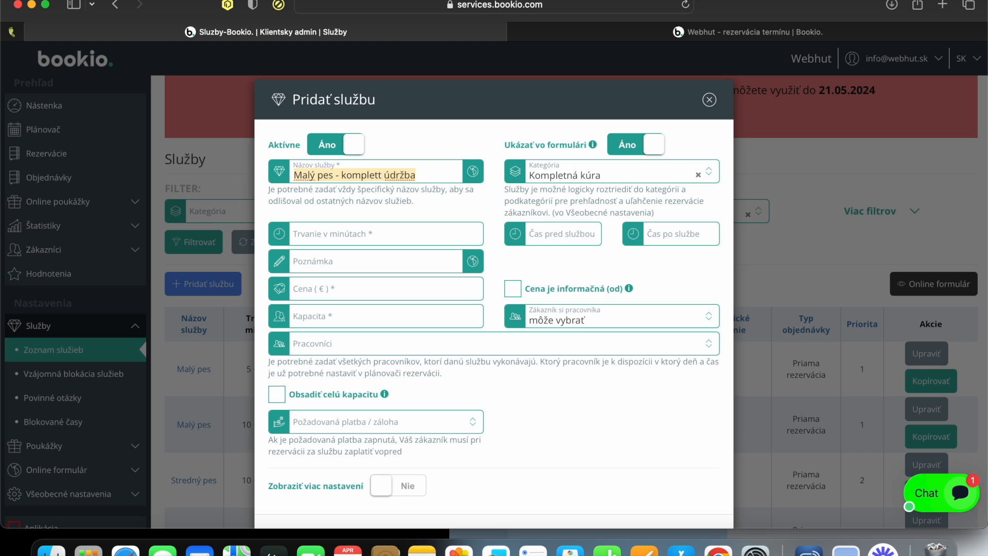
# Set the small-dog service's duration to 60 minutes, with 10 minutes before and 10 minutes after it
pyautogui.click(359, 233)
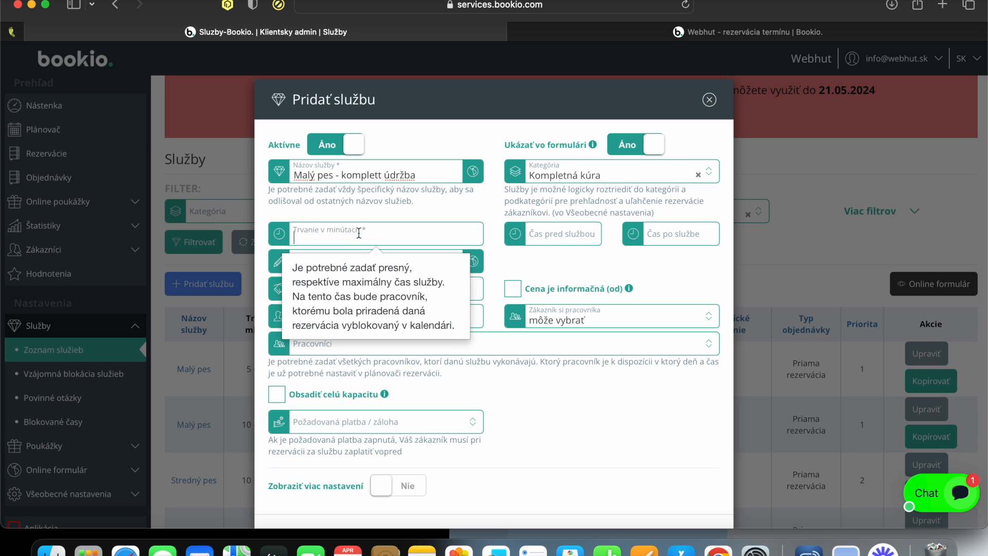
pyautogui.click(576, 236)
pyautogui.write('10')
pyautogui.click(674, 231)
pyautogui.write('10')
# Set the small-dog service's price to 60 € and capacity to 1, and assign the listed worker
pyautogui.click(366, 287)
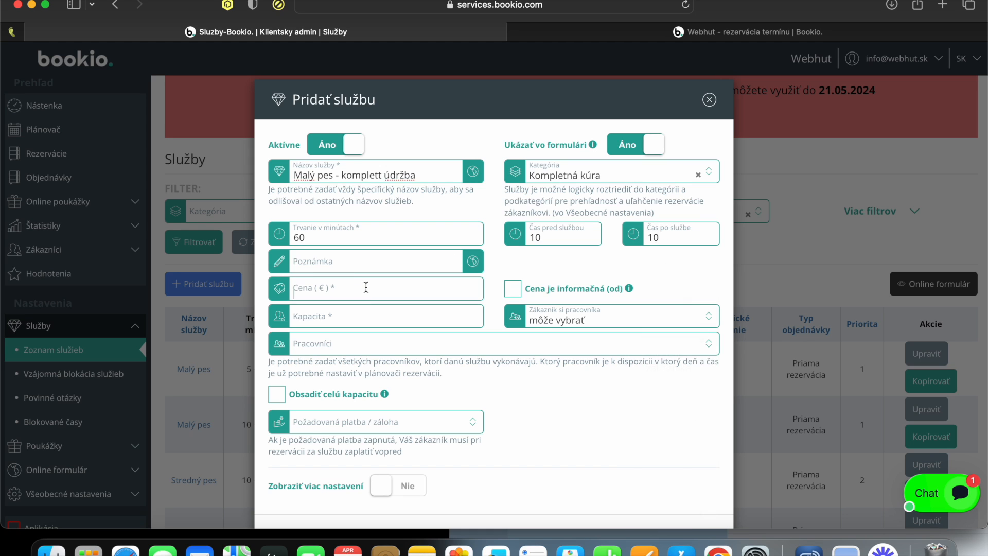
pyautogui.click(362, 316)
pyautogui.write('1')
pyautogui.click(389, 348)
pyautogui.click(388, 356)
# Show the additional settings, give the small-dog service priority 1, and add the service
pyautogui.scroll(-2, 396, 437)
pyautogui.click(395, 449)
pyautogui.scroll(-10, 433, 419)
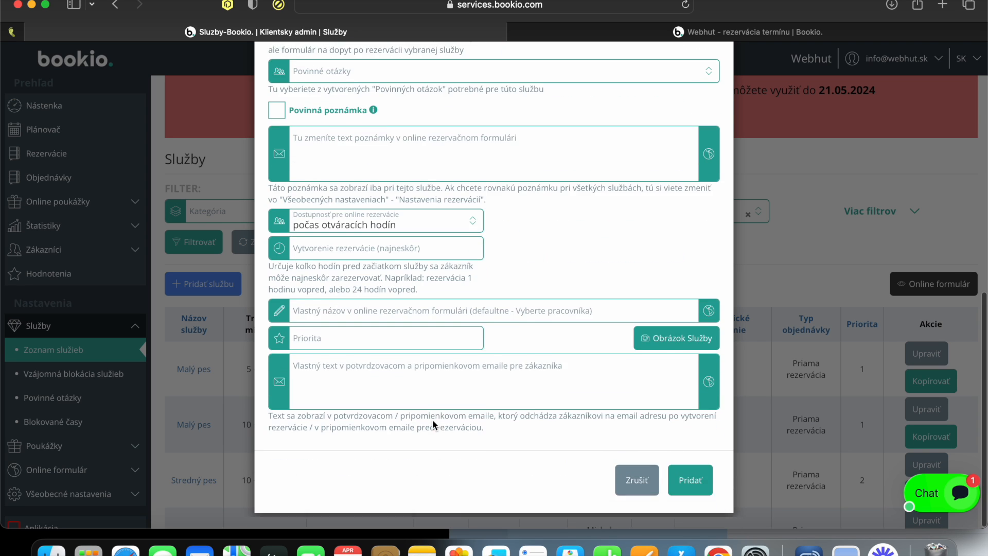
pyautogui.click(443, 350)
pyautogui.write('1')
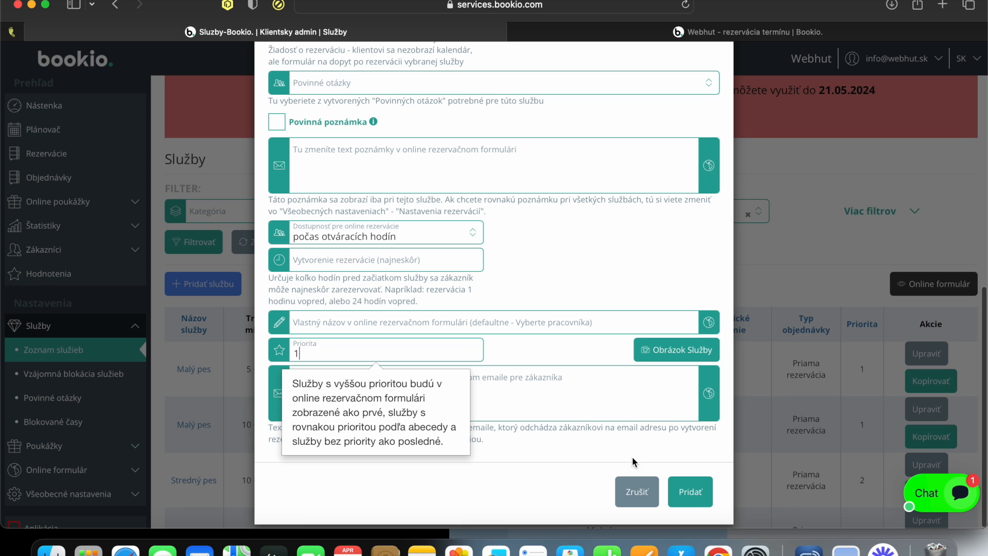
pyautogui.click(700, 503)
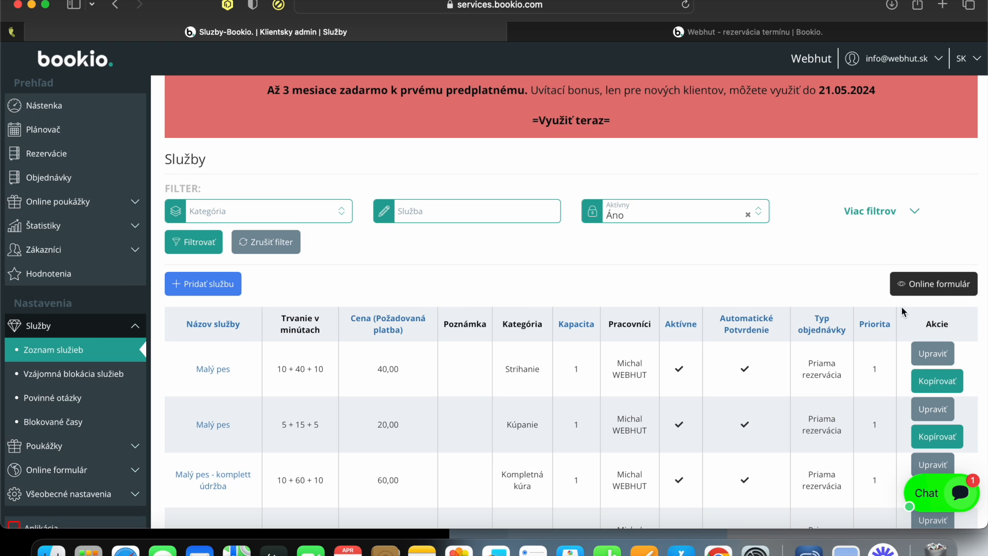
# Start a new service named "Stredný pes - komplett údržba" in the Kompletná kúra category, reusing the copied name
pyautogui.click(204, 283)
pyautogui.click(404, 175)
pyautogui.press('super+v')
pyautogui.doubleClick(316, 177)
pyautogui.write('Stredný')
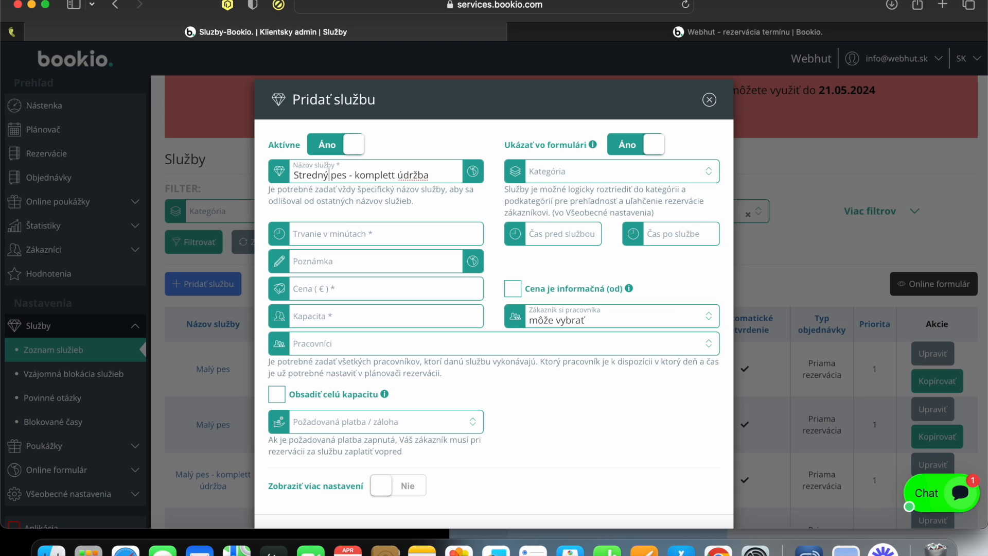
pyautogui.click(571, 177)
pyautogui.click(570, 214)
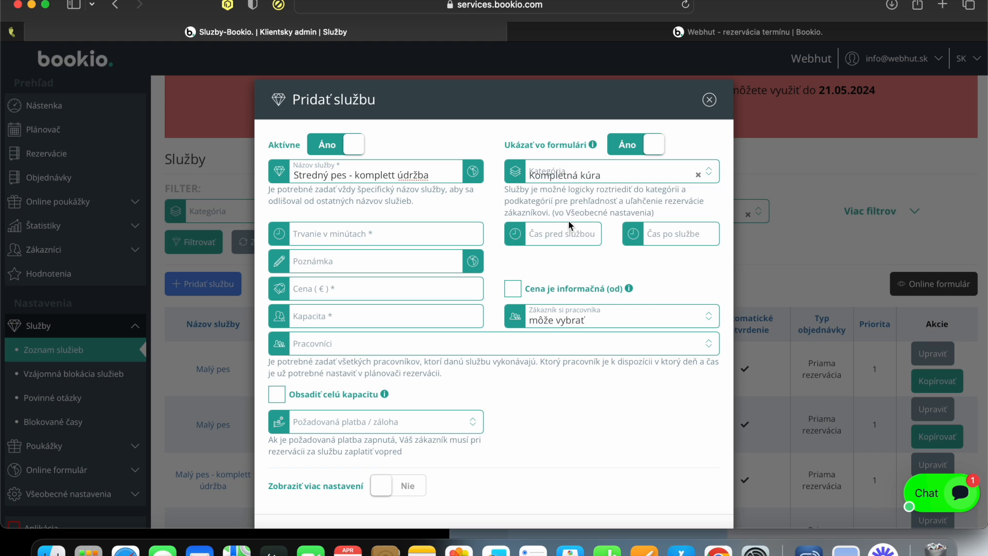
# Set the medium-dog service's duration to 70 minutes, with 10 minutes before and 15 minutes after it
pyautogui.click(366, 234)
pyautogui.write('70')
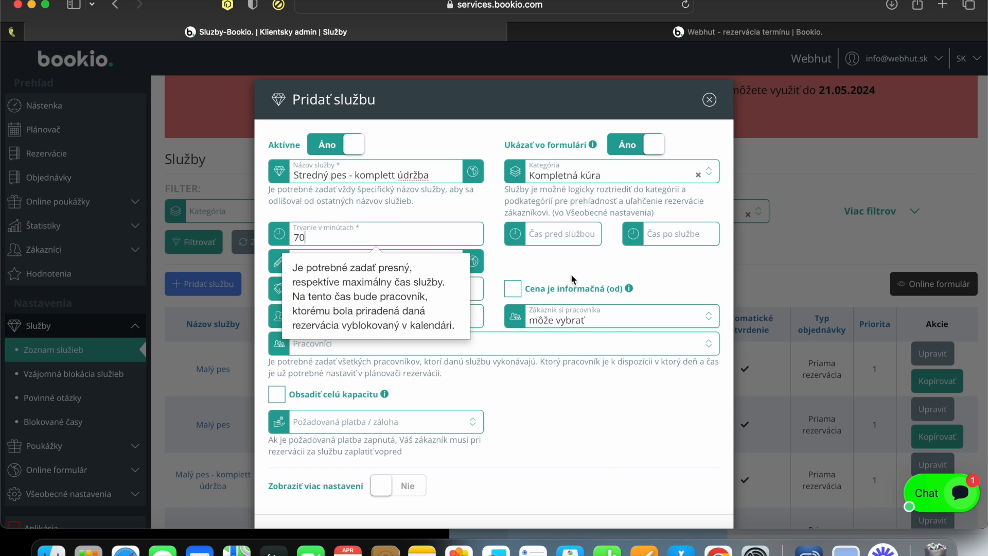
pyautogui.click(572, 235)
pyautogui.write('10')
pyautogui.click(669, 235)
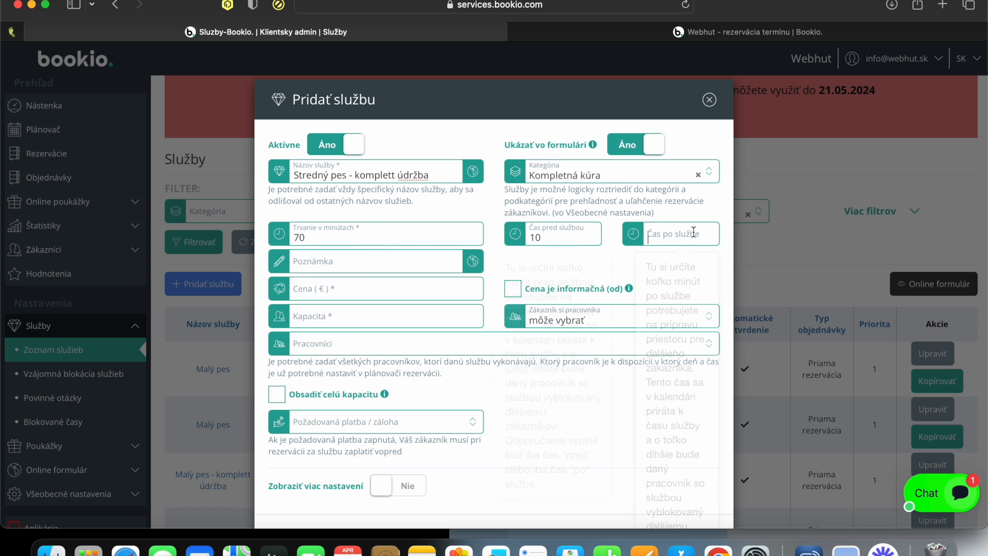
pyautogui.write('15')
# Set the medium-dog service's price to 75 € and capacity to 1, and assign the listed worker
pyautogui.click(337, 290)
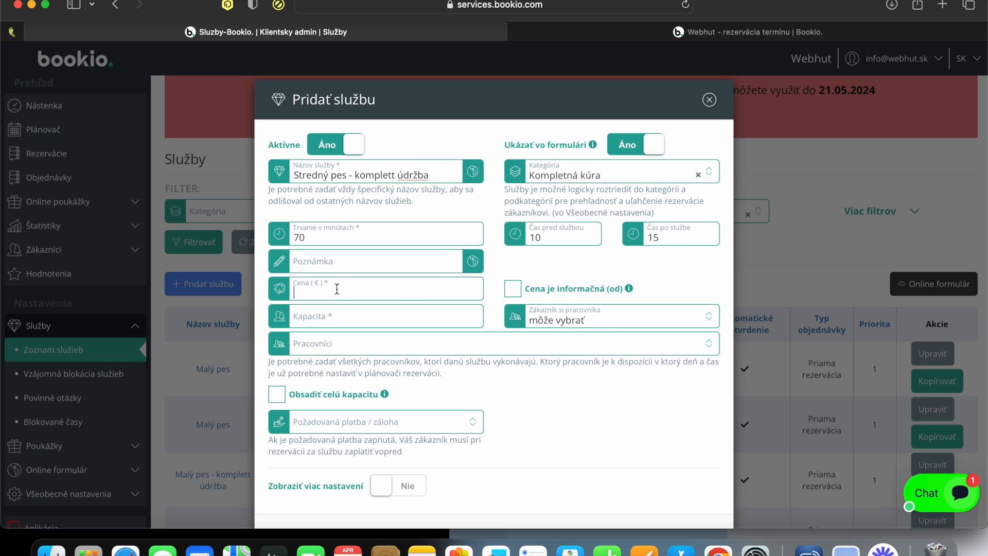
pyautogui.click(339, 322)
pyautogui.write('1')
pyautogui.click(342, 344)
pyautogui.click(345, 364)
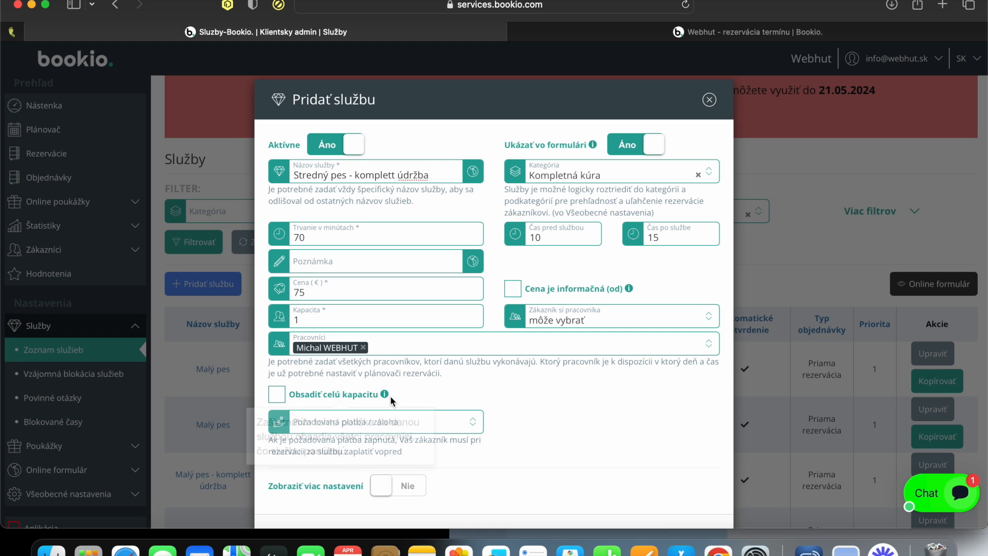
# Show the additional settings, give the medium-dog service priority 2, and add the service
pyautogui.click(384, 432)
pyautogui.scroll(-8, 402, 439)
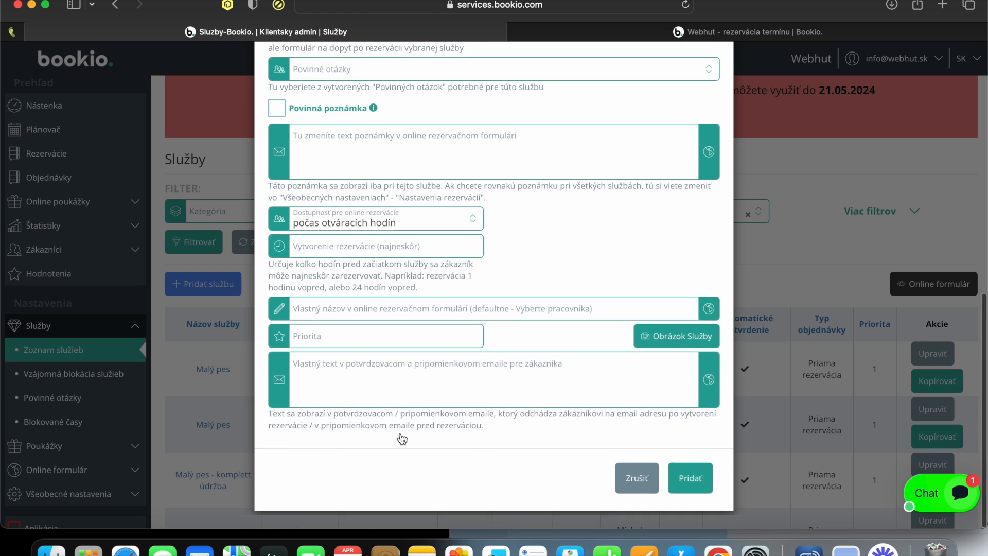
pyautogui.click(388, 347)
pyautogui.write('2')
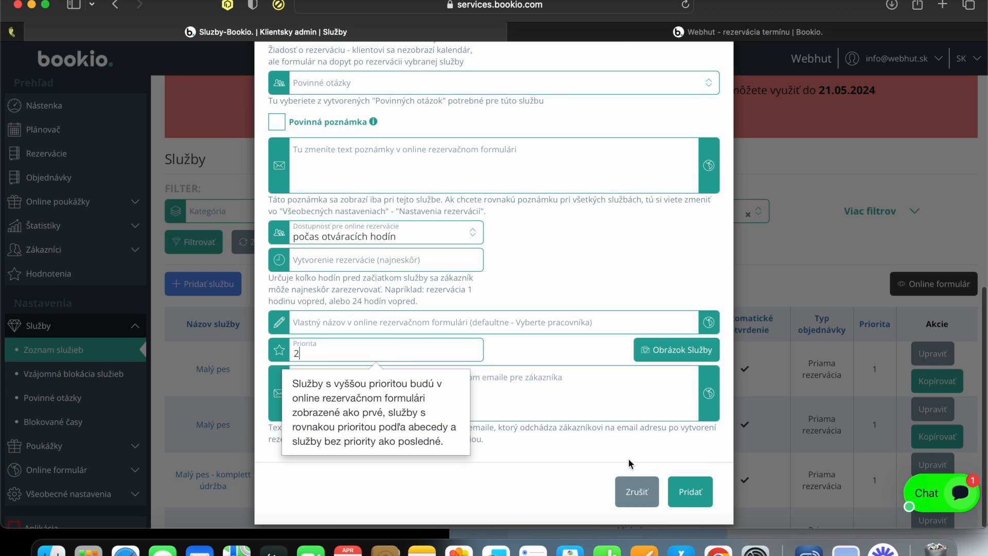
pyautogui.click(675, 496)
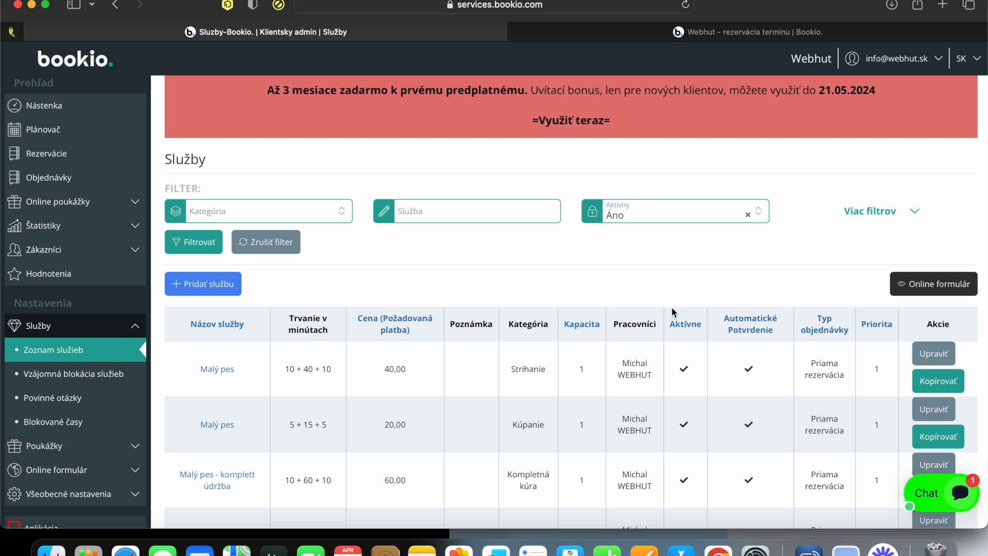
# Start a new service named "Veľký pes - komplet údržba" in the Kompletná kúra category, reusing the copied name
pyautogui.click(205, 286)
pyautogui.press('super+v')
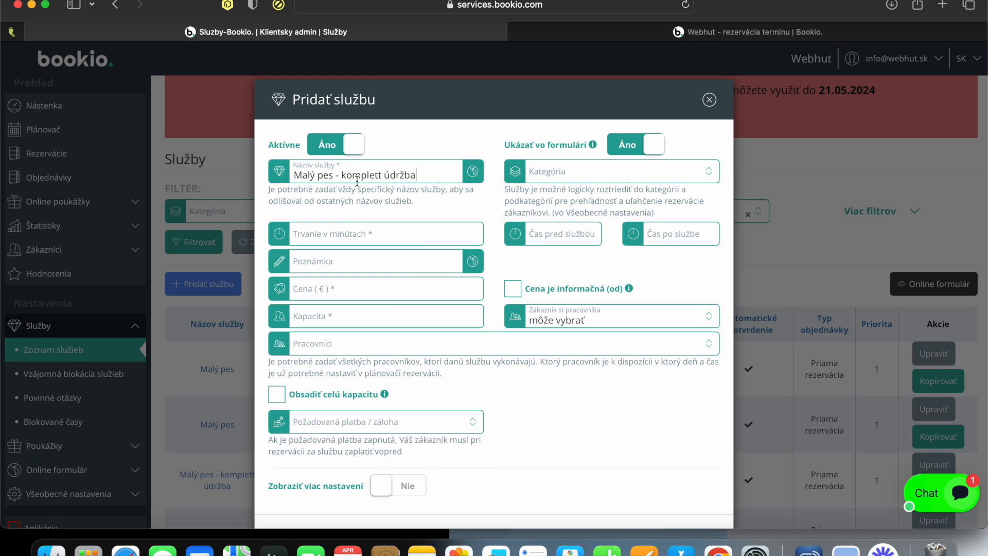
pyautogui.doubleClick(315, 176)
pyautogui.write('Veľký')
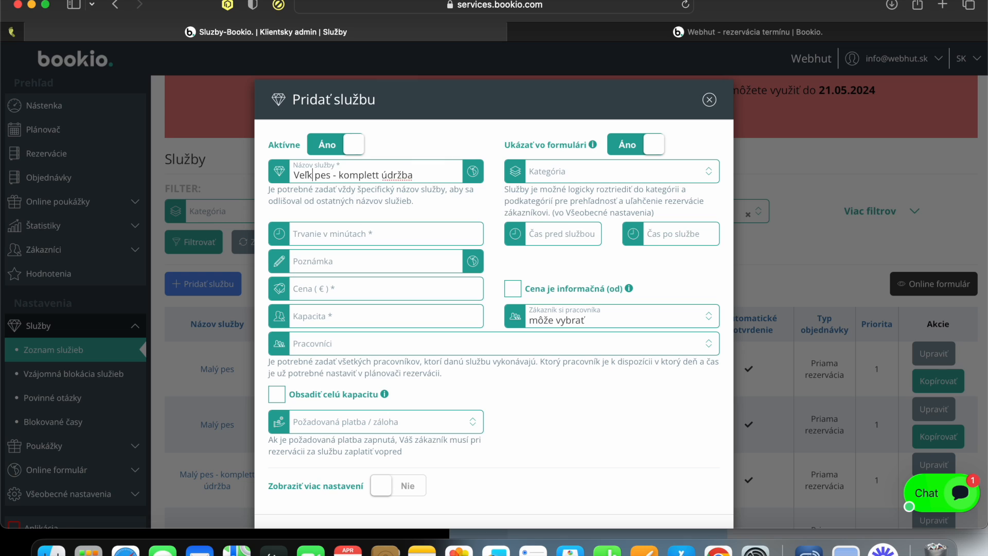
pyautogui.press('BackSpace')
pyautogui.press('BackSpace')
pyautogui.click(559, 181)
pyautogui.click(564, 212)
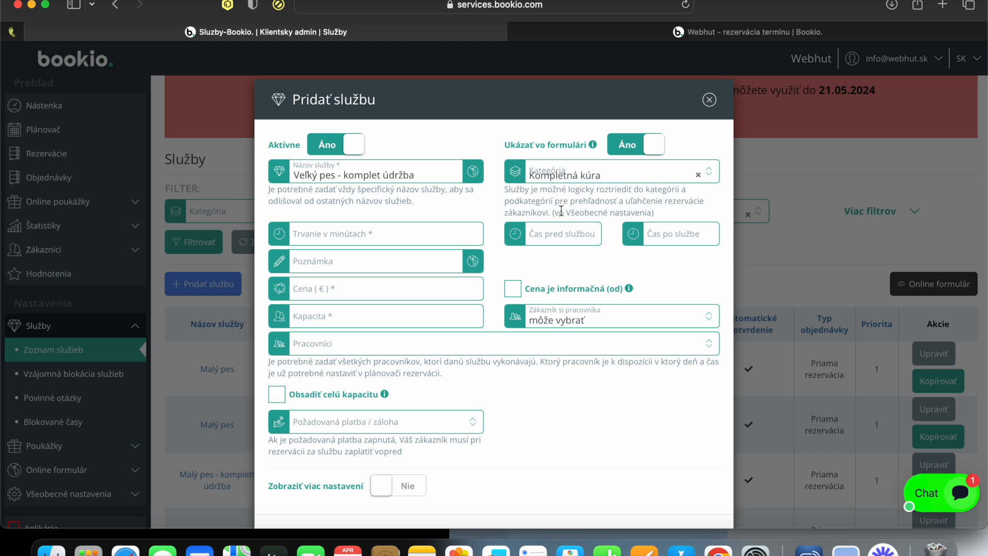
# Set the large-dog service's duration to 80 minutes, with 10 minutes before and 20 minutes after it
pyautogui.click(377, 238)
pyautogui.write('80')
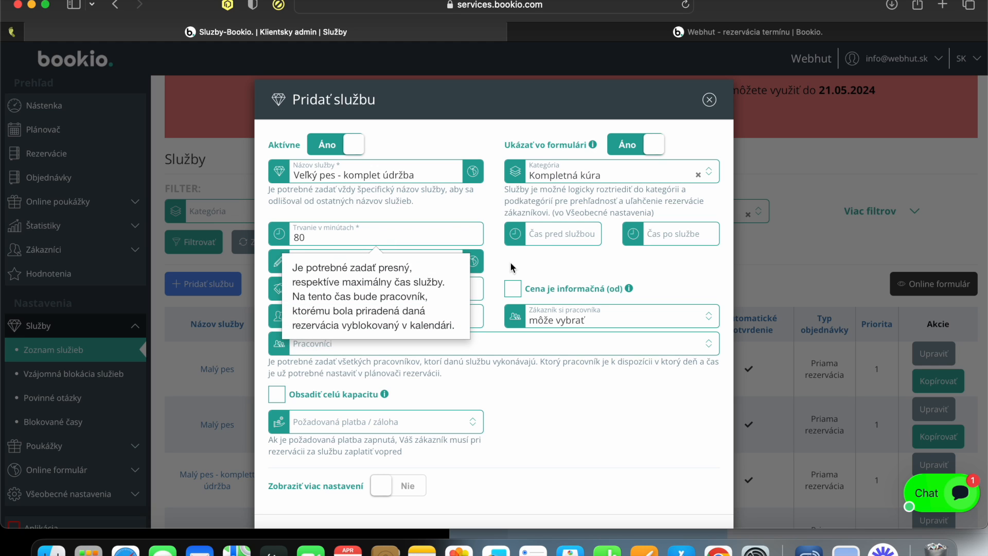
pyautogui.click(560, 231)
pyautogui.write('1')
pyautogui.click(658, 228)
pyautogui.write('20')
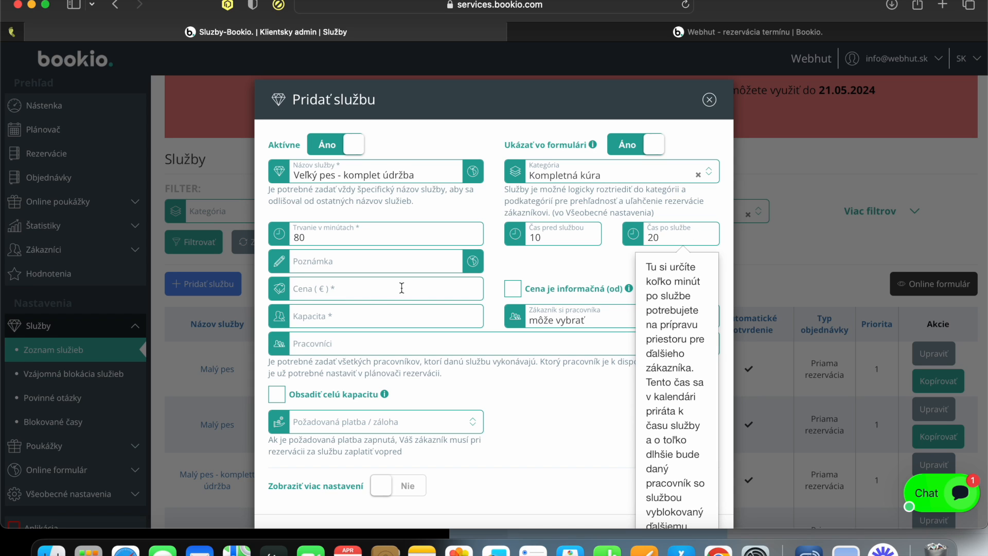
# Set the large-dog service's price to 90 € and capacity to 1, and assign the listed worker
pyautogui.click(372, 296)
pyautogui.write('90')
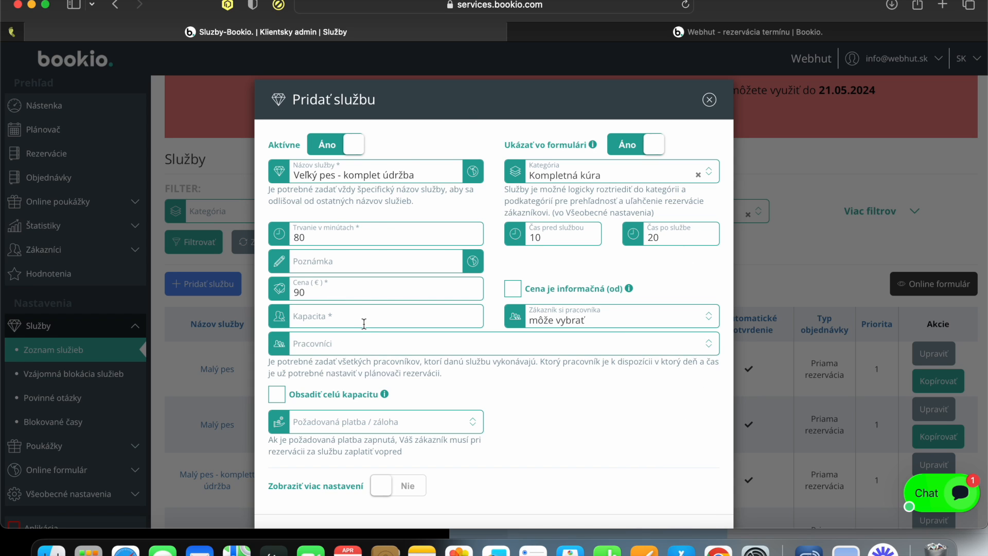
pyautogui.click(364, 323)
pyautogui.write('1')
pyautogui.click(371, 344)
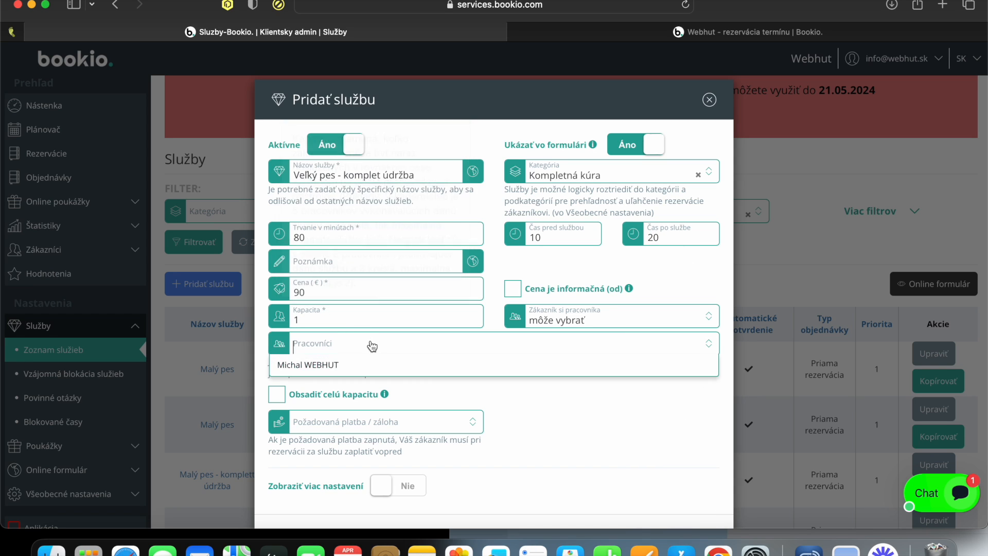
pyautogui.click(357, 362)
# Show the additional settings, give the large-dog service priority 3, and add the service
pyautogui.scroll(-2, 443, 427)
pyautogui.click(410, 437)
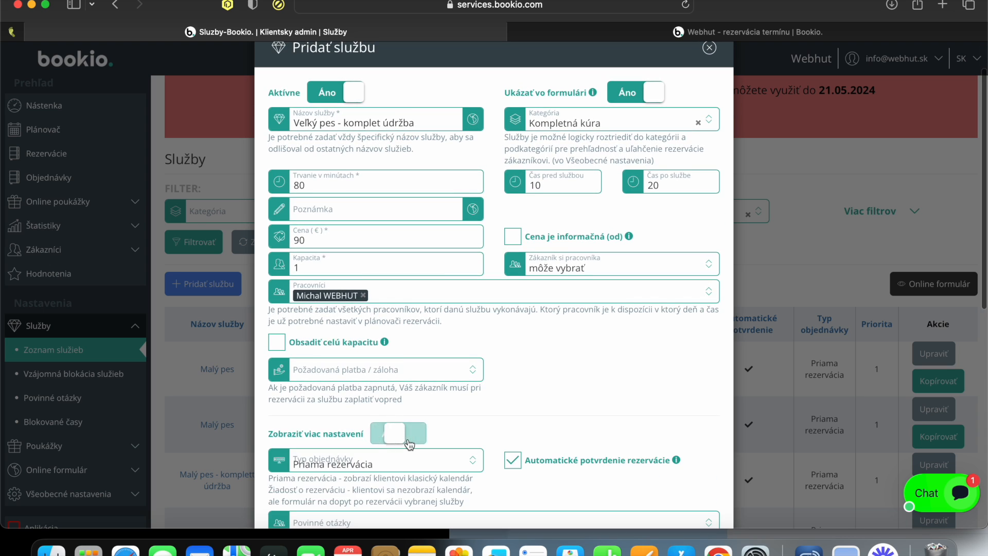
pyautogui.scroll(-10, 515, 391)
pyautogui.click(379, 350)
pyautogui.write('3')
pyautogui.click(689, 490)
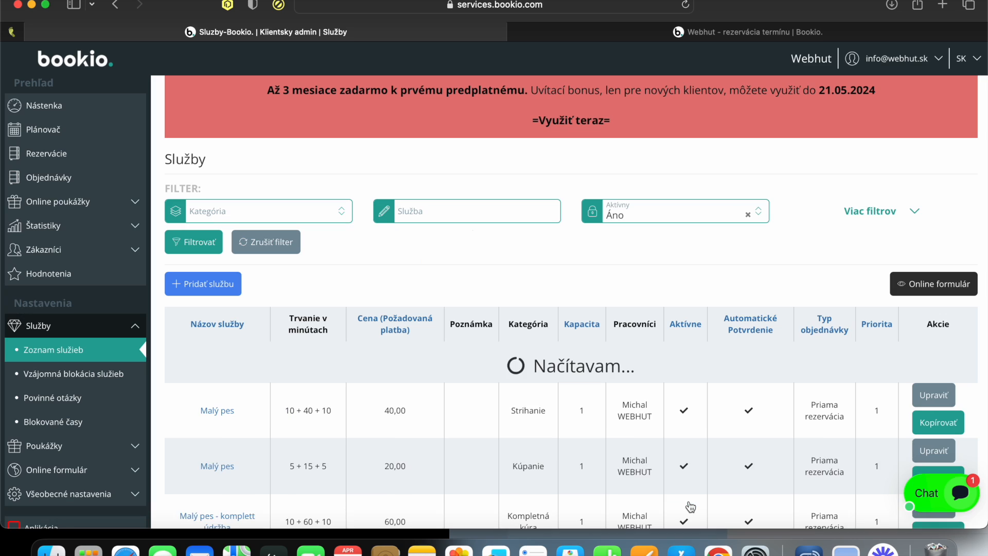
# Switch to the online booking form and reload it to check the offered categories
pyautogui.click(698, 31)
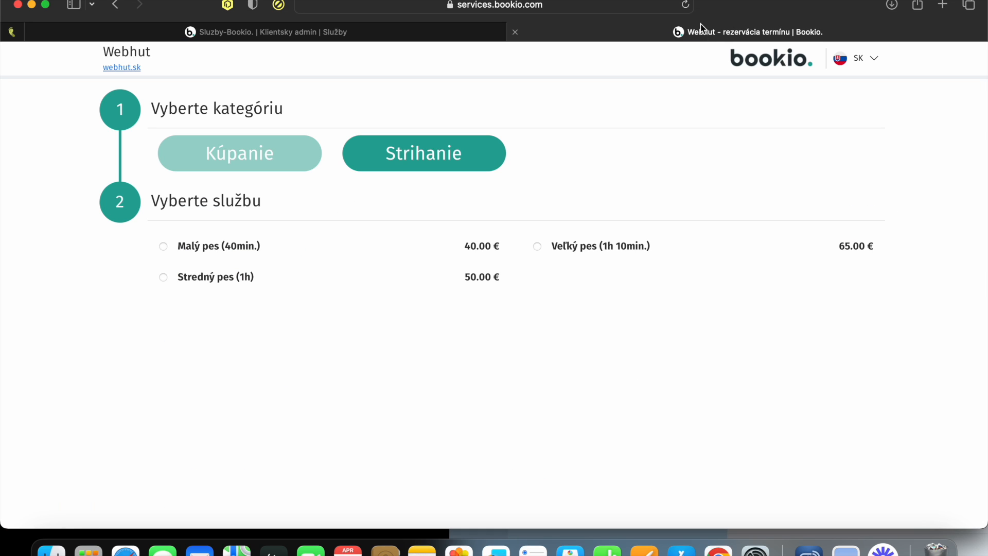
pyautogui.click(686, 6)
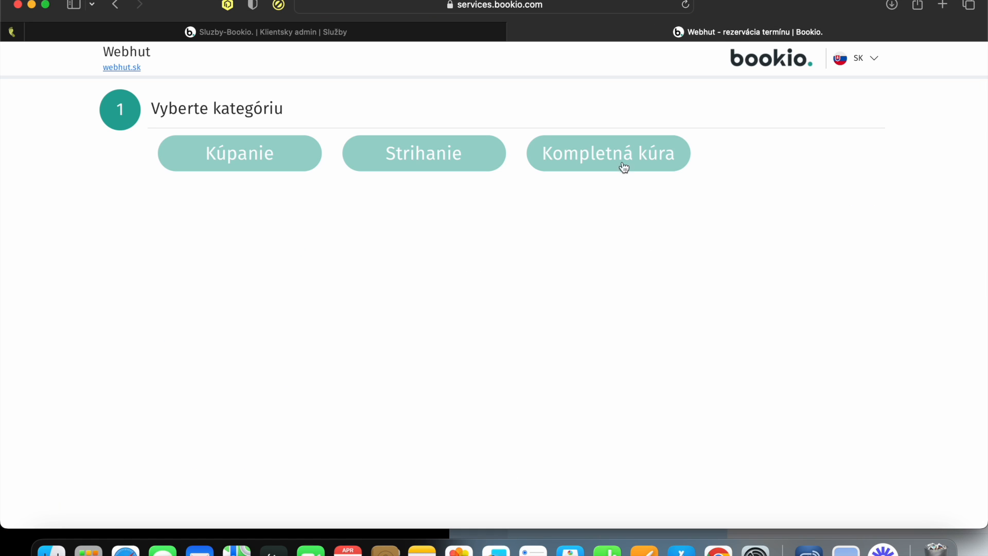
# Test the booking form with the Kompletná kúra category, the small-dog service and 30 April 2024, then close the form
pyautogui.click(614, 157)
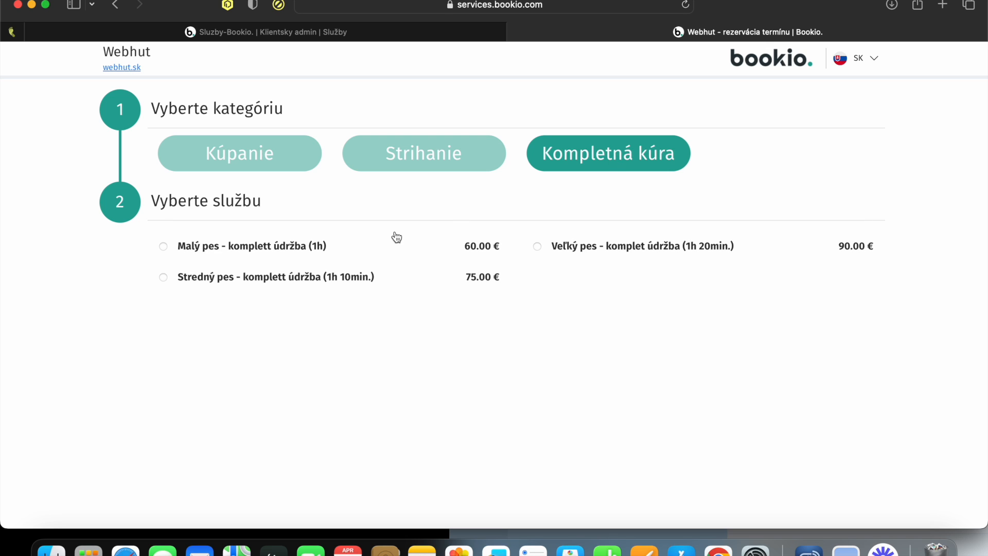
pyautogui.click(246, 258)
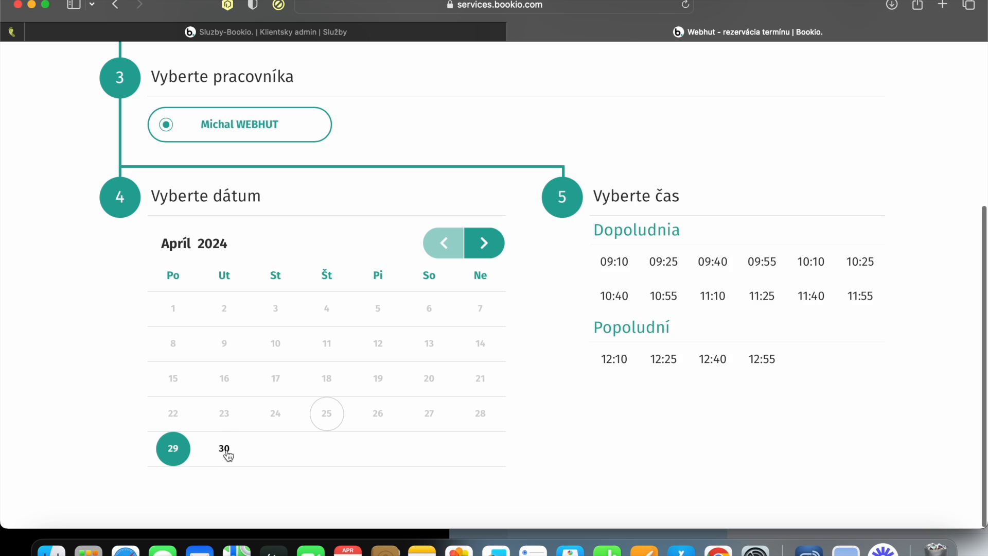
pyautogui.click(225, 450)
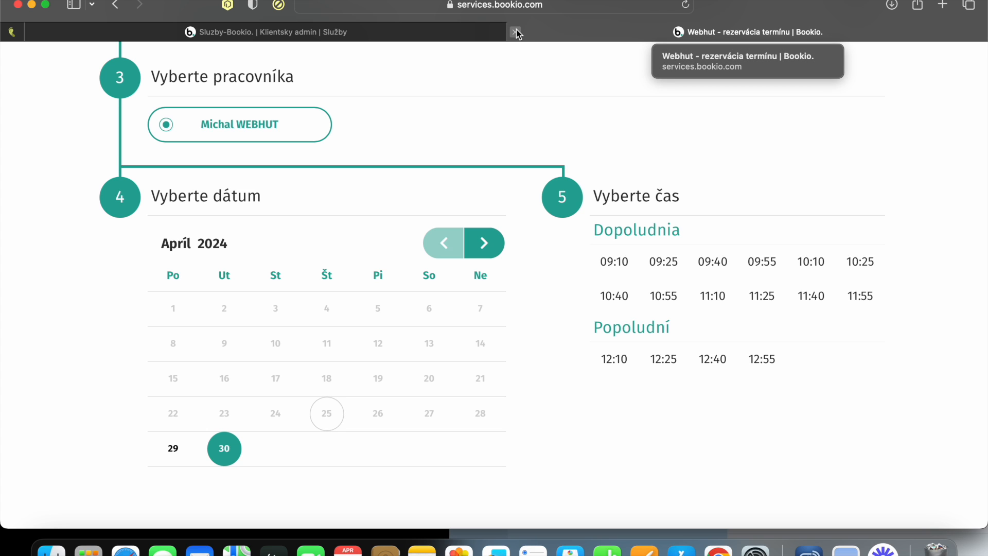
pyautogui.click(516, 32)
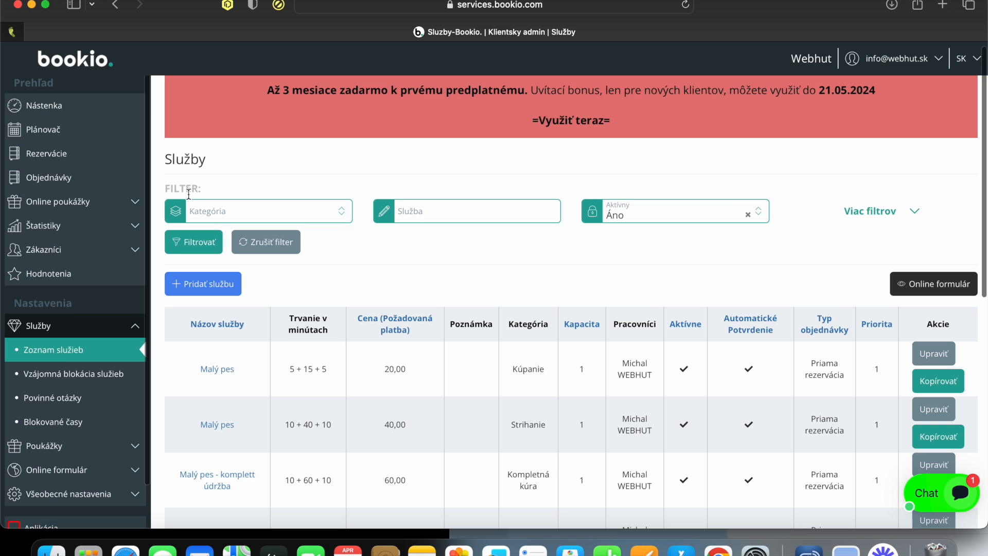
# Open the online form settings, copy the Slovak reservation-form link and load it in a new browser tab
pyautogui.scroll(-2, 82, 329)
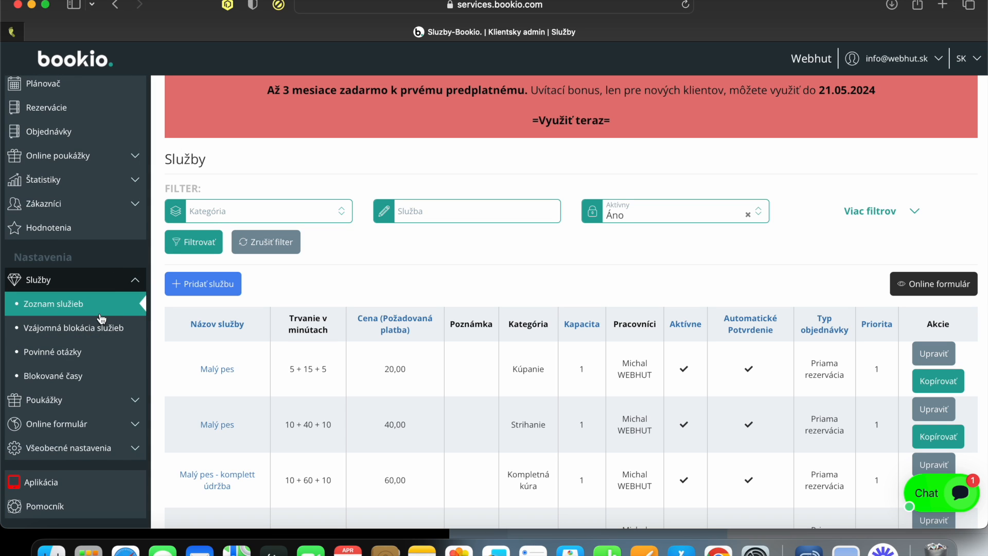
pyautogui.click(113, 425)
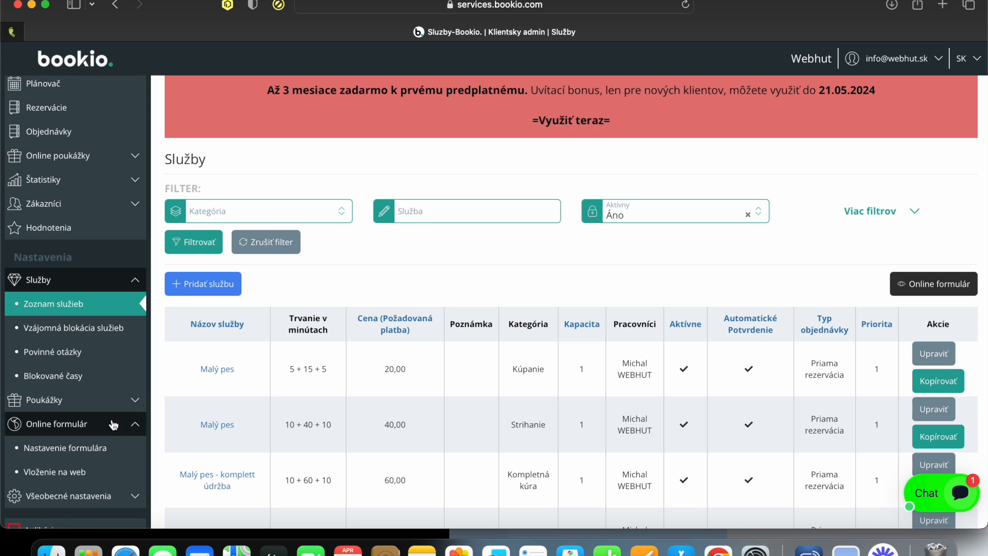
pyautogui.click(104, 452)
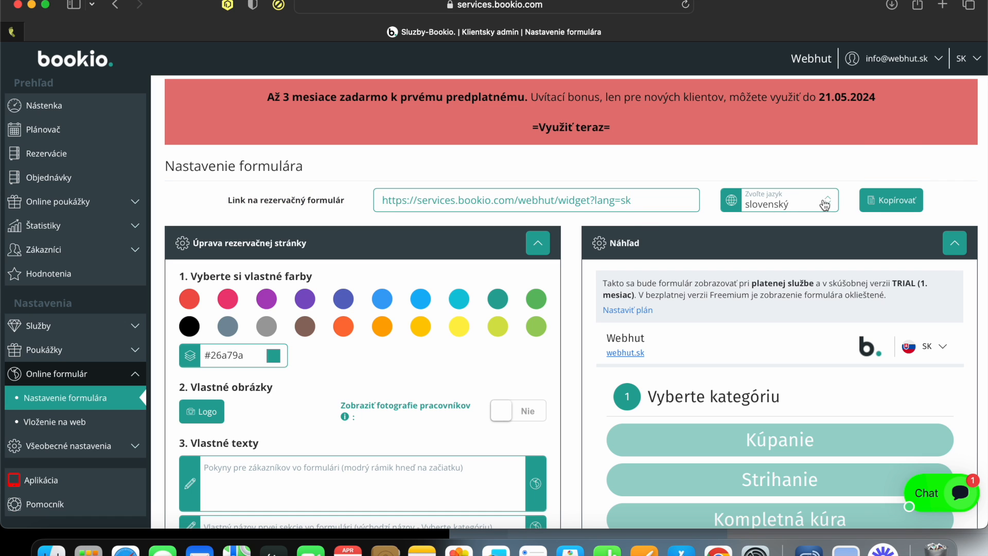
pyautogui.click(889, 201)
pyautogui.press('super+c')
pyautogui.click(951, 4)
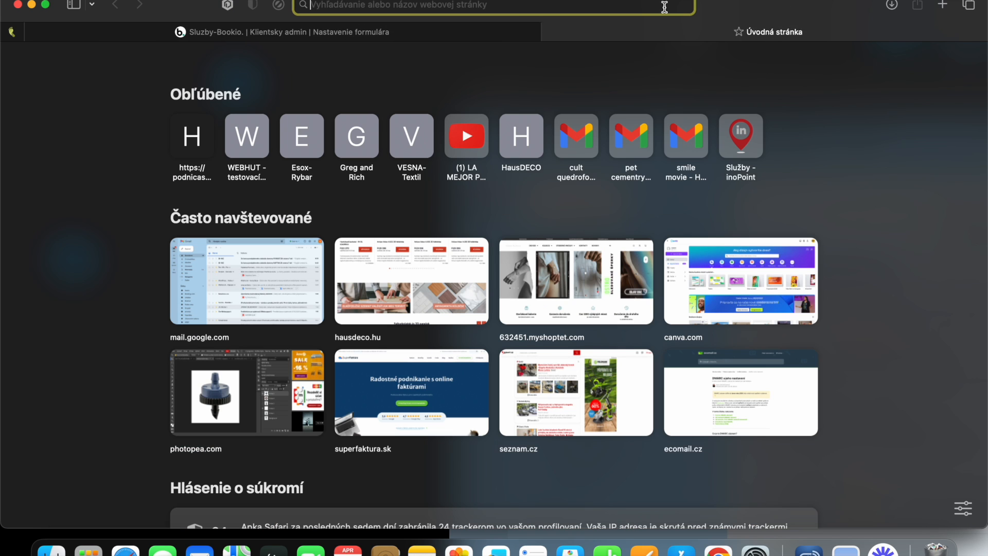
pyautogui.press('super+v')
pyautogui.press('Return')
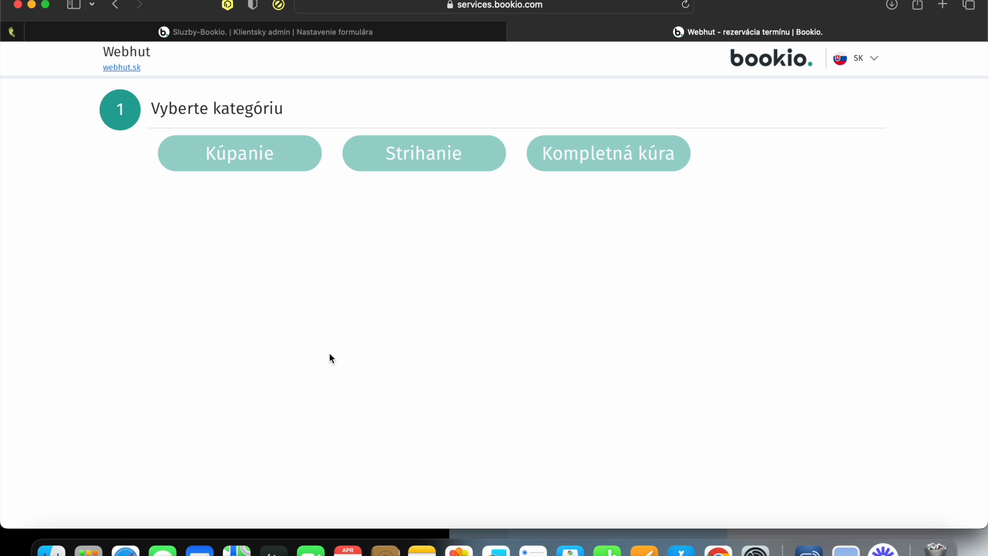
# Review the form's colour, image, custom-text, additional and marketing settings, and open the web embedding page
pyautogui.click(412, 30)
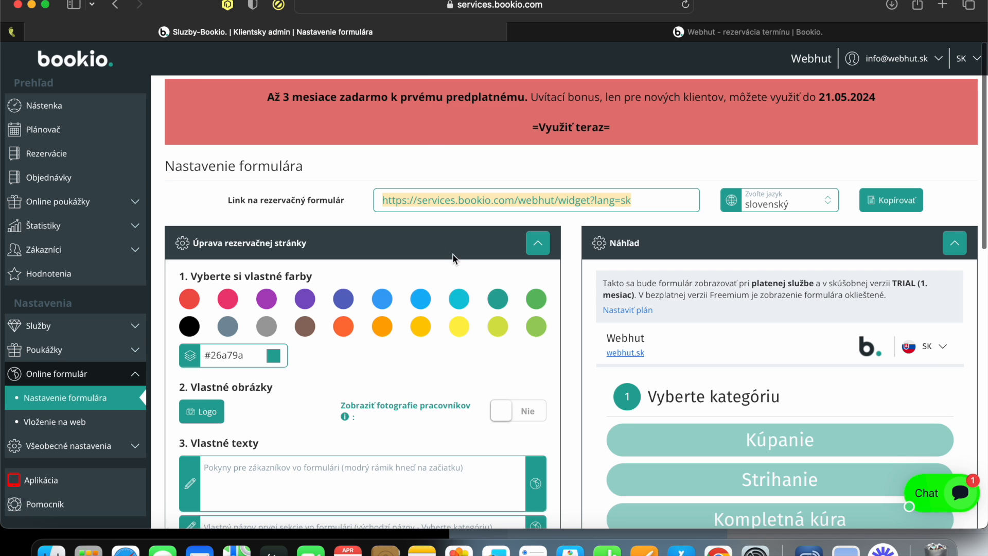
pyautogui.scroll(-10, 326, 230)
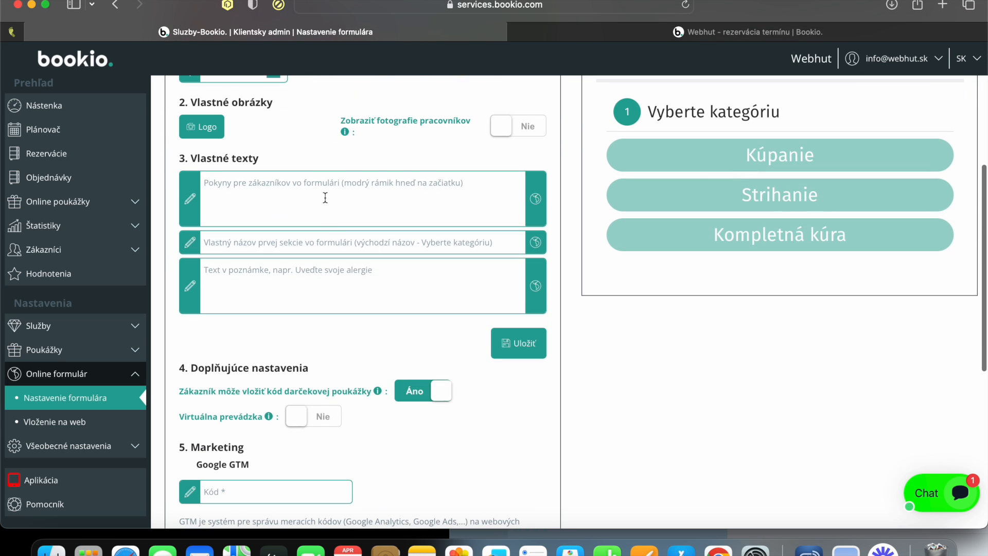
pyautogui.scroll(-4, 345, 201)
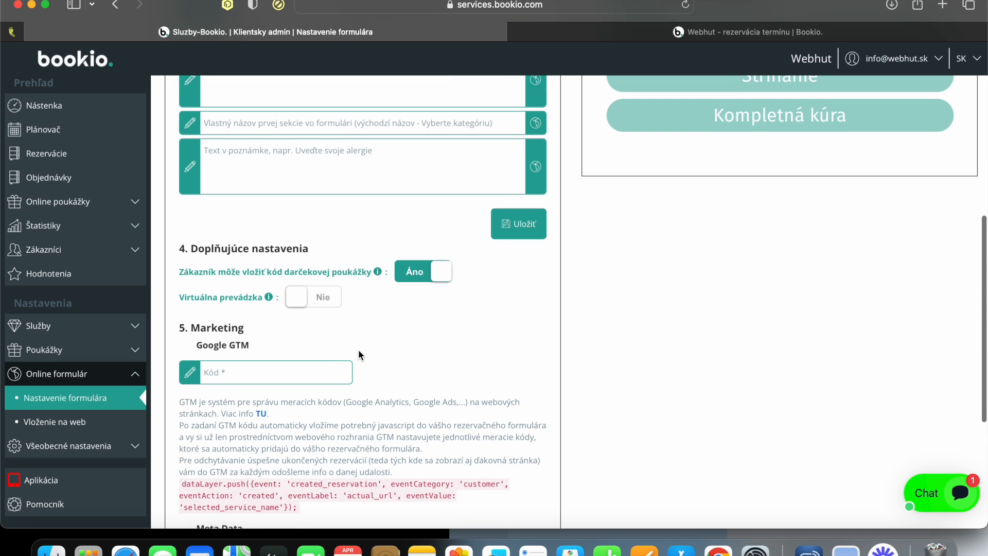
pyautogui.scroll(-8, 358, 350)
pyautogui.scroll(20, 358, 350)
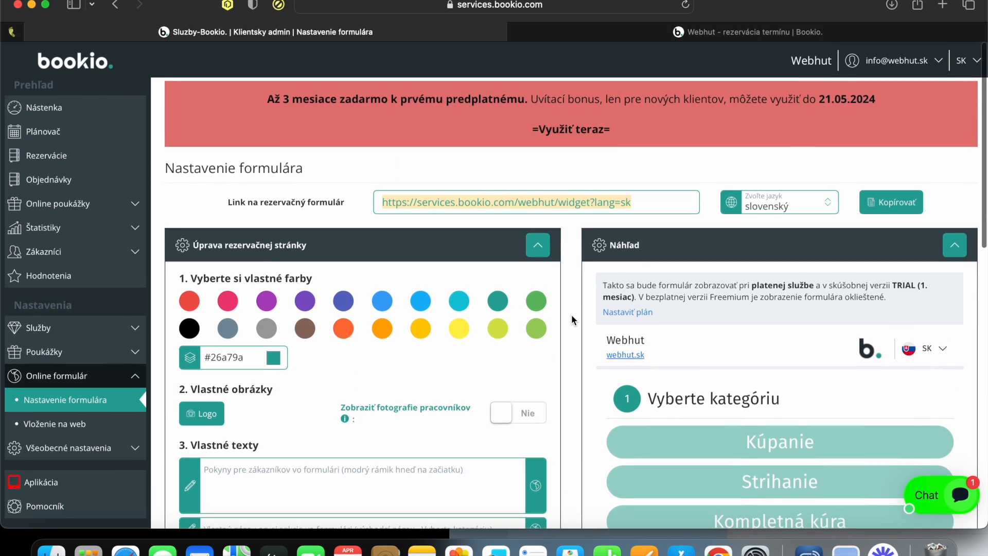
pyautogui.scroll(-5, 571, 314)
pyautogui.scroll(2, 574, 303)
pyautogui.scroll(-10, 576, 295)
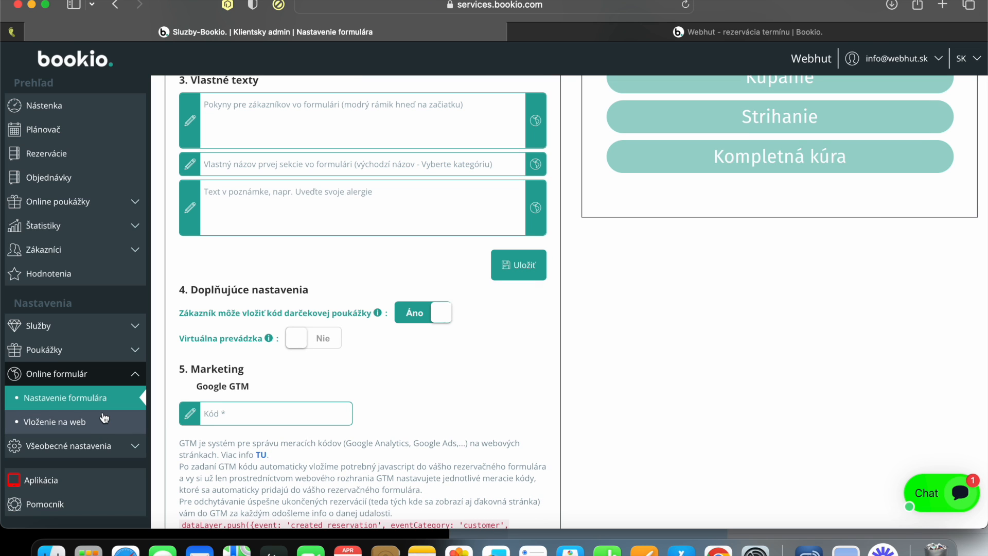
pyautogui.click(76, 421)
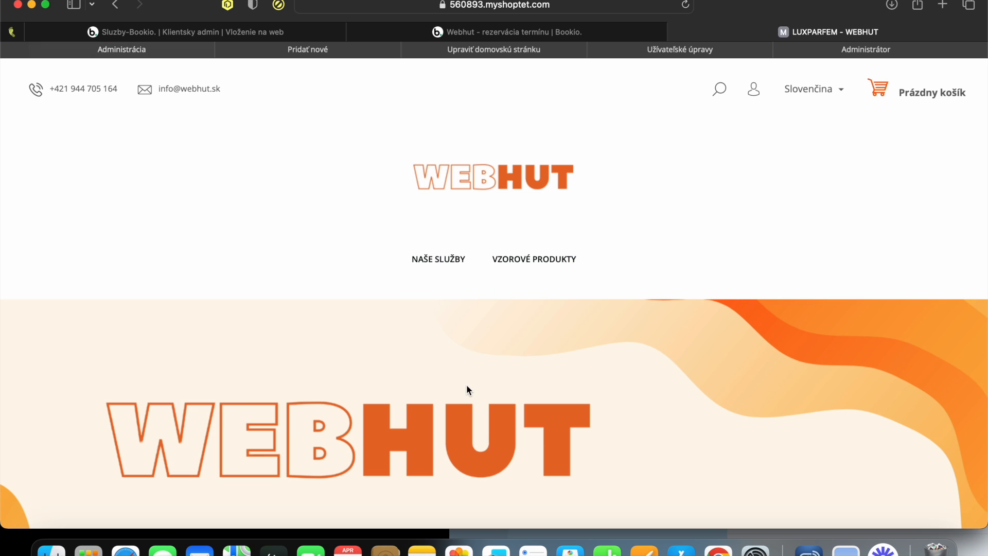
# Open the Naše služby category in the WEBHUT shop and look through its page
pyautogui.click(446, 257)
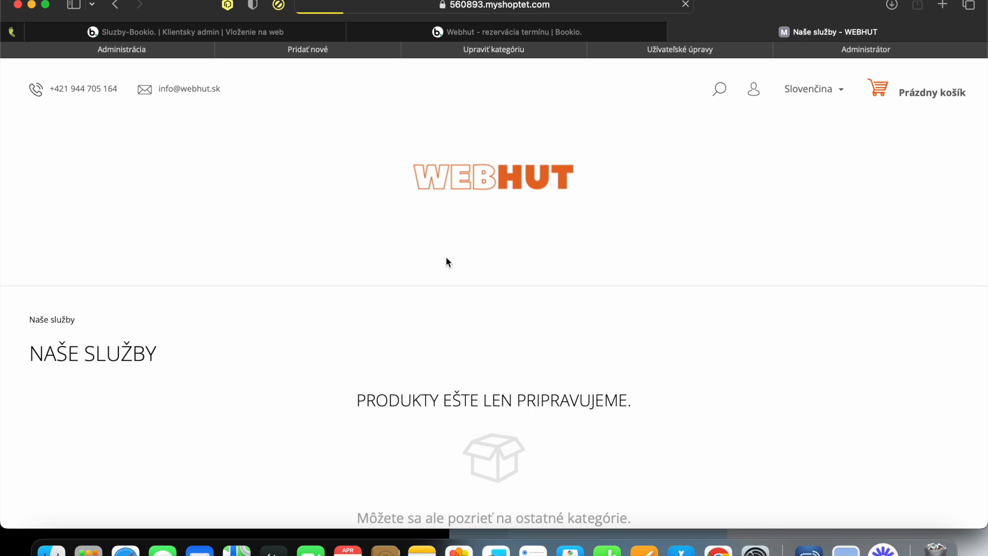
pyautogui.scroll(-5, 446, 256)
pyautogui.scroll(-5, 445, 257)
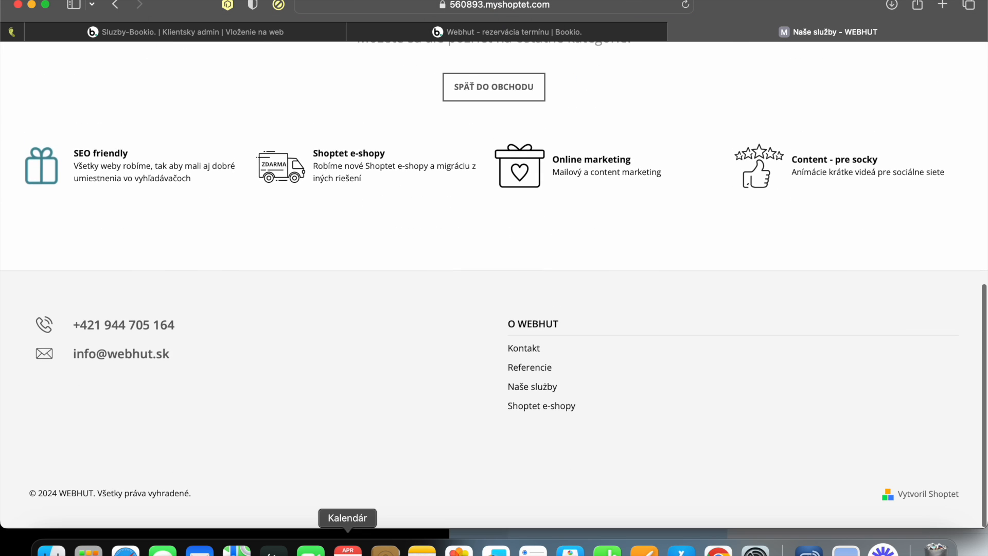
pyautogui.scroll(15, 257, 466)
# Open the shop's Shoptet administration and go to the list of content pages under Vzhľad a obsah
pyautogui.click(114, 50)
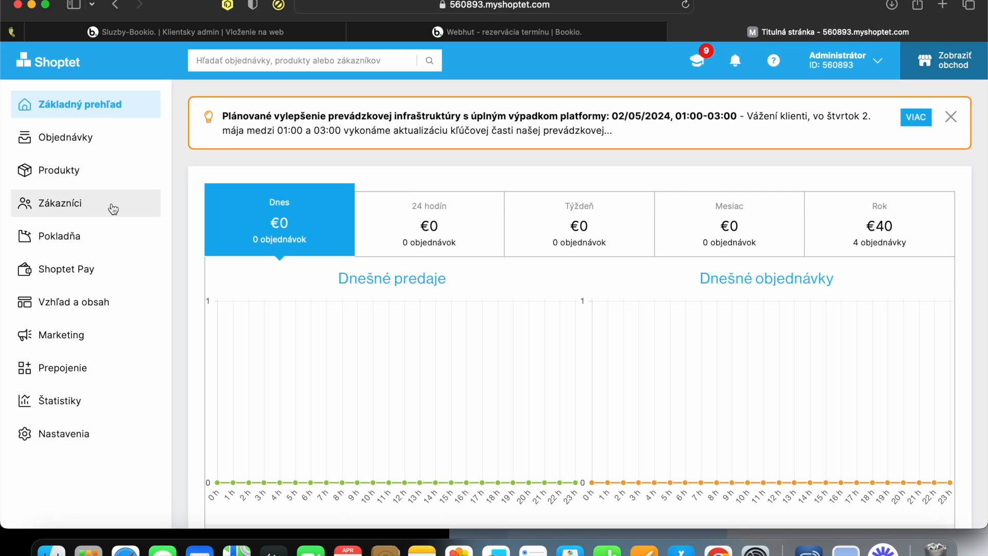
pyautogui.click(98, 177)
pyautogui.scroll(-5, 119, 393)
pyautogui.click(118, 394)
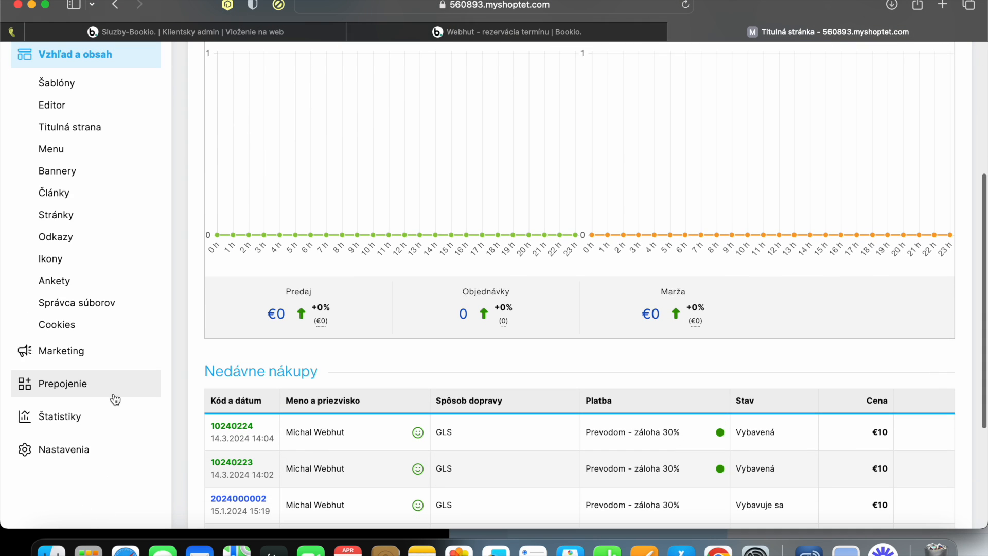
pyautogui.click(115, 211)
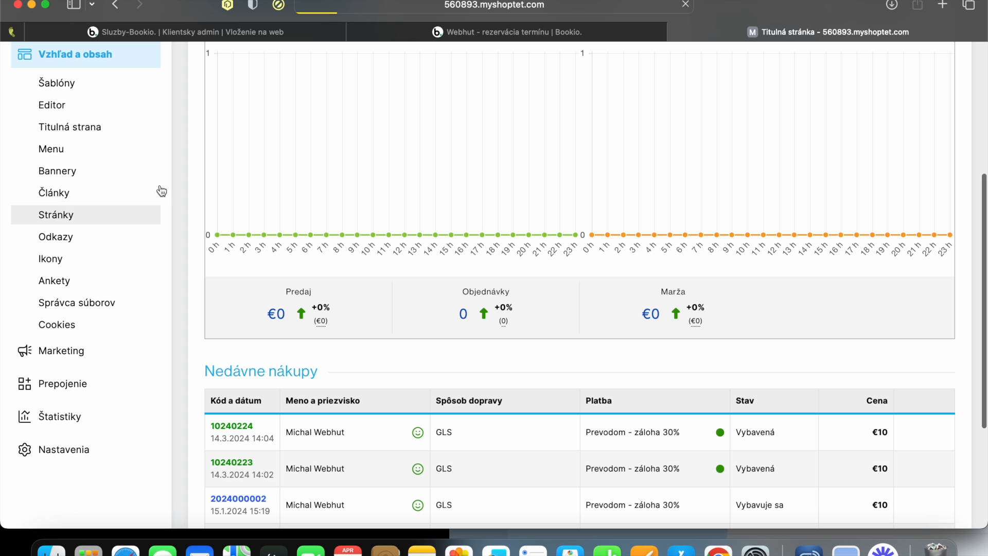
pyautogui.scroll(-5, 566, 268)
pyautogui.scroll(5, 721, 206)
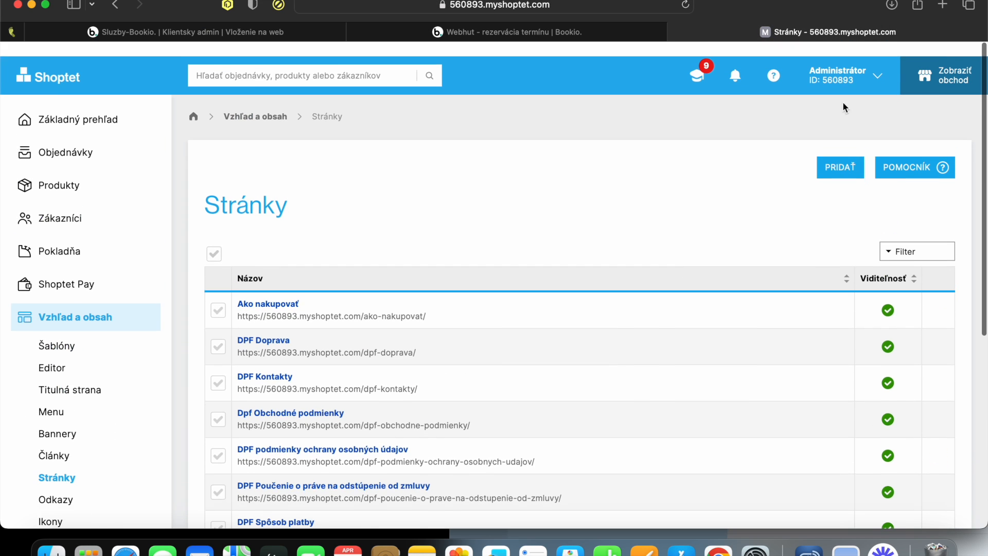
# Add a new page titled Online rezervácia, save it and display it in the shop
pyautogui.click(839, 155)
pyautogui.click(529, 324)
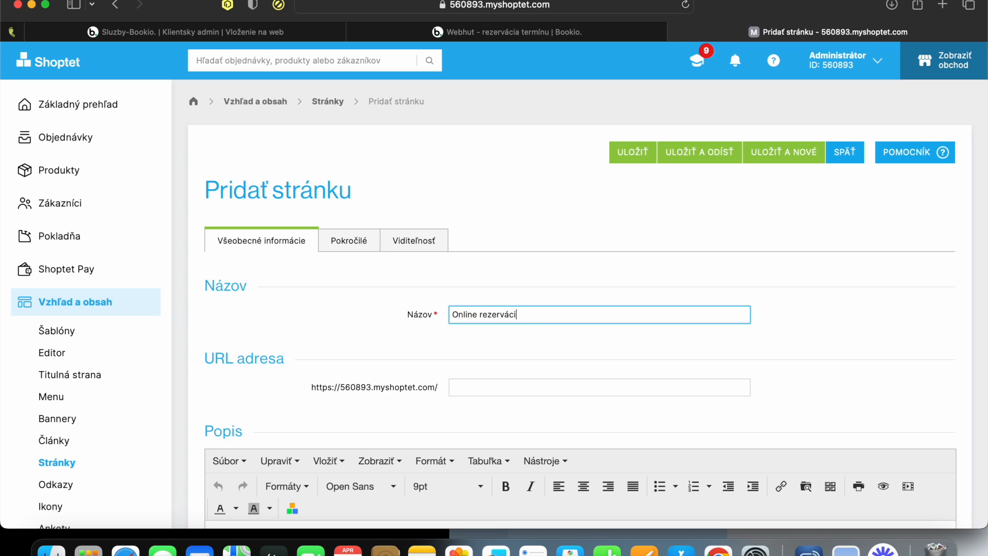
pyautogui.click(634, 158)
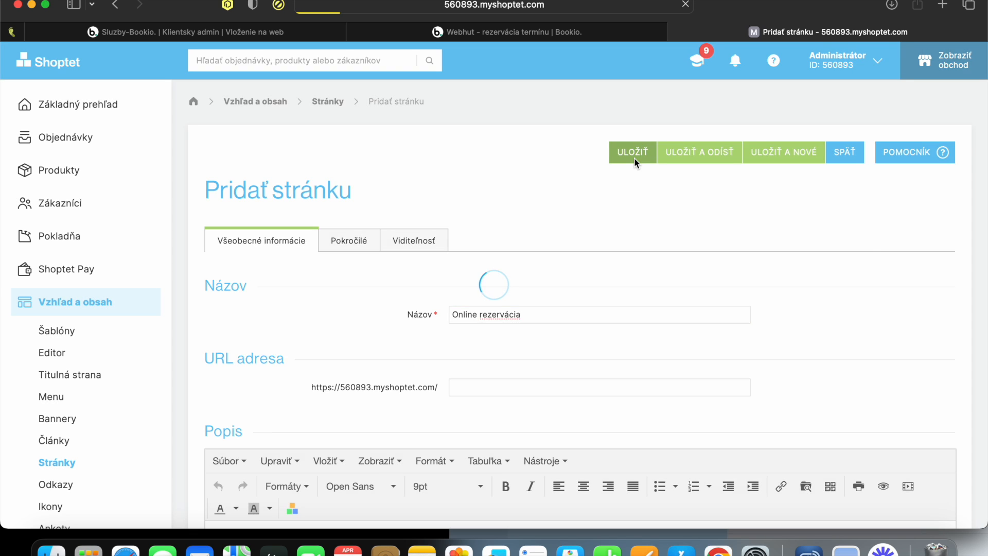
pyautogui.click(804, 266)
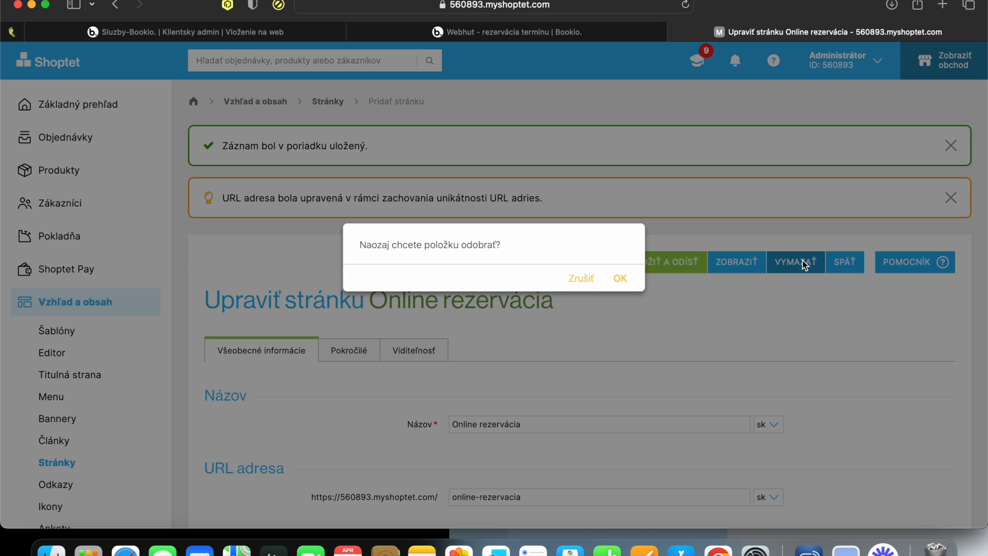
pyautogui.click(583, 279)
pyautogui.click(737, 262)
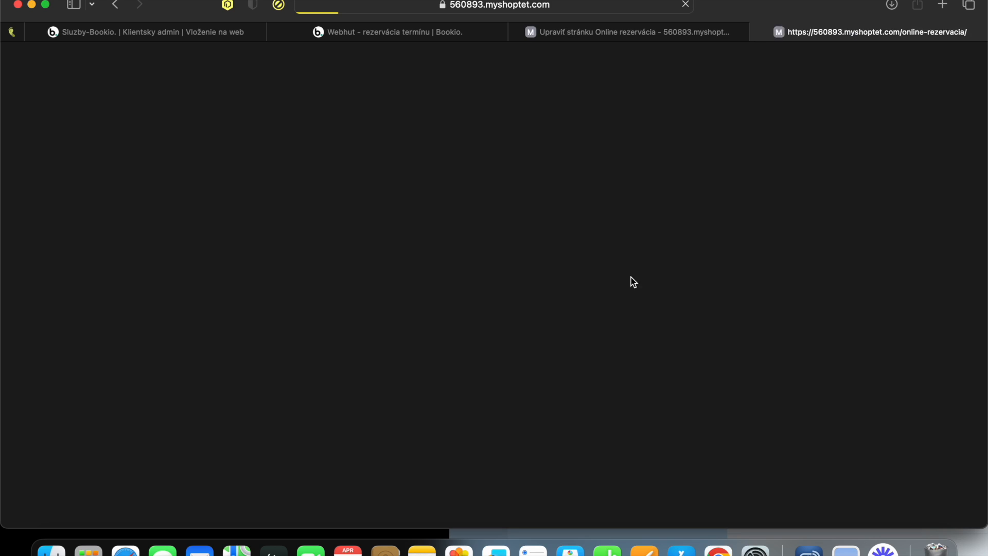
pyautogui.scroll(-2, 597, 281)
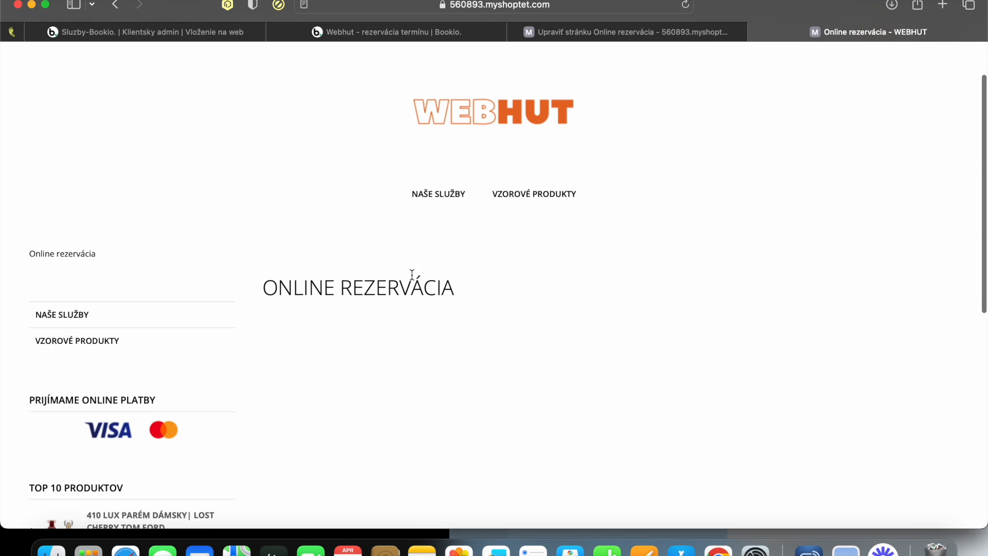
# Examine the shop template's element layout options for the home page, categories and product detail
pyautogui.click(543, 36)
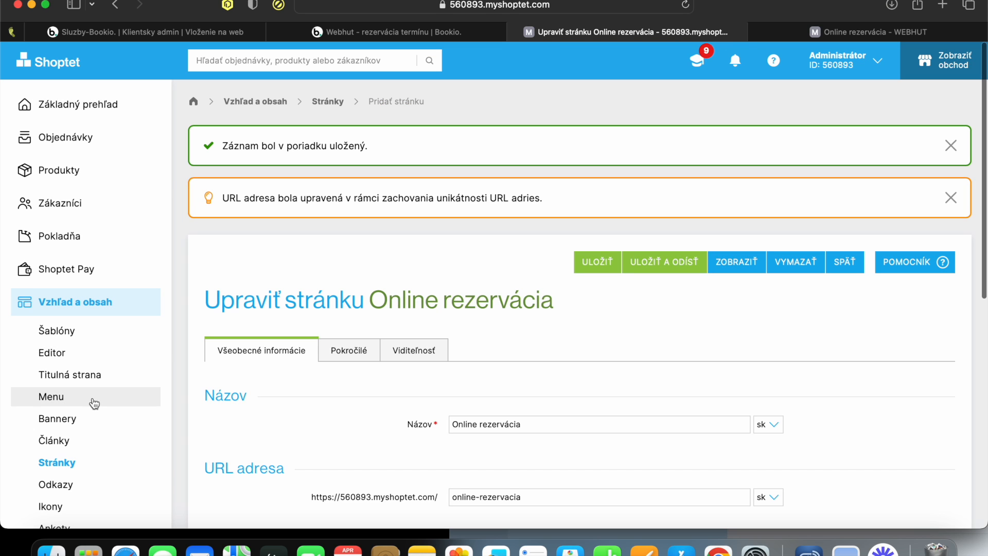
pyautogui.click(106, 352)
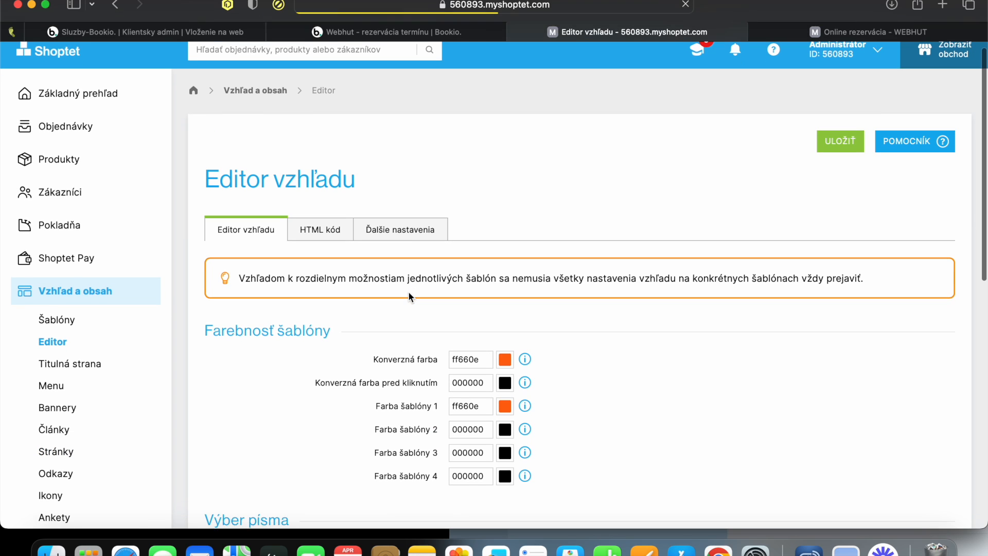
pyautogui.click(106, 320)
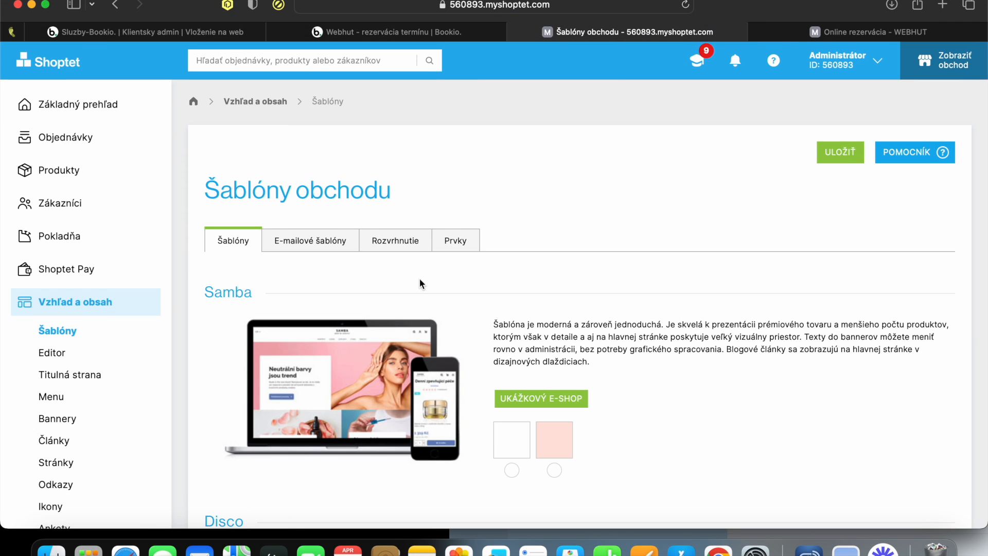
pyautogui.click(411, 242)
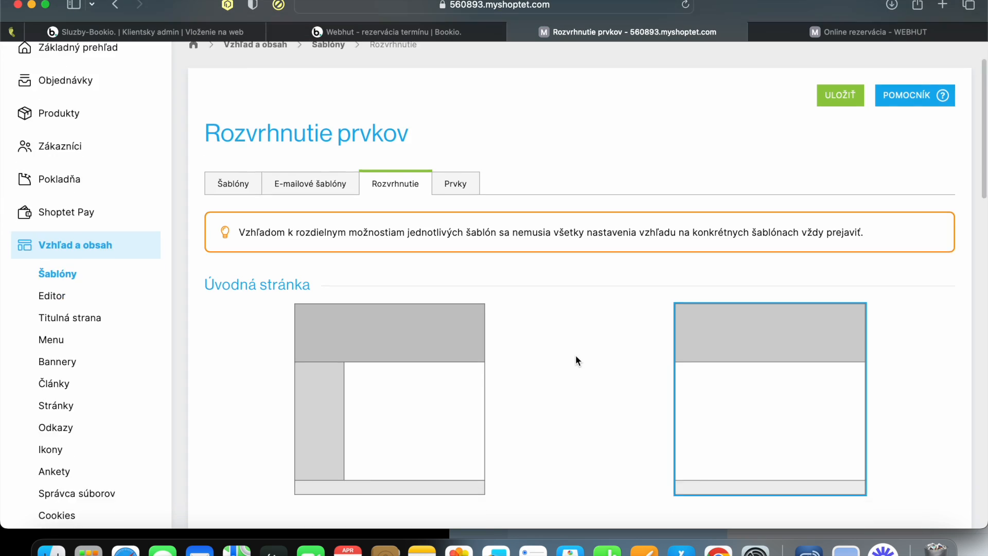
pyautogui.scroll(-3, 576, 354)
pyautogui.scroll(-6, 530, 504)
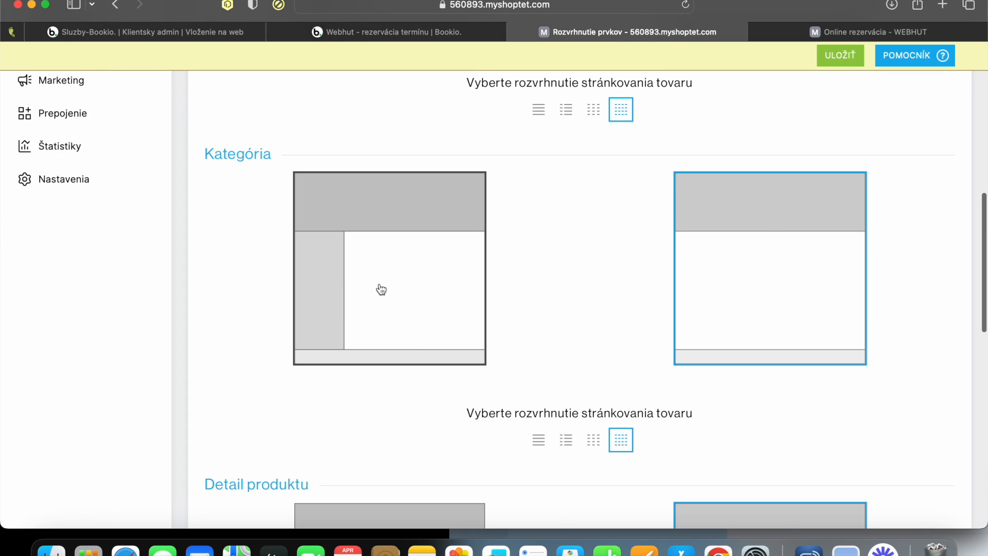
pyautogui.scroll(-5, 771, 227)
pyautogui.scroll(10, 770, 226)
# Inspect the Online rezervácia page in the shop again, including its sidebar layout
pyautogui.click(828, 30)
pyautogui.scroll(-8, 479, 257)
pyautogui.scroll(10, 480, 260)
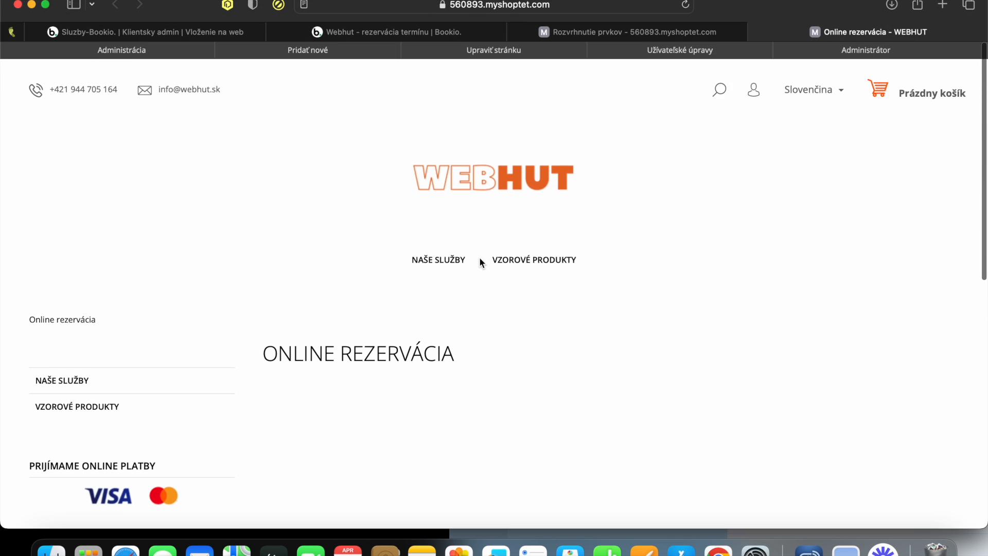
# Return to Bookio's web embedding page and look through the options for placing the reservation form on a website
pyautogui.click(597, 33)
pyautogui.click(447, 32)
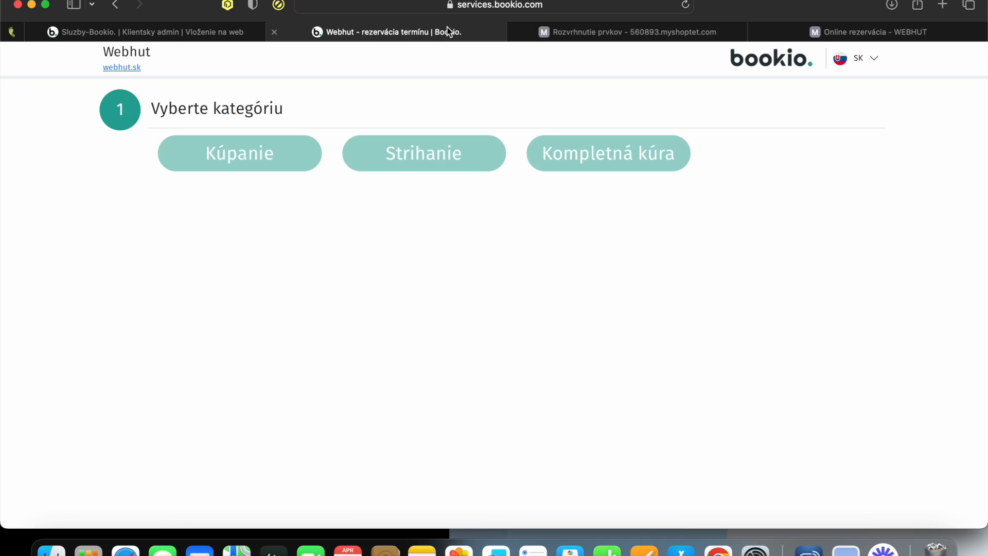
pyautogui.click(228, 36)
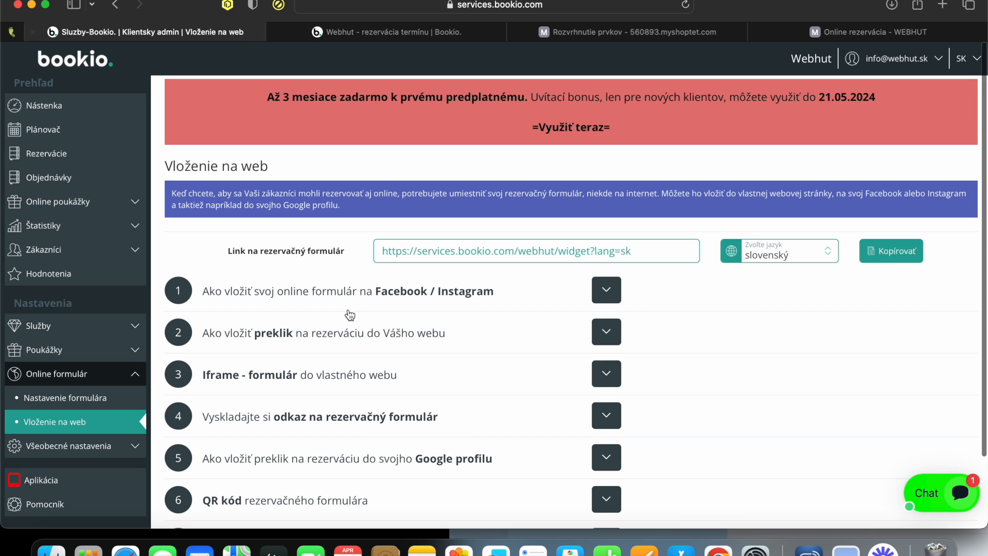
pyautogui.scroll(-3, 348, 314)
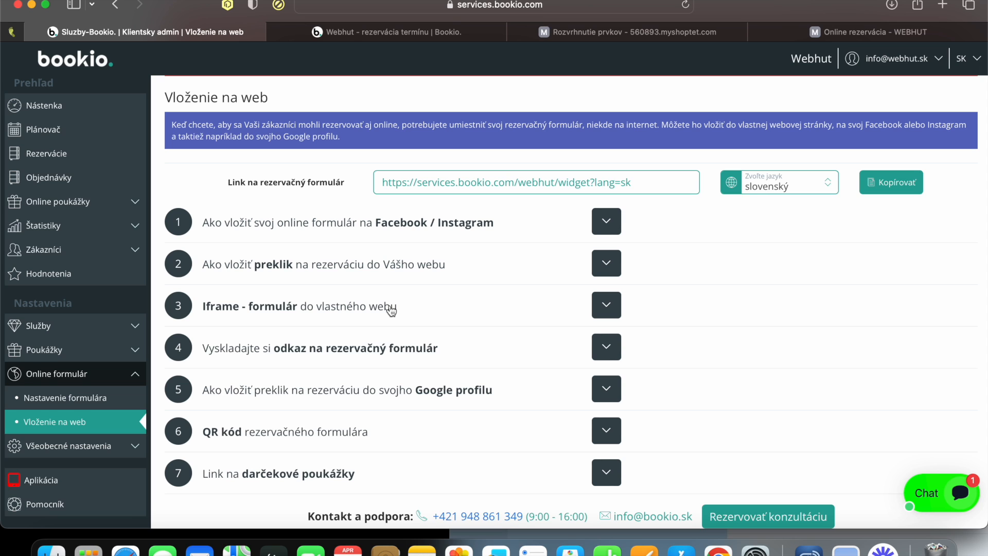
# Expand the instructions for placing the Iframe form on an own website and copy the iframe code
pyautogui.click(607, 305)
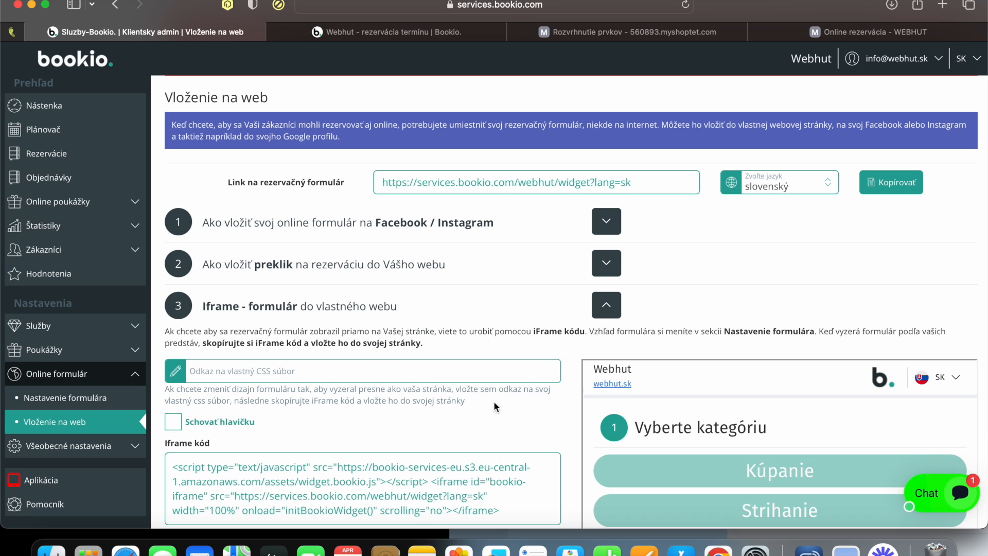
pyautogui.scroll(-4, 493, 400)
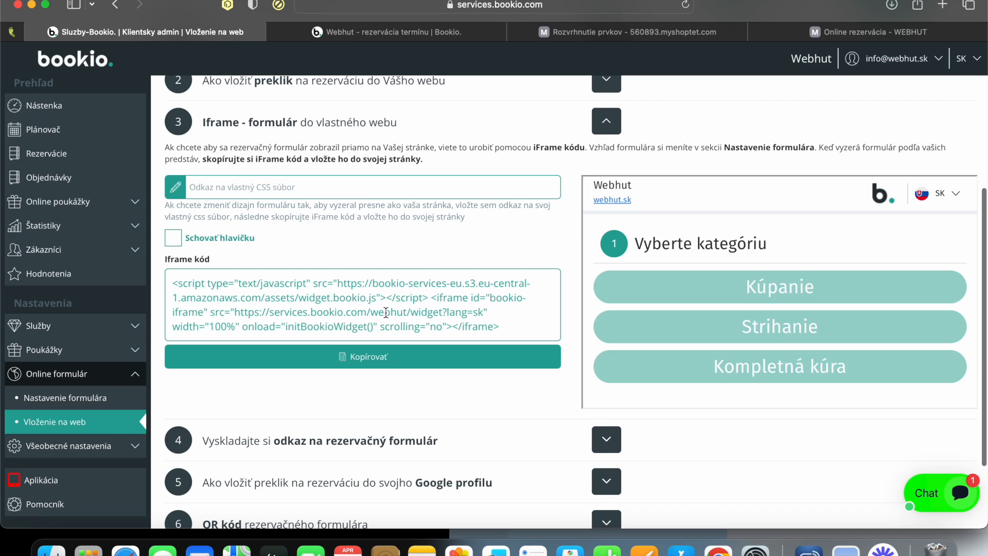
pyautogui.press('super+a')
pyautogui.click(403, 321)
pyautogui.click(380, 358)
pyautogui.press('super+c')
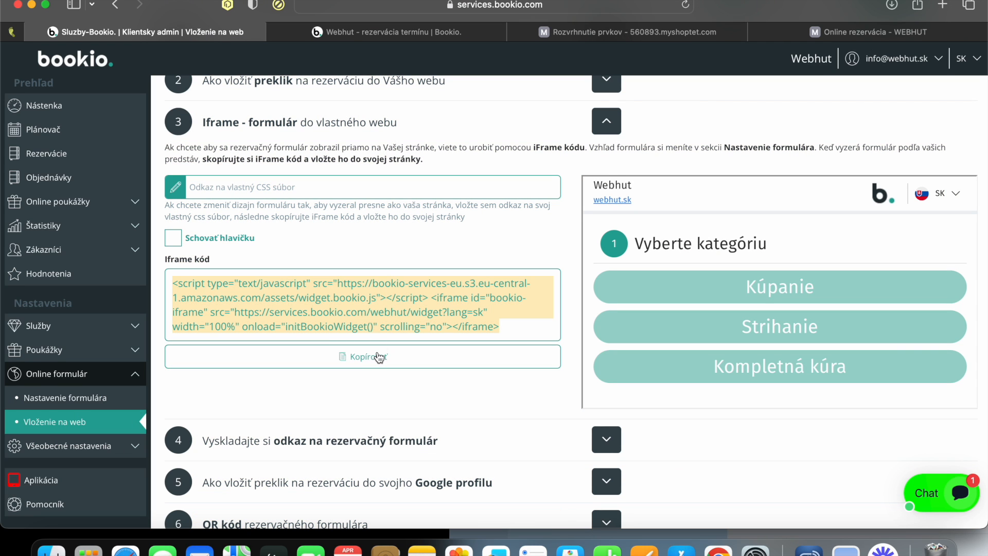
# Open the shop's Online rezervácia page for editing, insert the copied iframe code as its source code and save the page
pyautogui.click(811, 28)
pyautogui.moveTo(673, 46)
pyautogui.click(657, 86)
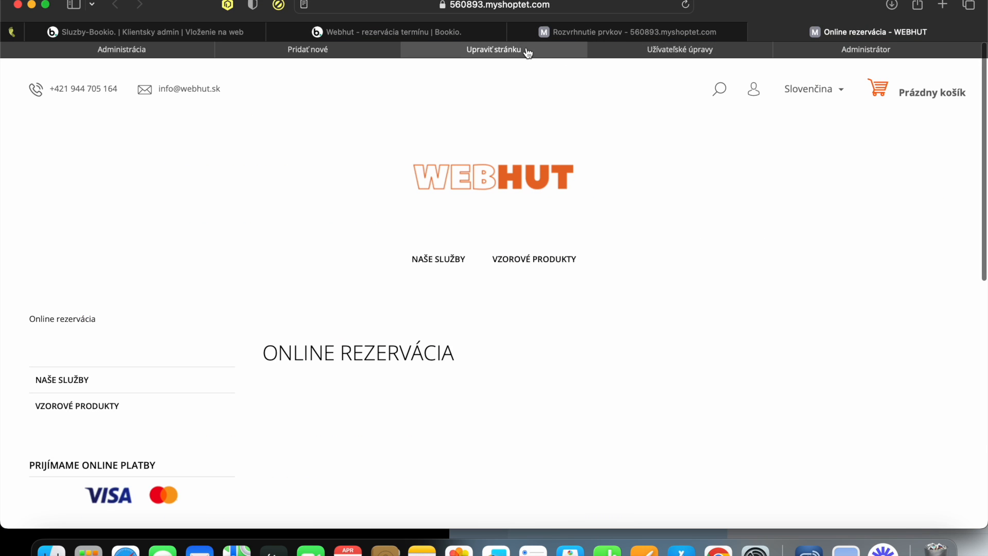
pyautogui.scroll(-5, 475, 275)
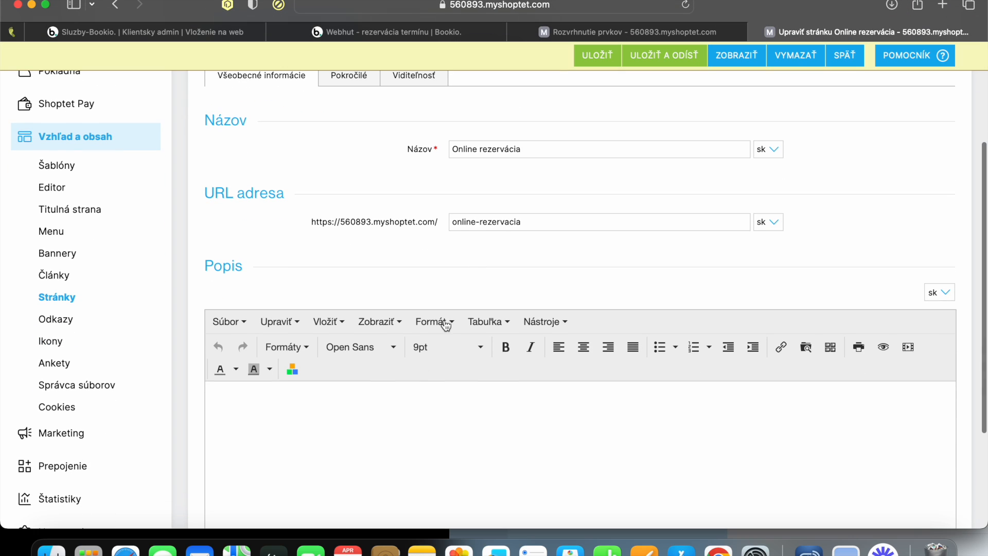
pyautogui.click(546, 322)
pyautogui.click(559, 345)
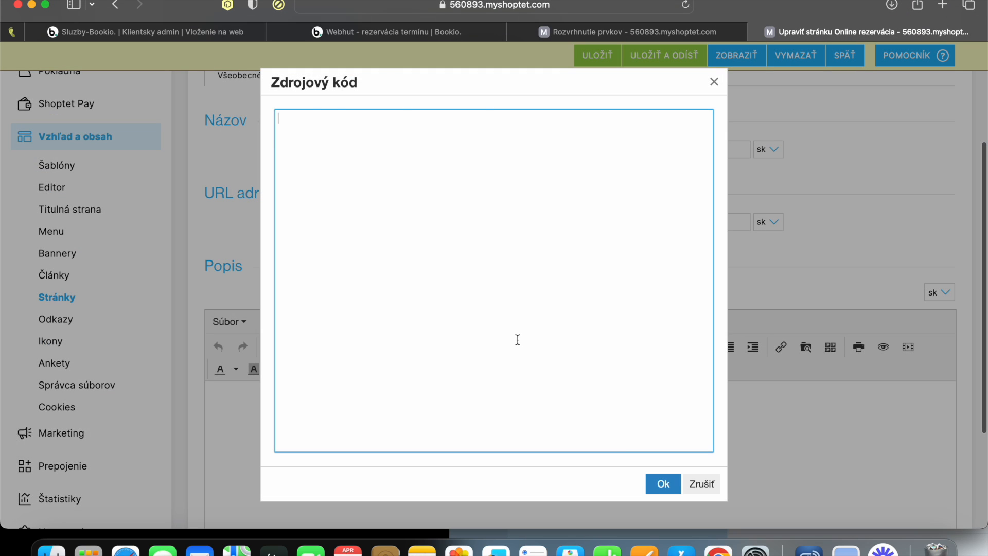
pyautogui.press('super+v')
pyautogui.click(660, 482)
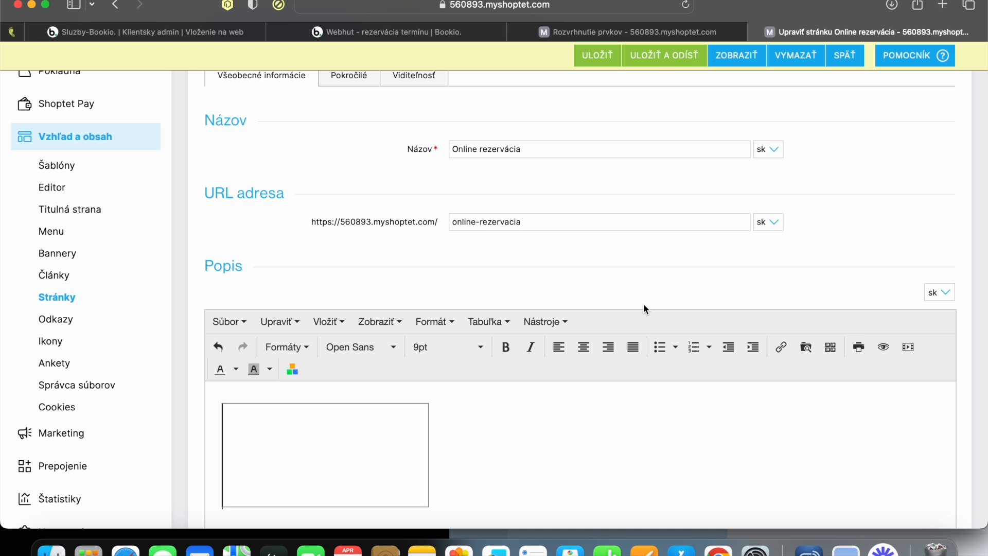
pyautogui.click(597, 55)
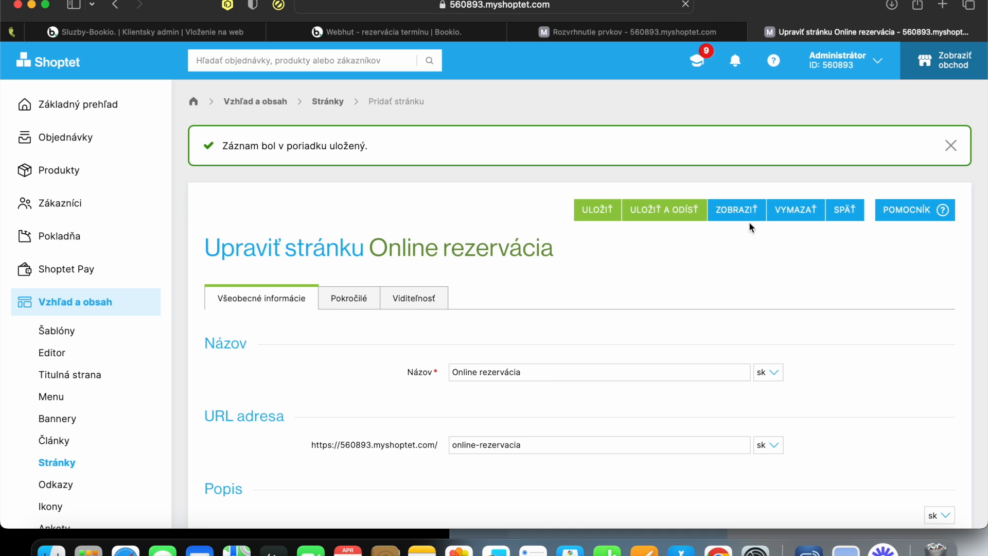
# Display the page in the shop and test the embedded form with category Kúpanie, service Malý pes (15min.) and an available morning time
pyautogui.click(753, 212)
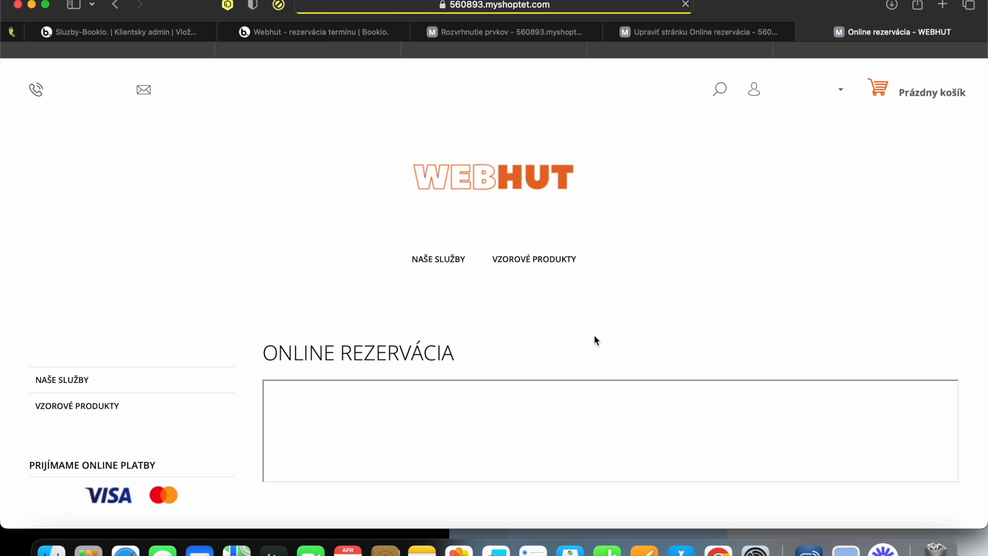
pyautogui.scroll(-5, 594, 334)
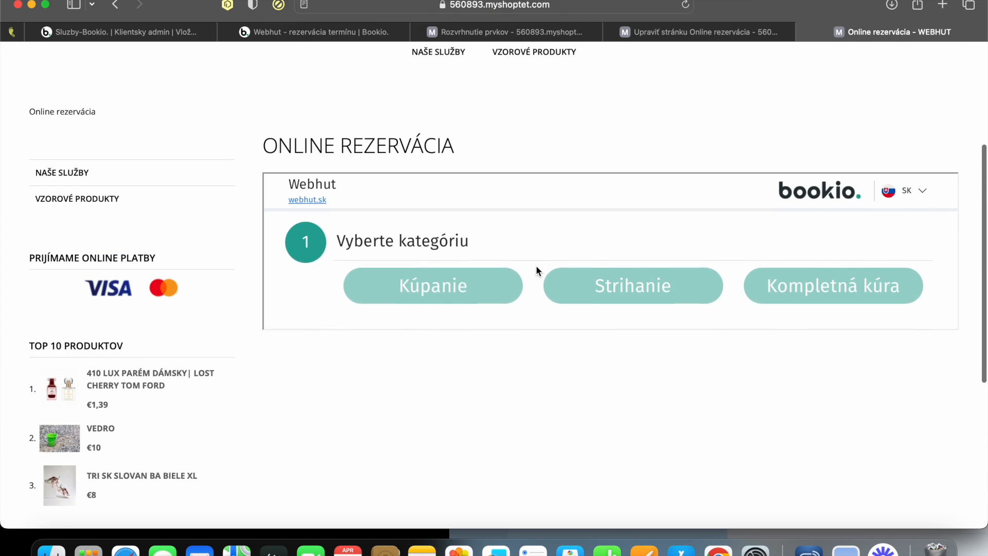
pyautogui.click(456, 309)
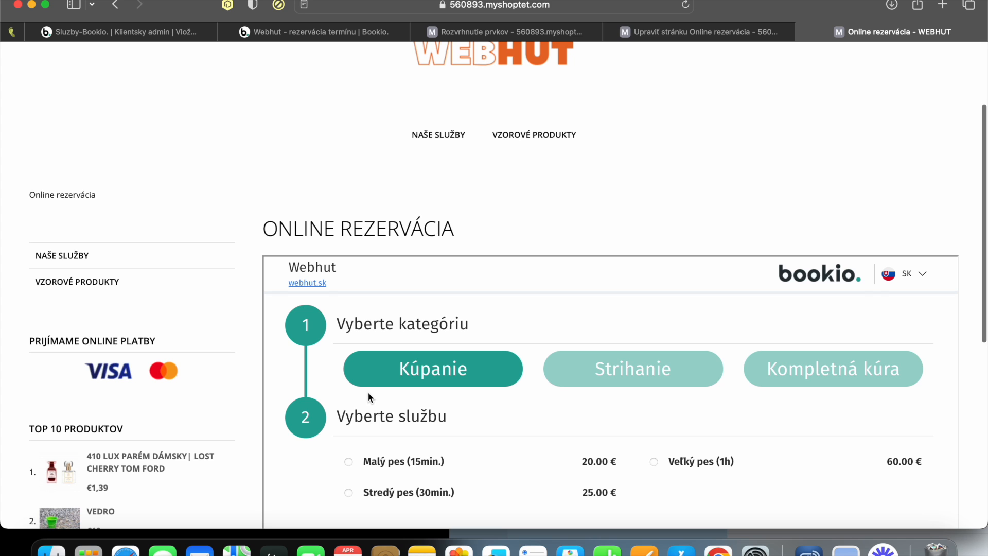
pyautogui.click(370, 461)
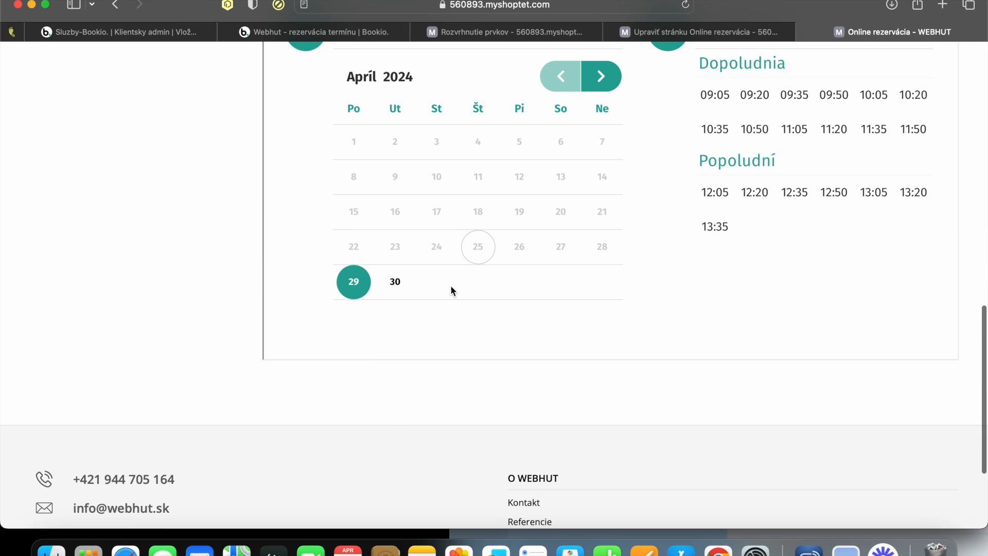
pyautogui.click(741, 139)
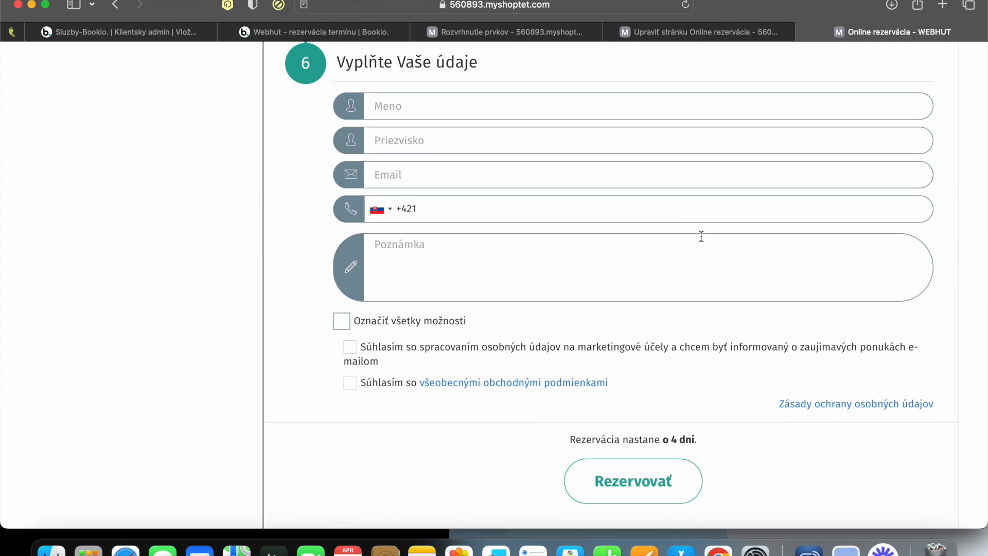
pyautogui.scroll(20, 672, 269)
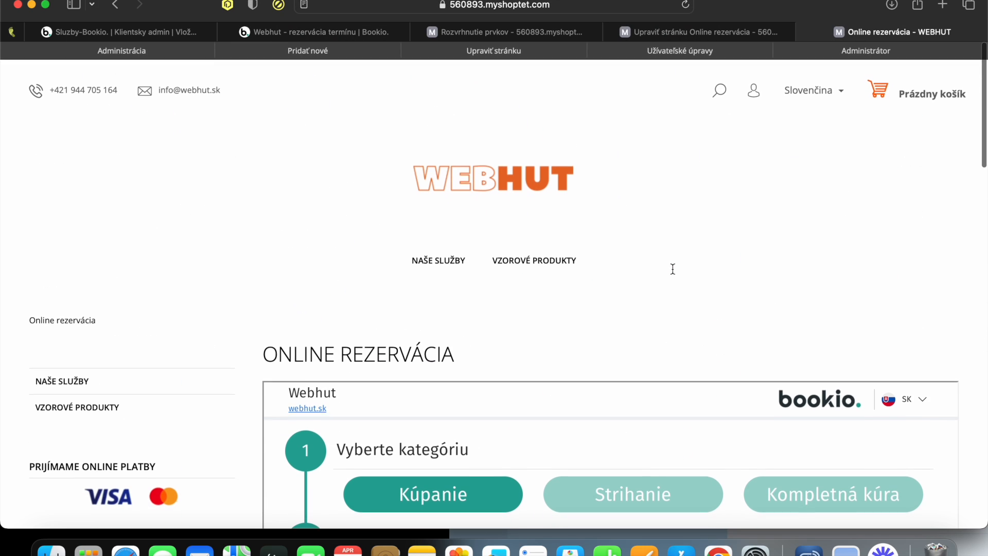
pyautogui.scroll(-5, 579, 276)
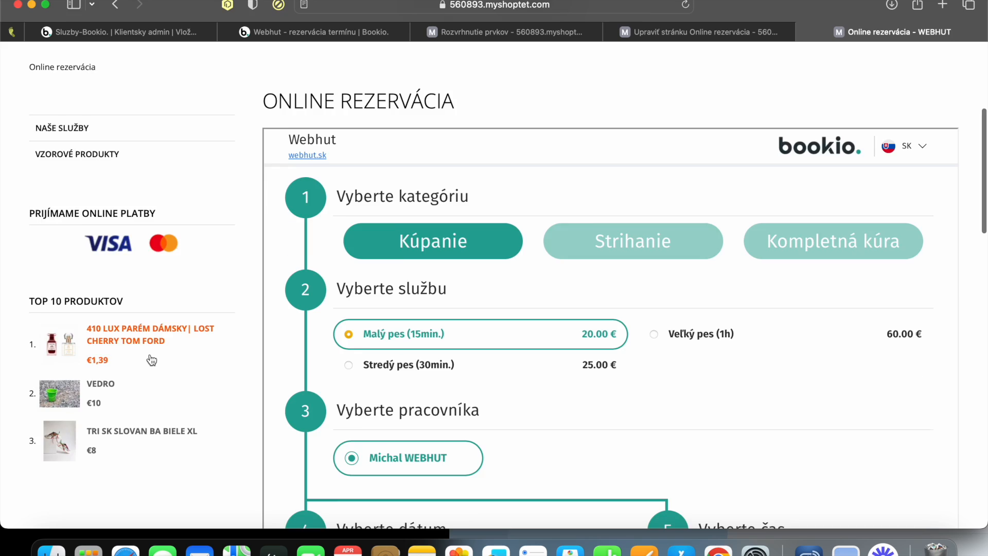
pyautogui.scroll(5, 320, 180)
# Switch the shop to the Classic template in orange, save it and reload the Online rezervácia page
pyautogui.click(652, 33)
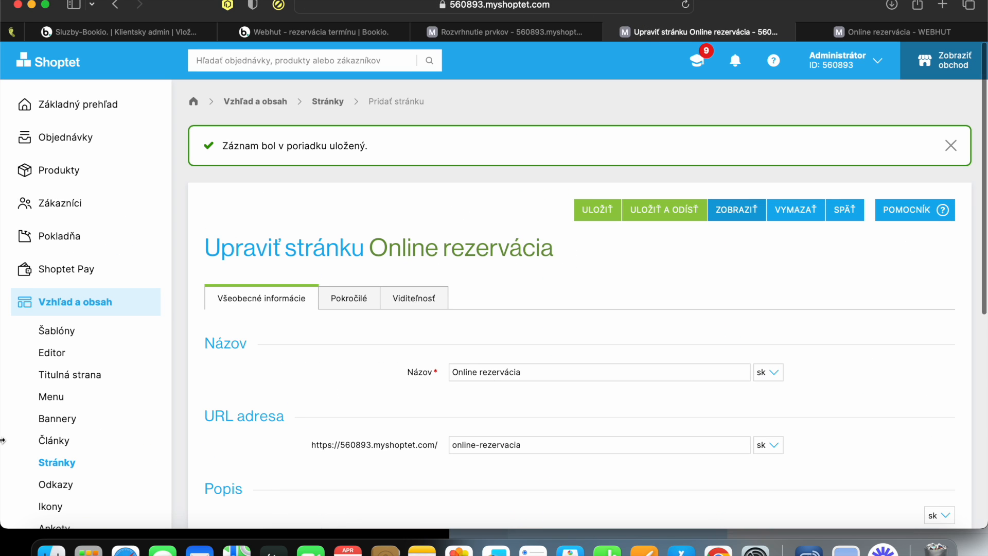
pyautogui.click(121, 351)
pyautogui.click(116, 334)
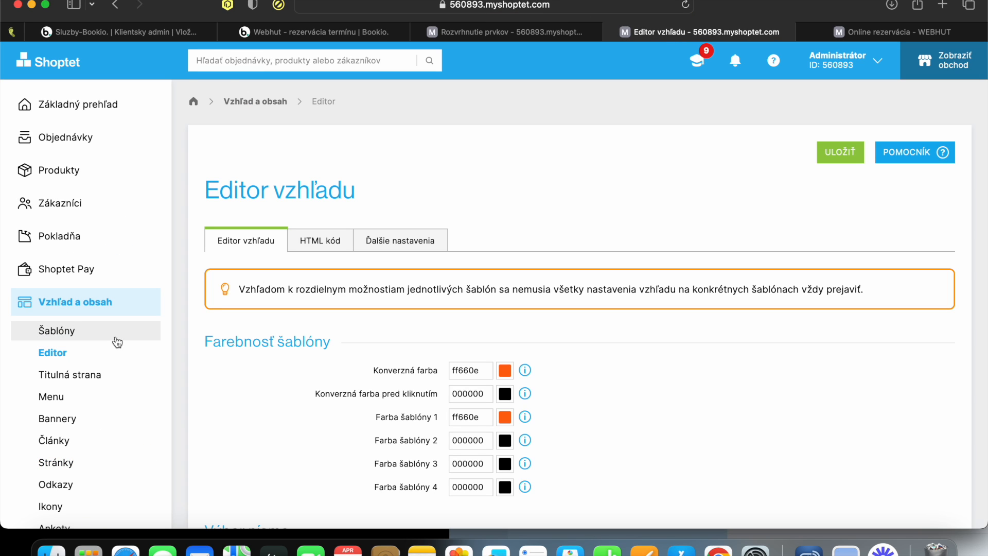
pyautogui.scroll(-6, 481, 332)
pyautogui.scroll(3, 481, 332)
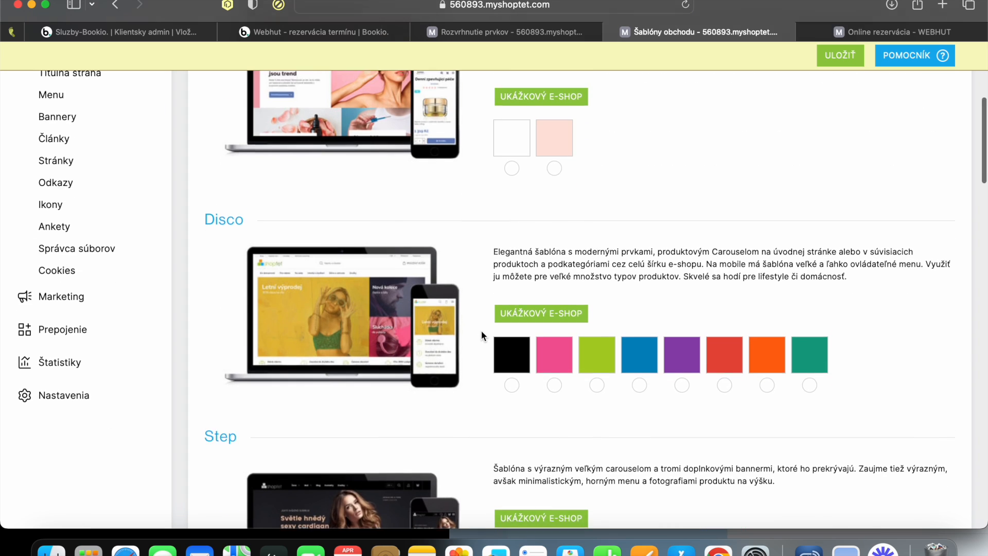
pyautogui.scroll(-10, 481, 332)
pyautogui.scroll(-1, 481, 332)
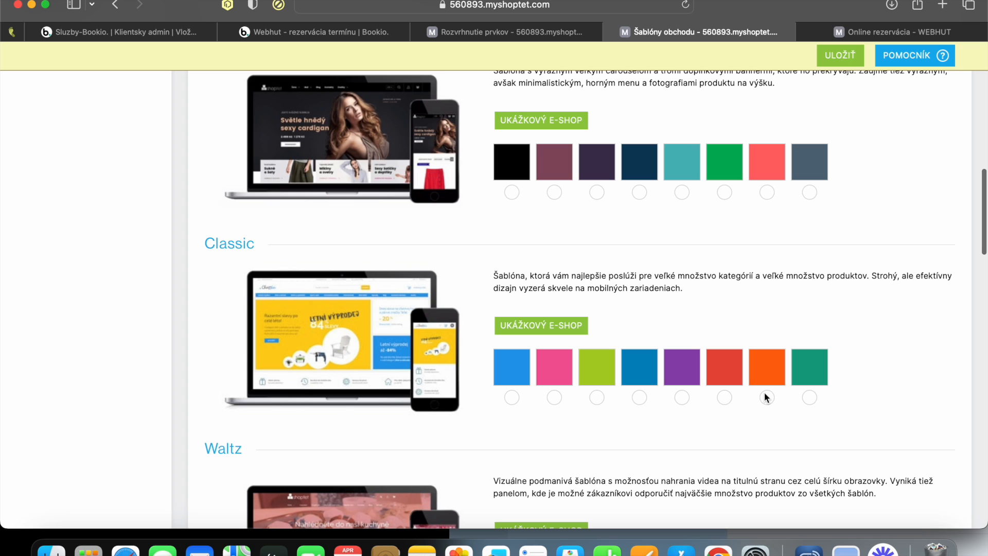
pyautogui.click(840, 55)
pyautogui.click(838, 32)
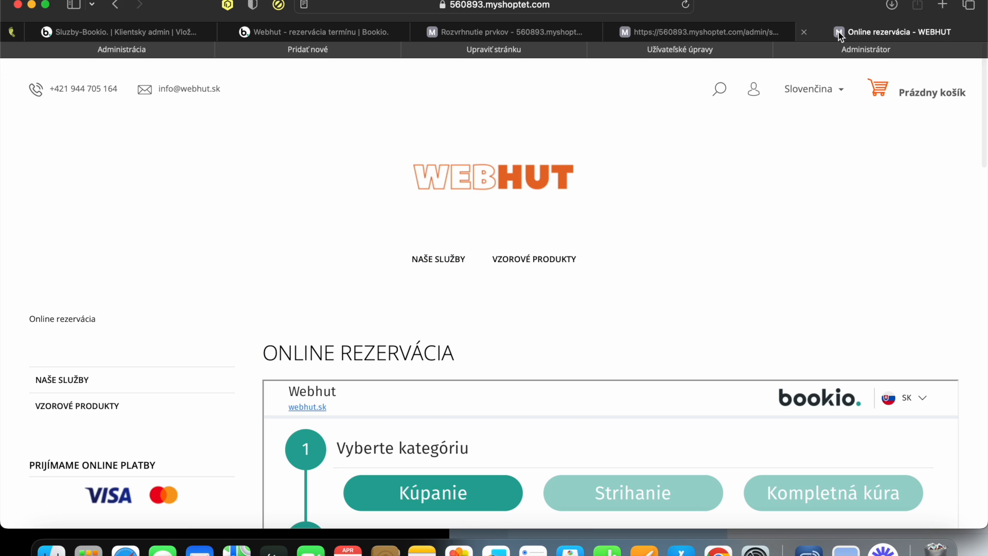
pyautogui.click(680, 5)
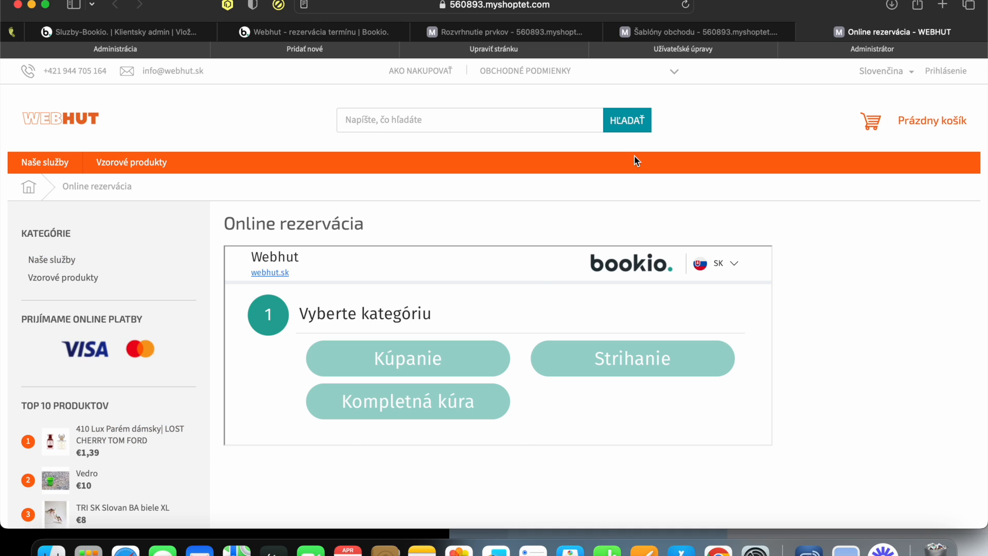
# Replace the Online rezervácia page's source code with the text "Nižšie si môžete spraviť priamo online rezerváciu v našom PET SALÓNE" and save the page
pyautogui.moveTo(691, 40)
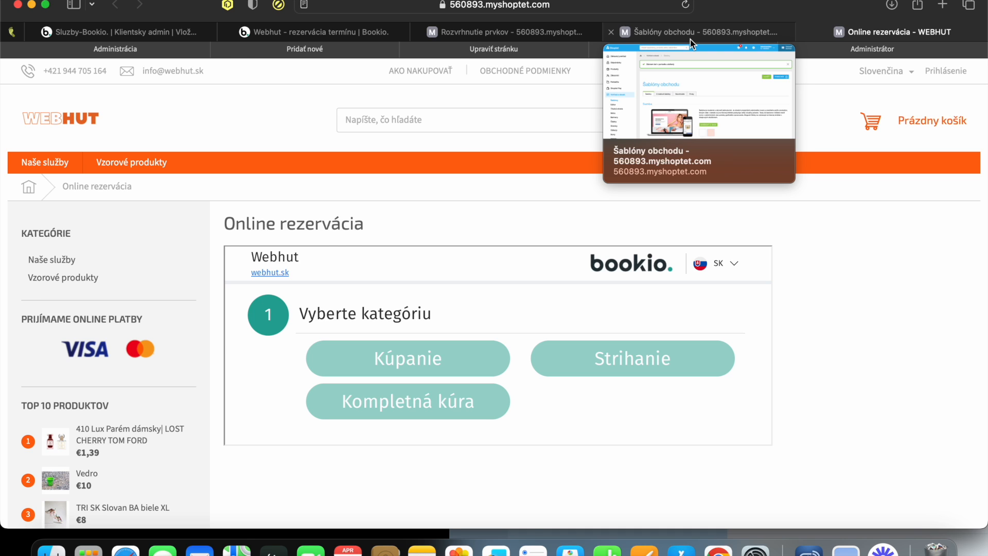
pyautogui.click(690, 39)
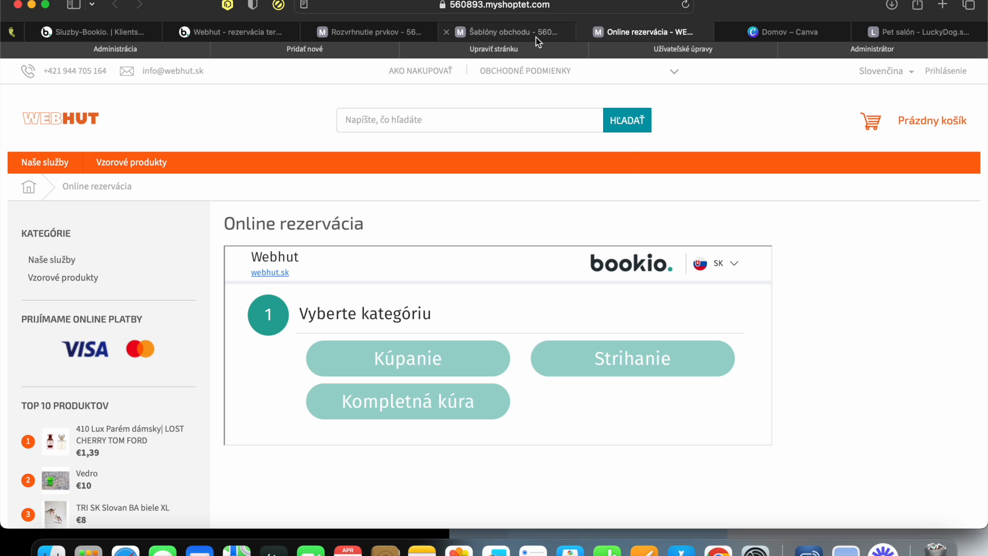
pyautogui.moveTo(536, 41)
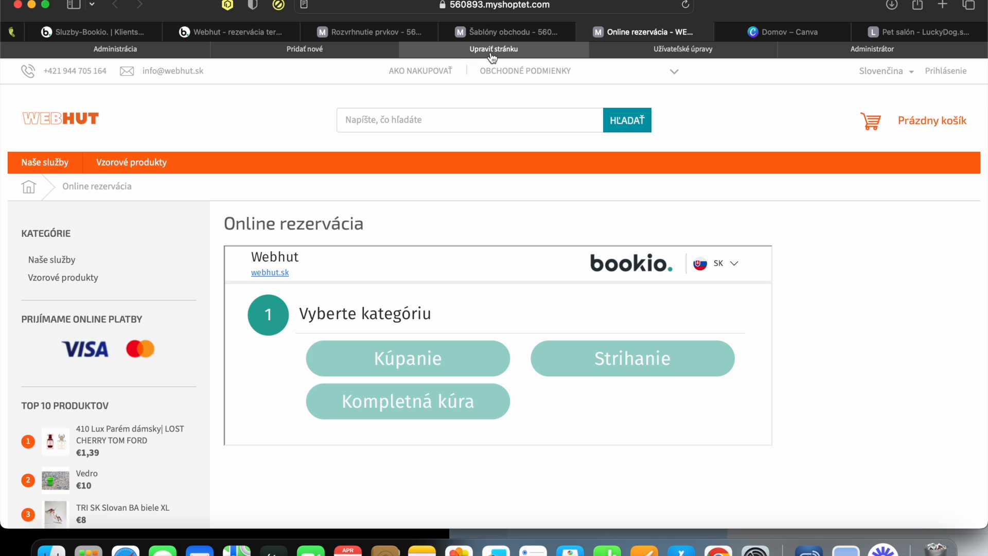
pyautogui.click(493, 51)
pyautogui.scroll(-4, 483, 351)
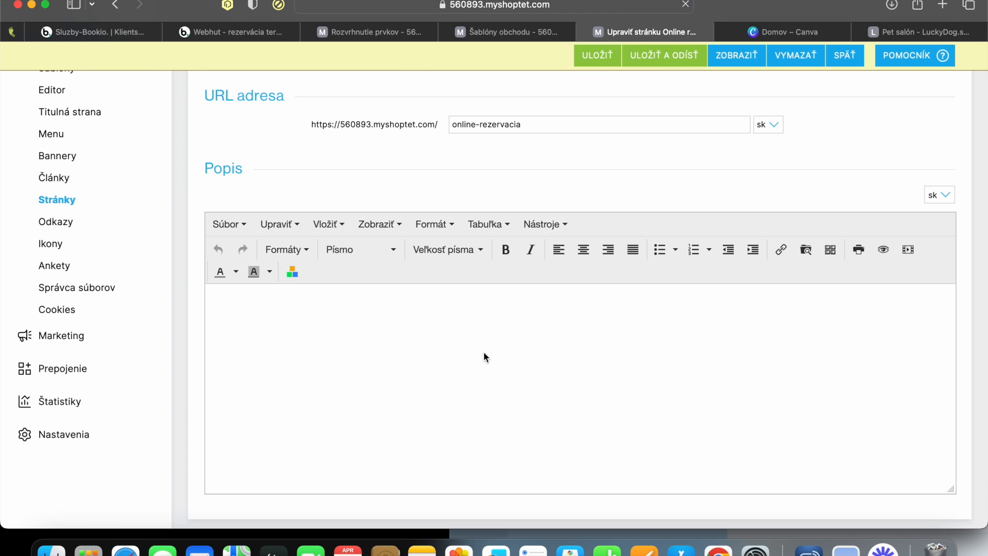
pyautogui.click(546, 224)
pyautogui.click(553, 246)
pyautogui.press('super+a')
pyautogui.press('BackSpace')
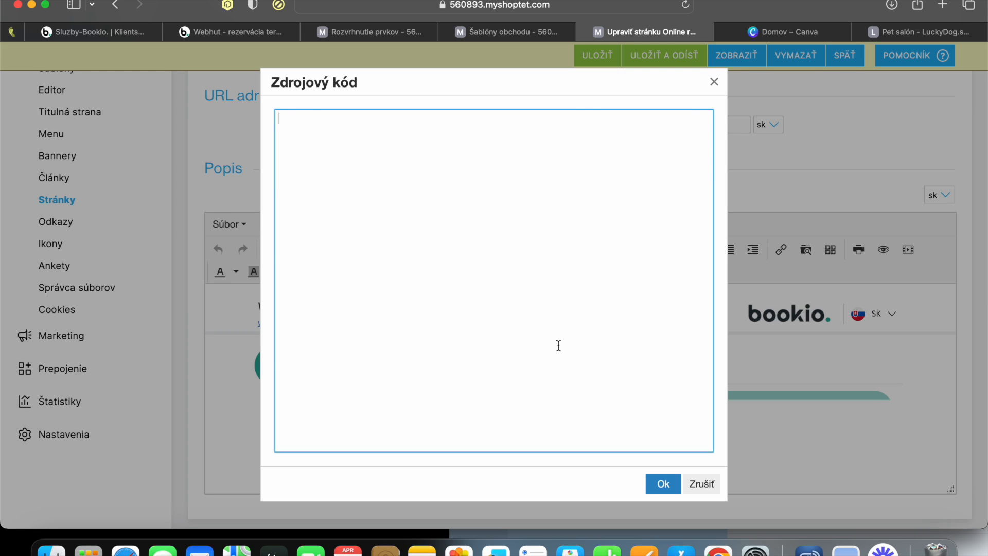
pyautogui.write('Nižšie si môžete spraviť priamo online rezerváciu v salóne PET SALÓN!')
pyautogui.click(662, 483)
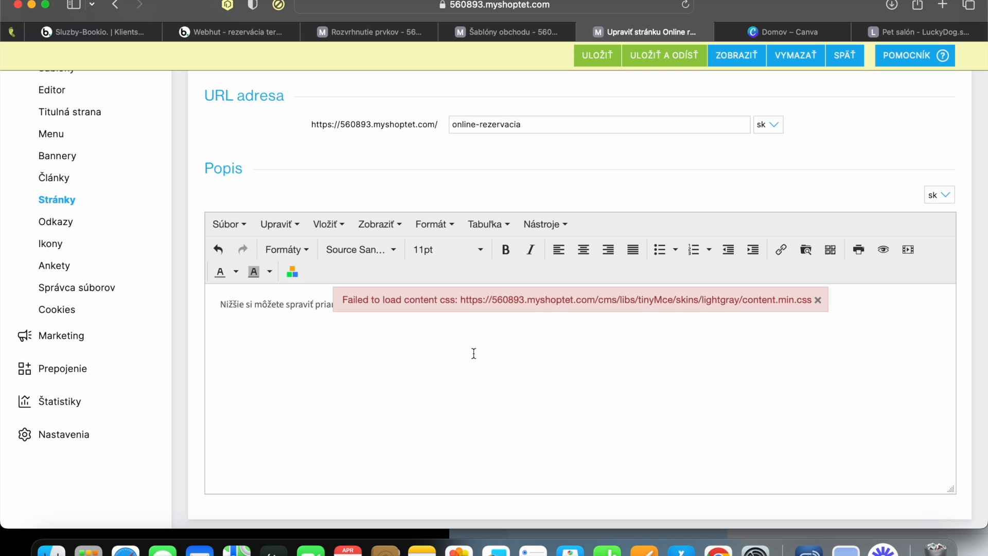
pyautogui.click(597, 56)
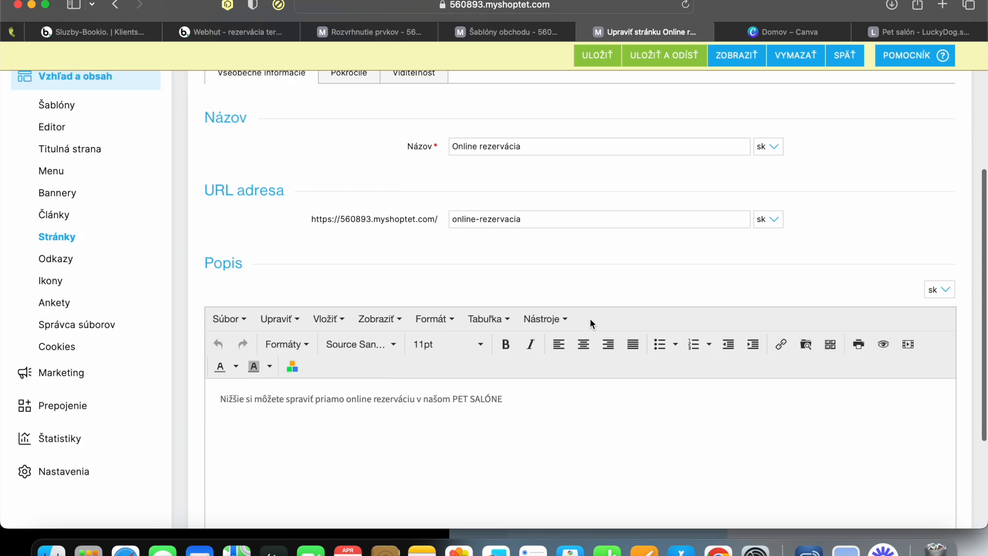
# Upload the green ONLINE REZERVÁCIA button image from the Stiahnuté folder and insert it below the description text
pyautogui.scroll(-2, 590, 319)
pyautogui.click(551, 333)
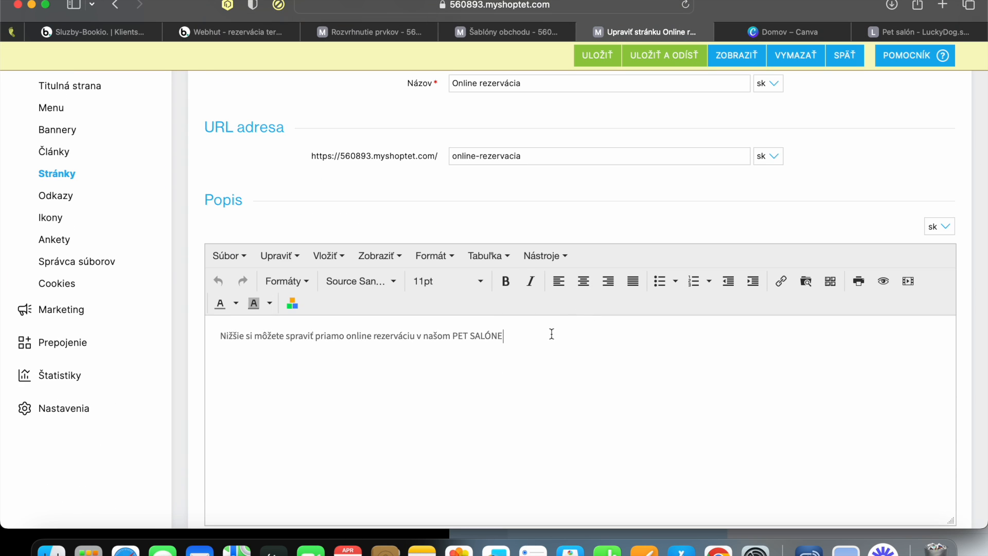
pyautogui.click(807, 281)
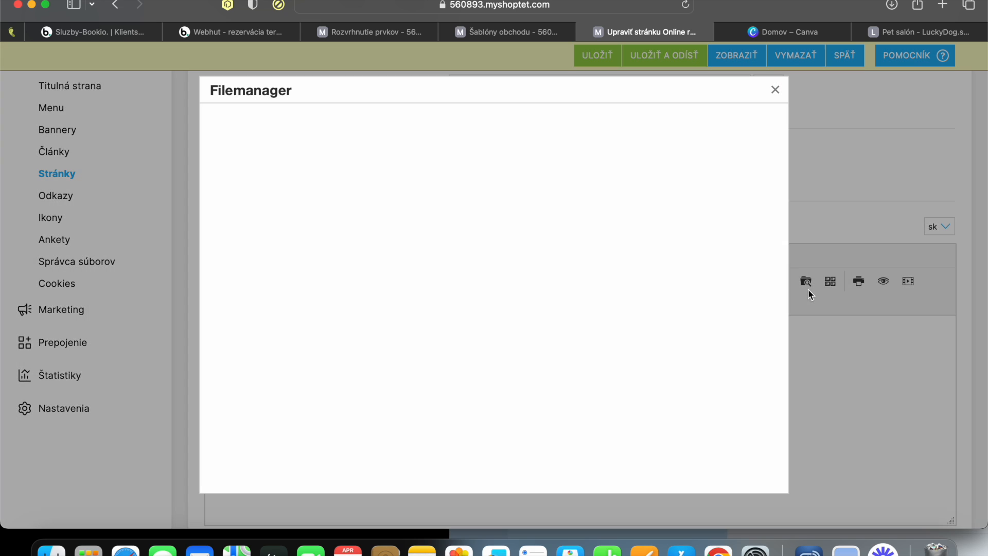
pyautogui.click(224, 121)
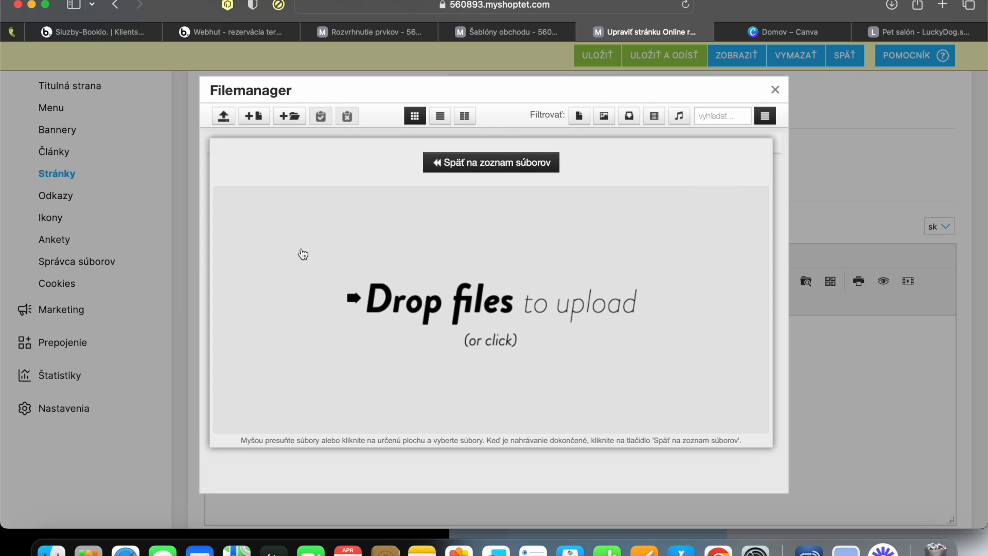
pyautogui.click(303, 256)
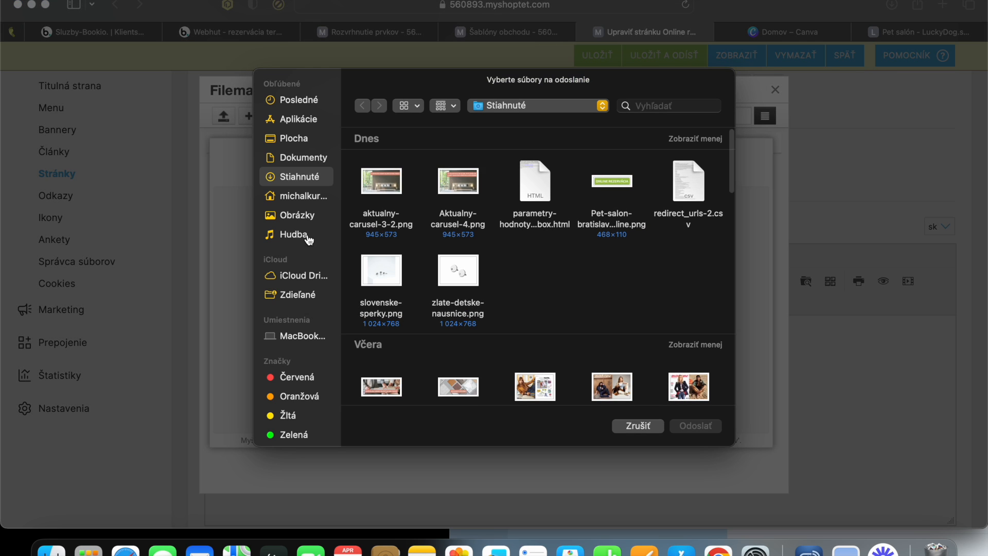
pyautogui.doubleClick(614, 180)
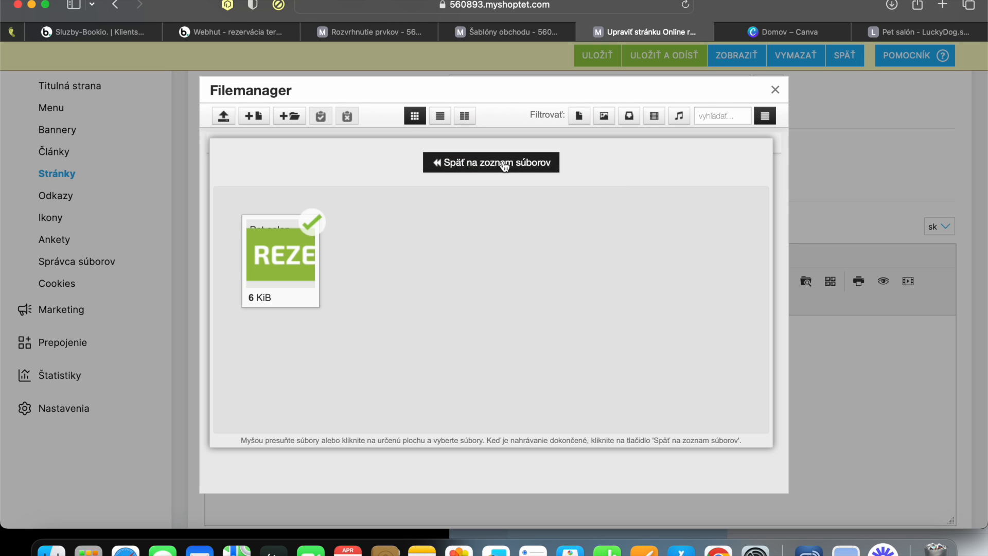
pyautogui.click(505, 166)
pyautogui.click(334, 202)
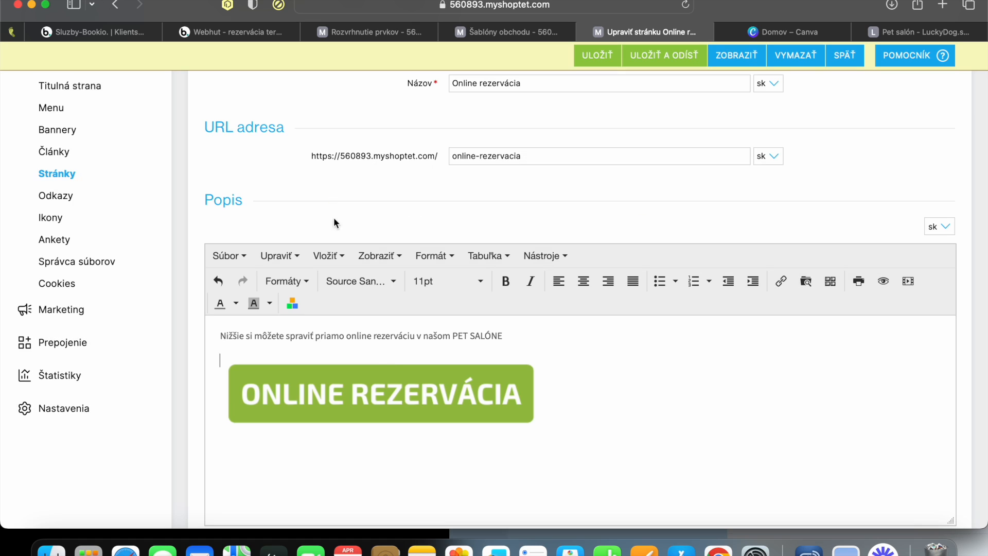
# Centre the description text and the ONLINE REZERVÁCIA button image on the Online rezervácia page
pyautogui.click(409, 377)
pyautogui.press('super+a')
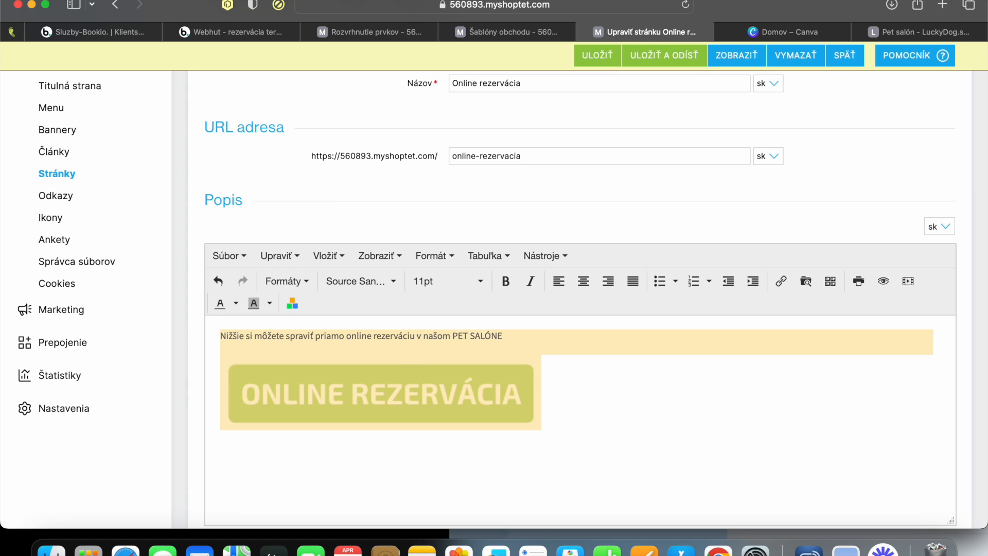
pyautogui.click(584, 281)
# Copy the web address of the Bookio reservation form and return to editing the Online rezervácia page
pyautogui.click(507, 32)
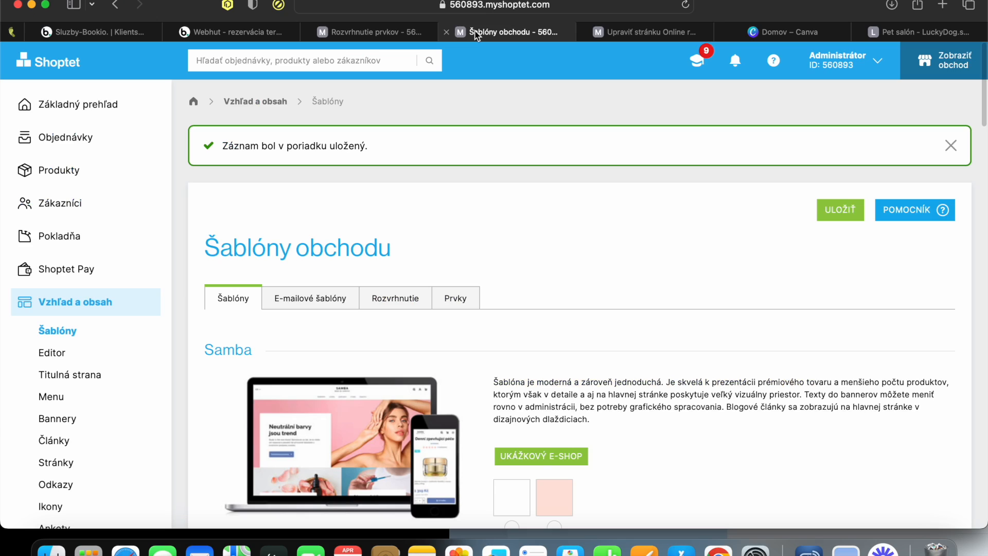
pyautogui.click(241, 31)
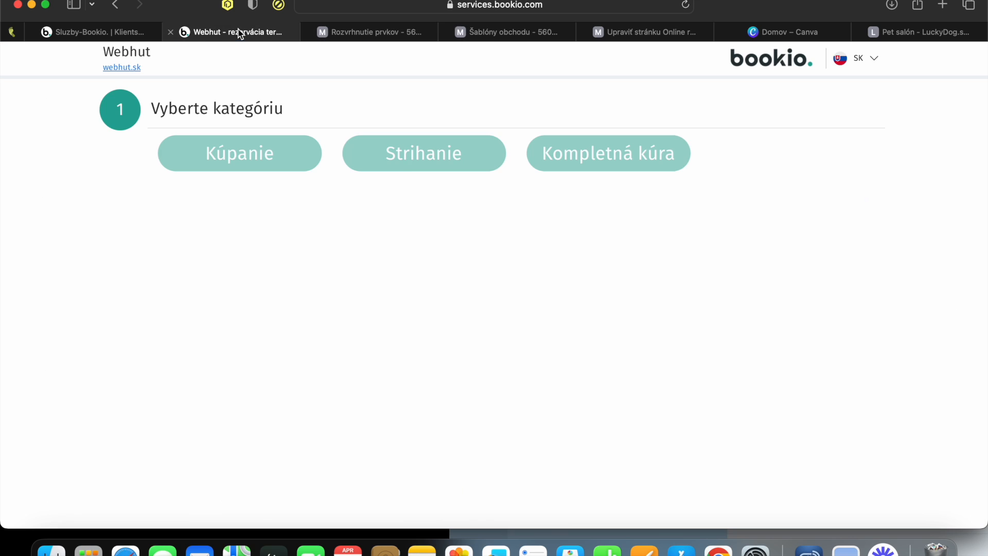
pyautogui.click(387, 5)
pyautogui.press('super+c')
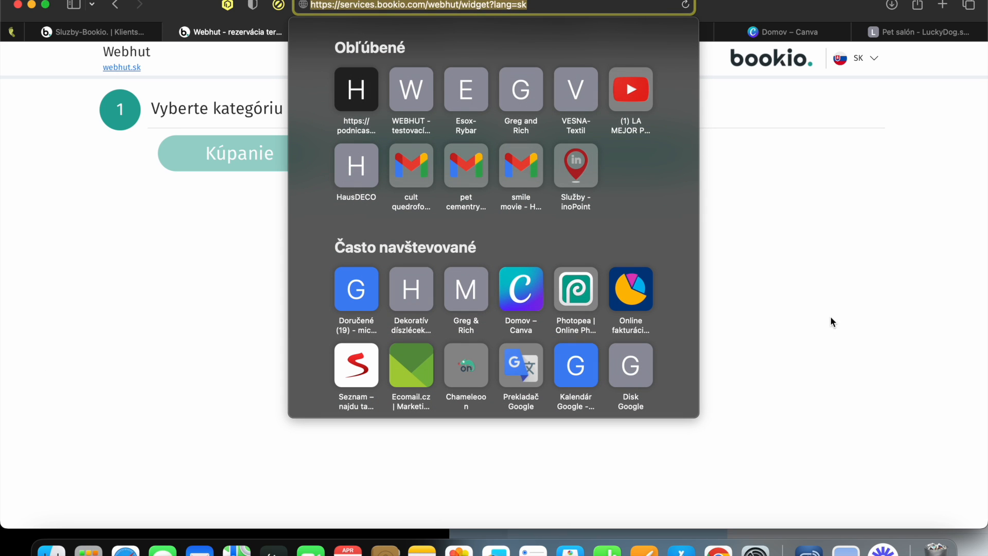
pyautogui.click(832, 317)
pyautogui.click(664, 36)
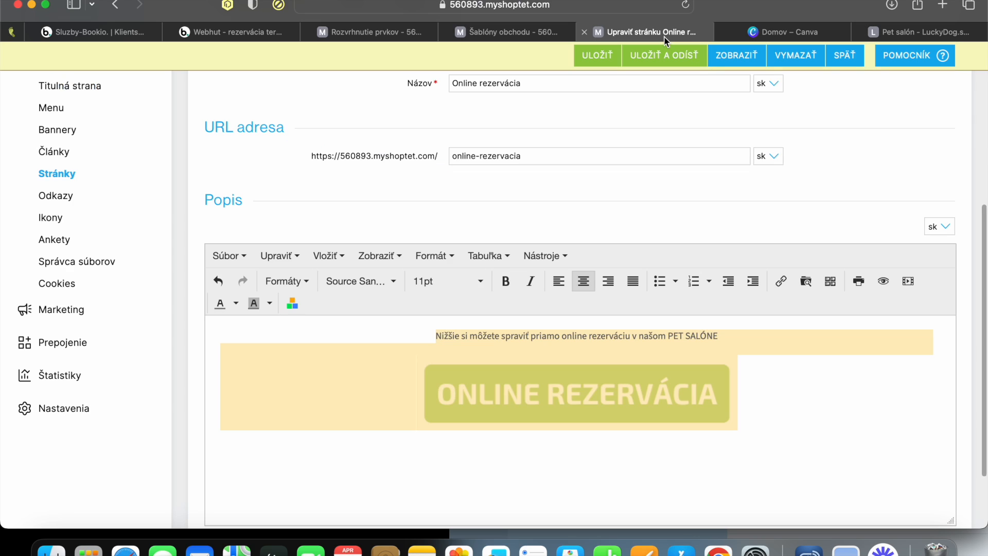
# Link the ONLINE REZERVÁCIA image to the copied Bookio form address with target Nové okno and save the page
pyautogui.click(558, 409)
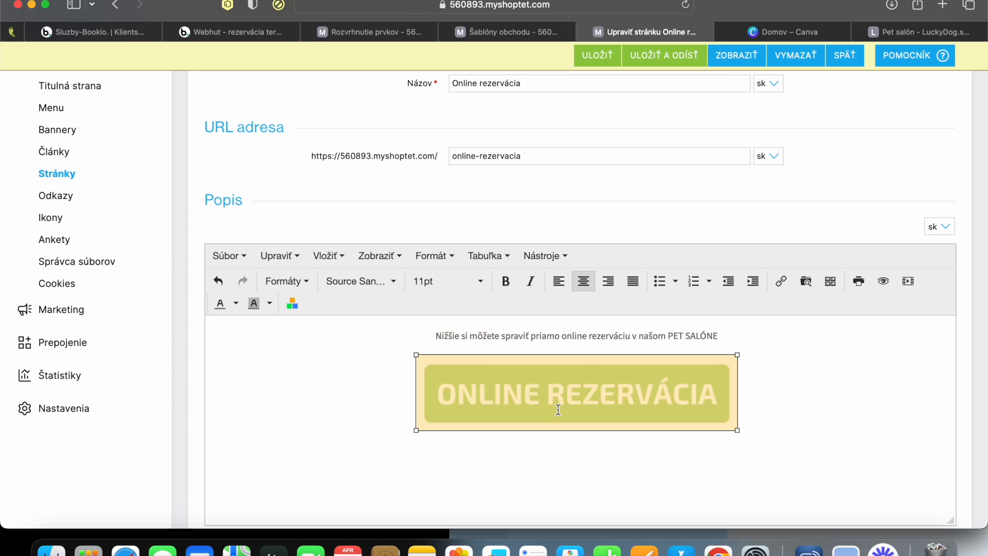
pyautogui.click(781, 281)
pyautogui.press('super+v')
pyautogui.click(593, 309)
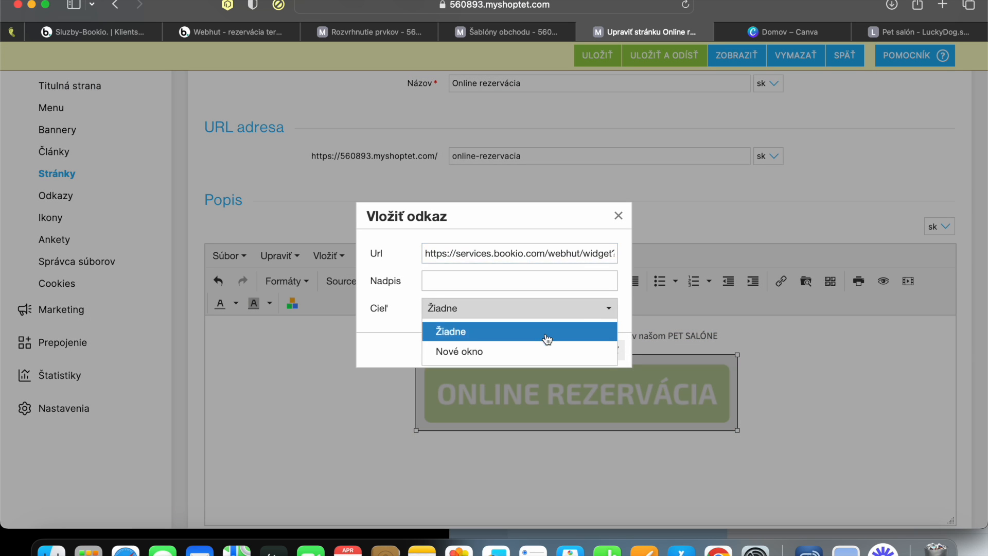
pyautogui.click(535, 351)
pyautogui.click(566, 350)
pyautogui.click(591, 64)
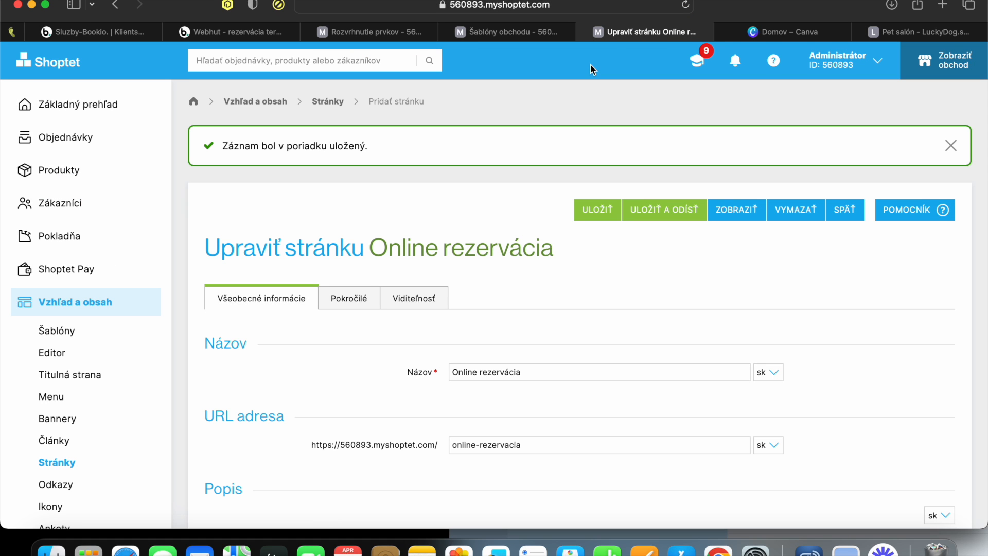
# Display the page in the shop, test the ONLINE REZERVÁCIA button link and close both test pages
pyautogui.click(736, 215)
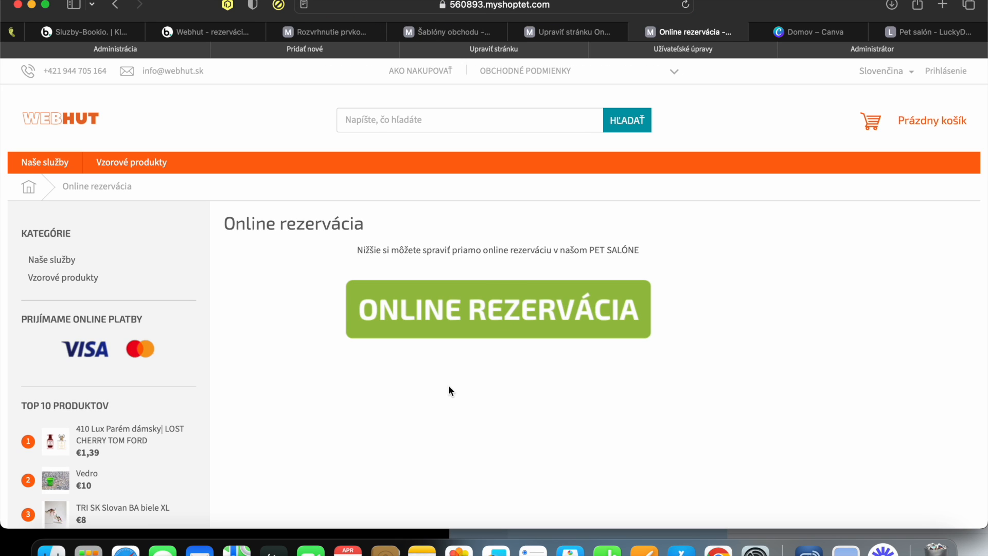
pyautogui.click(461, 327)
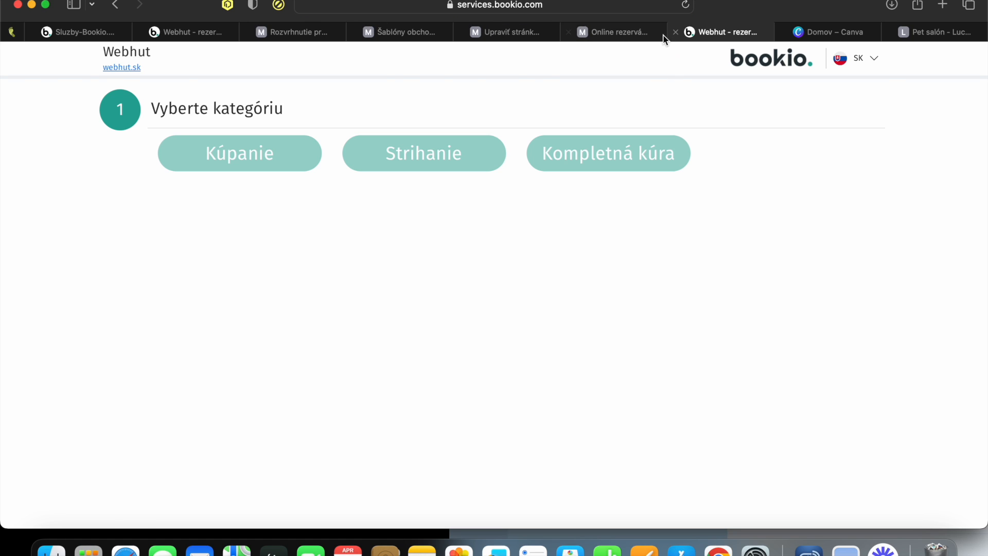
pyautogui.click(650, 33)
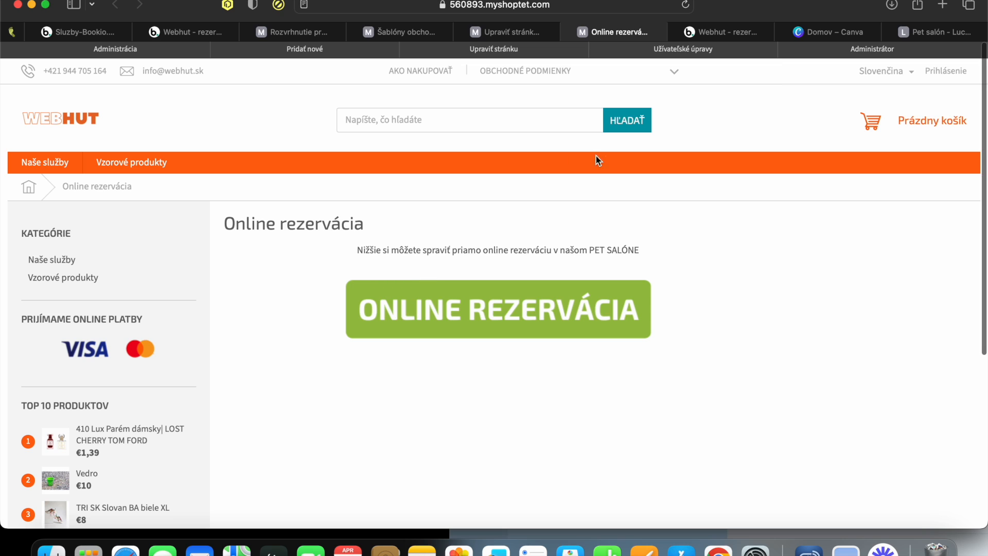
pyautogui.click(718, 35)
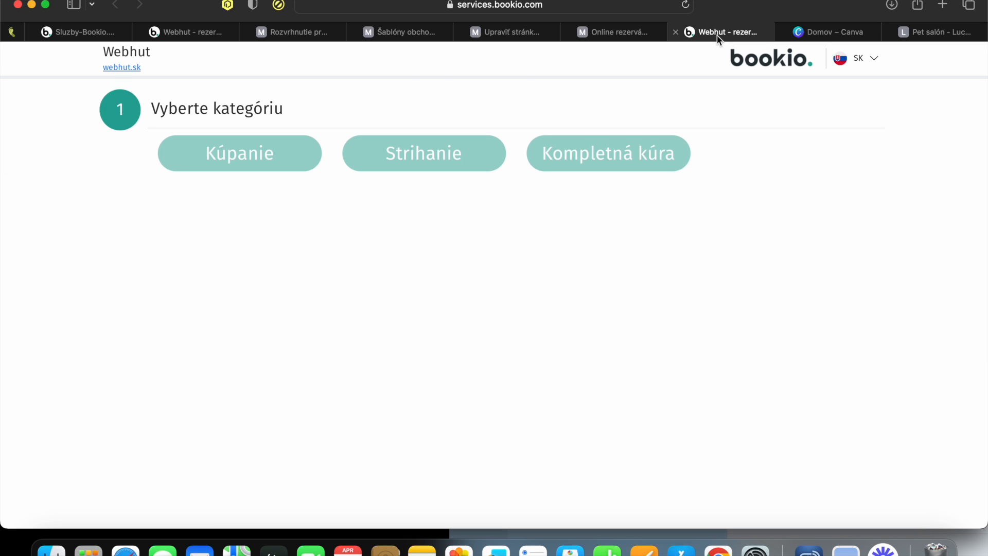
pyautogui.click(677, 33)
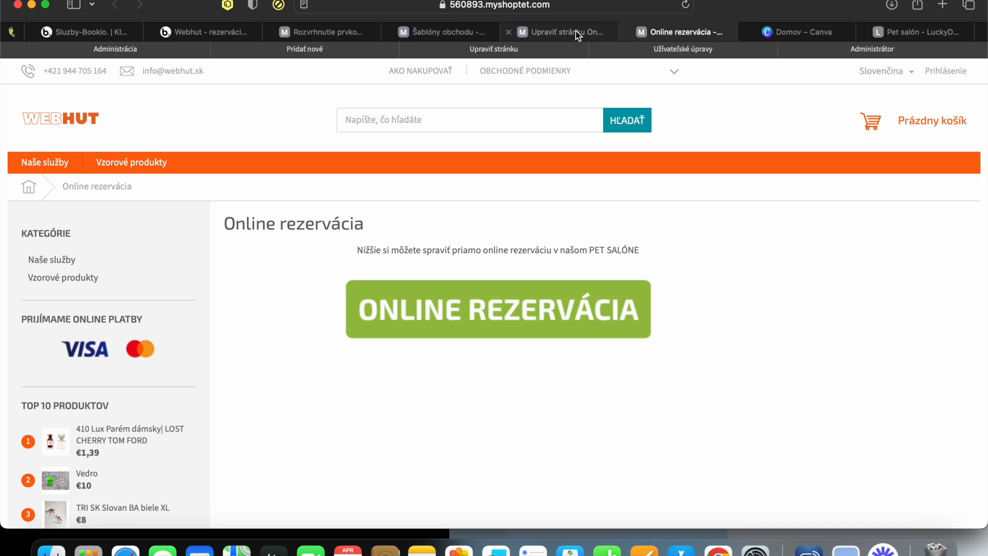
pyautogui.click(641, 33)
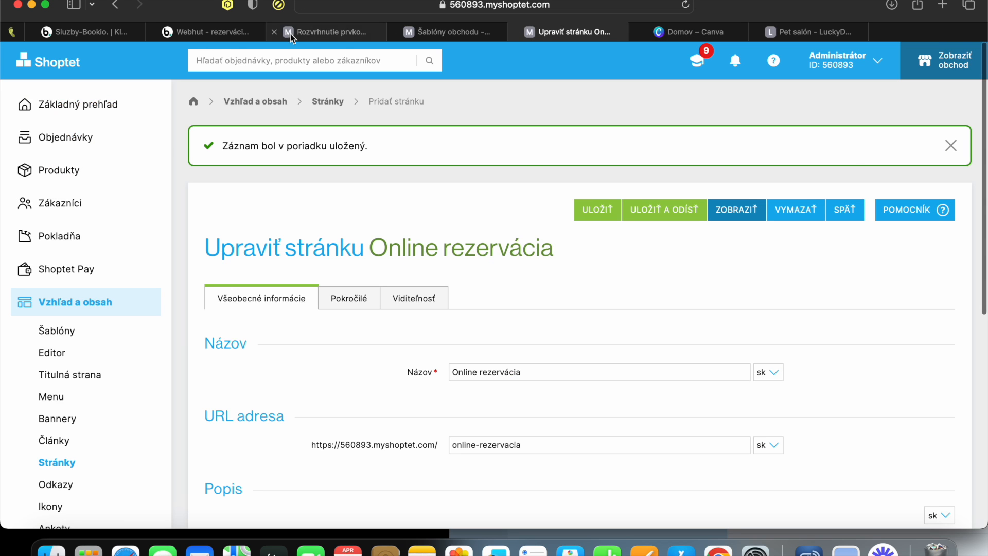
# Examine Bookio's web embedding options for composing a reservation form link and adding reservations to a Google profile
pyautogui.click(211, 32)
pyautogui.click(103, 31)
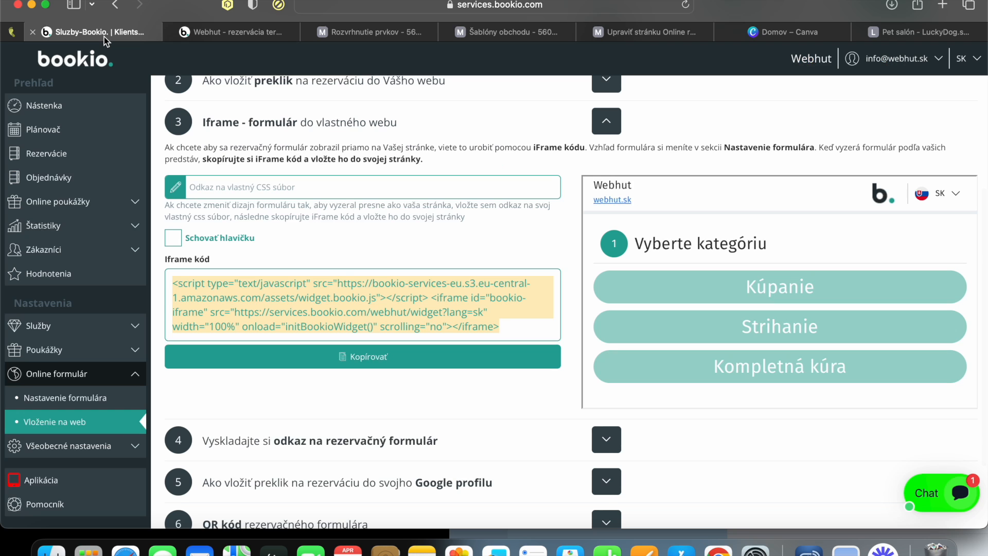
pyautogui.scroll(-4, 263, 336)
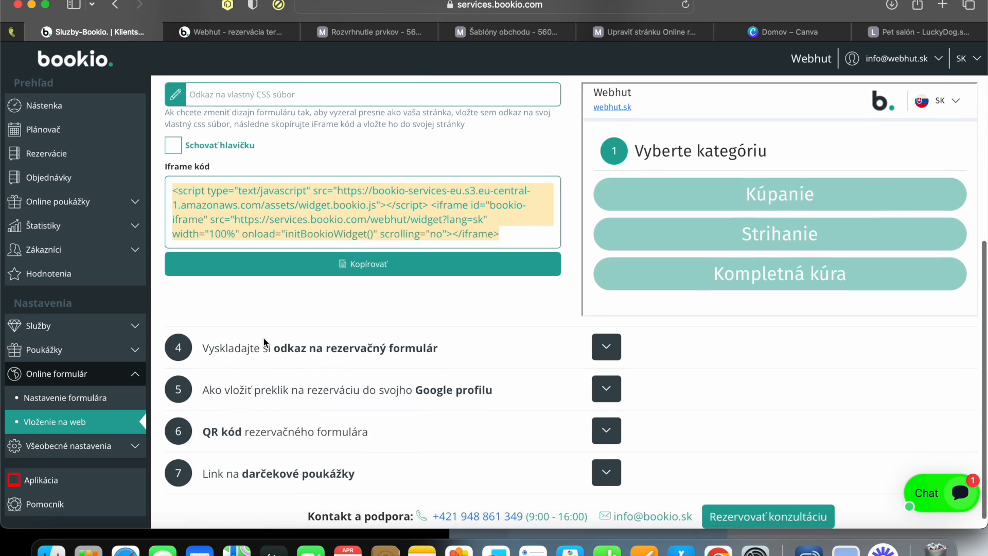
pyautogui.click(607, 332)
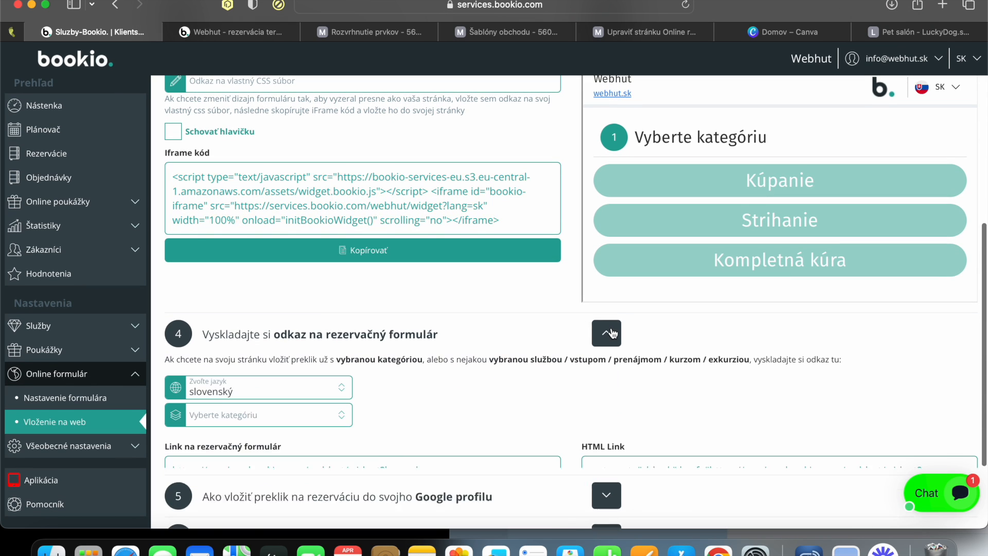
pyautogui.scroll(-5, 612, 332)
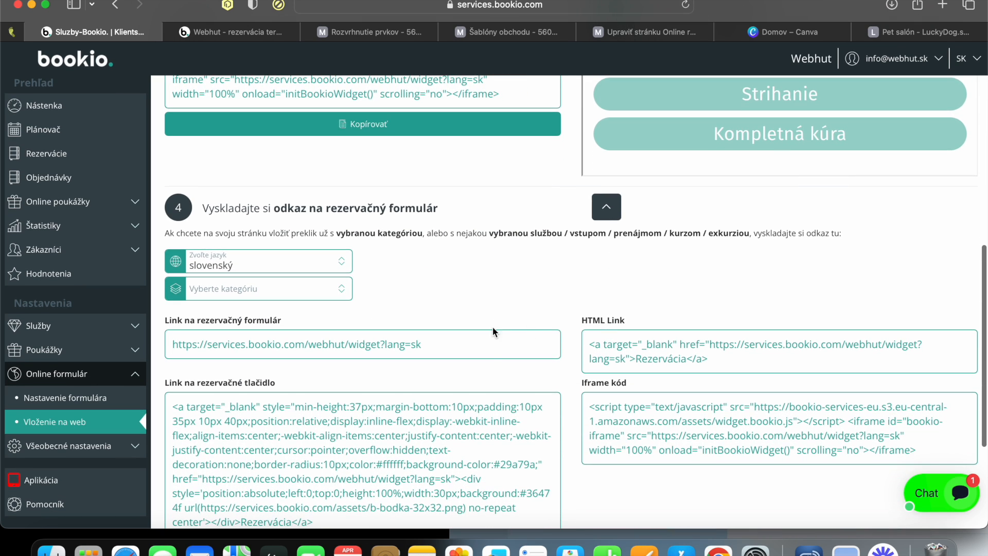
pyautogui.scroll(-4, 499, 331)
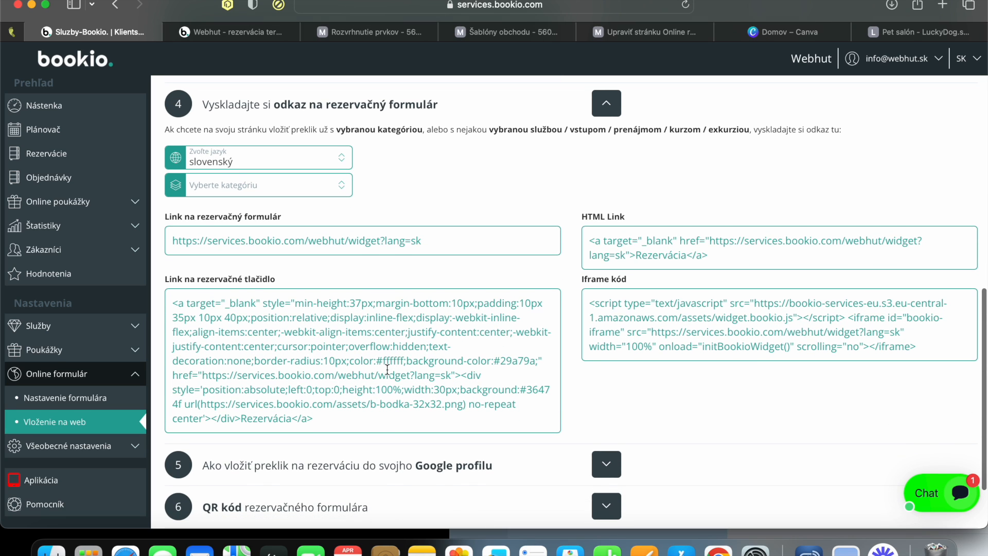
pyautogui.scroll(-2, 387, 369)
pyautogui.scroll(-1, 401, 309)
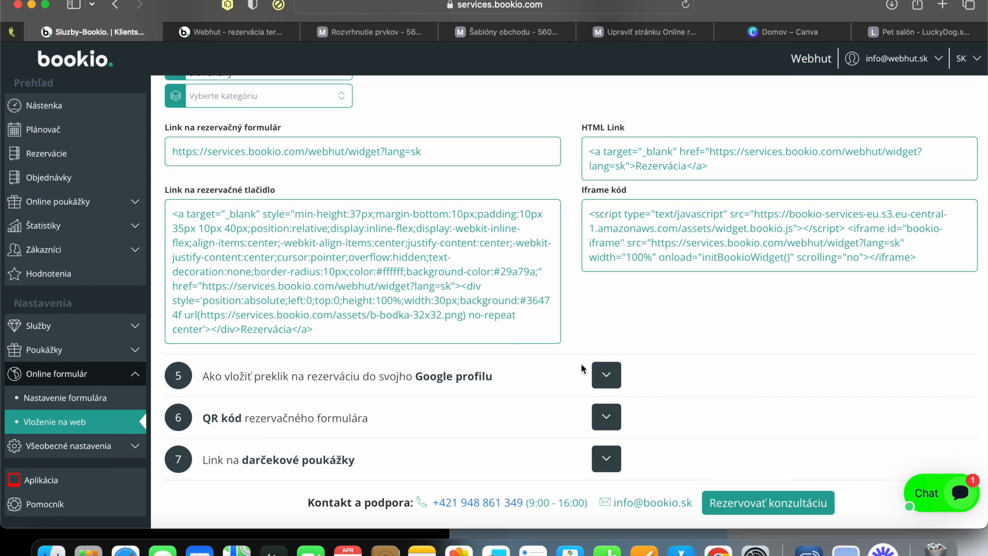
pyautogui.click(606, 375)
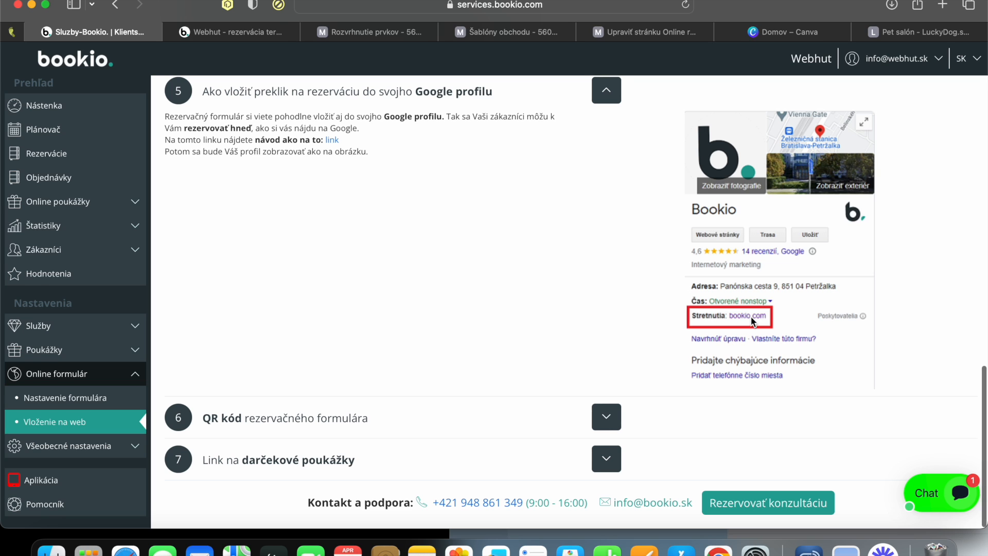
pyautogui.scroll(20, 606, 464)
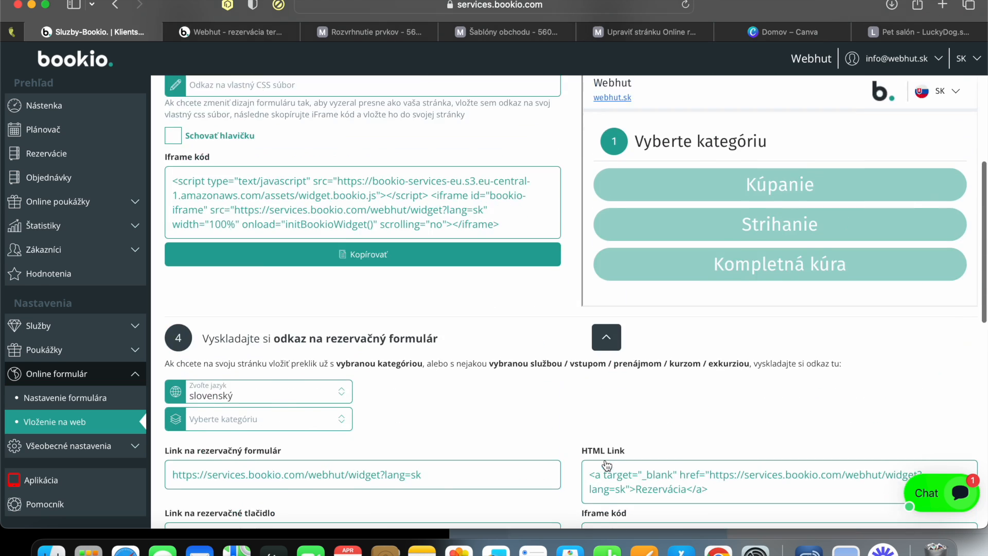
pyautogui.scroll(1, 607, 465)
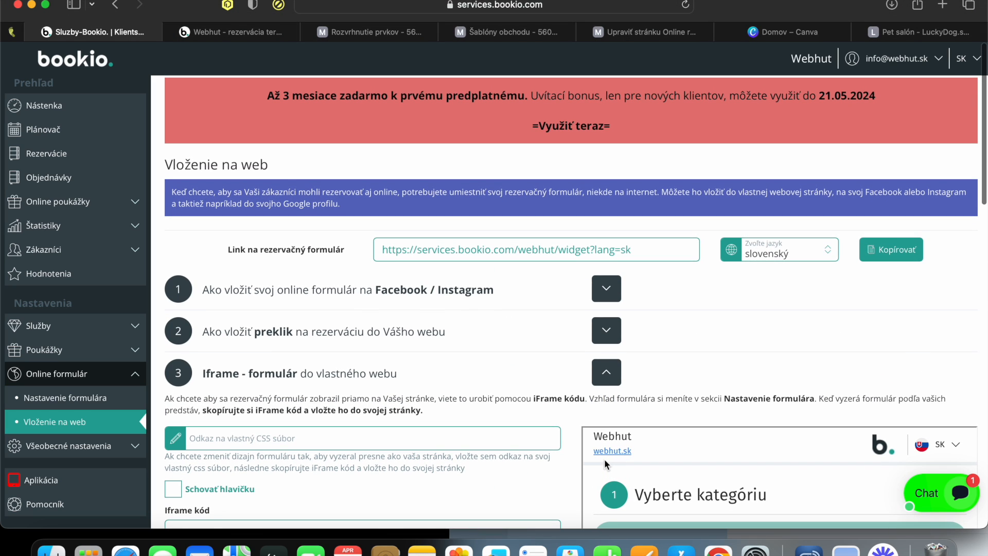
# Expand the website click-through instructions and examine the HTML code of the Rezervačný odkaz text link
pyautogui.click(609, 335)
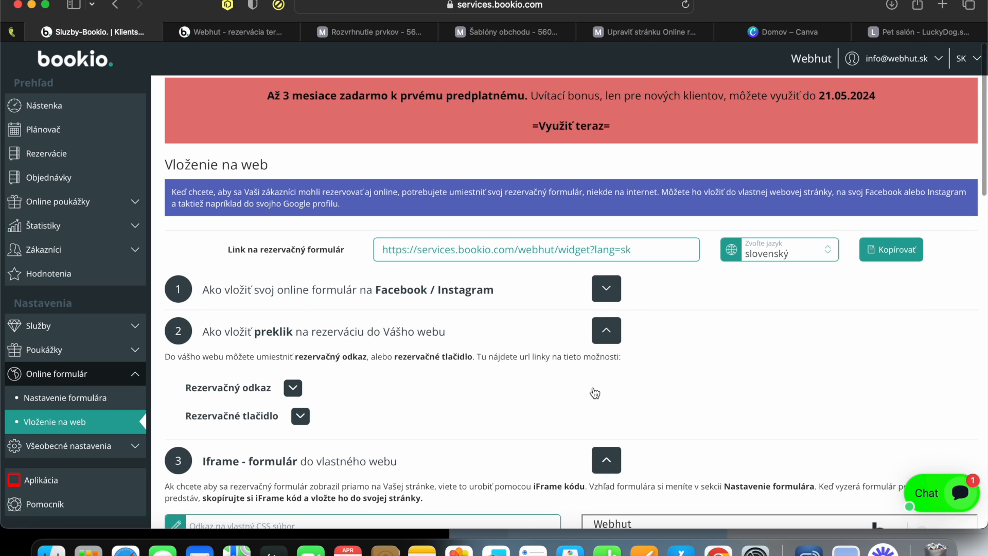
pyautogui.scroll(-2, 595, 393)
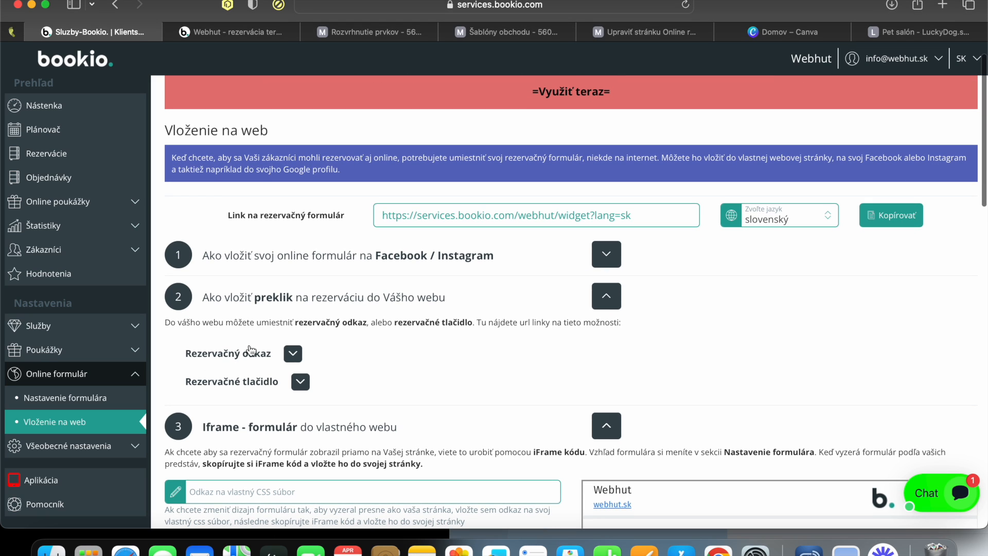
pyautogui.click(297, 354)
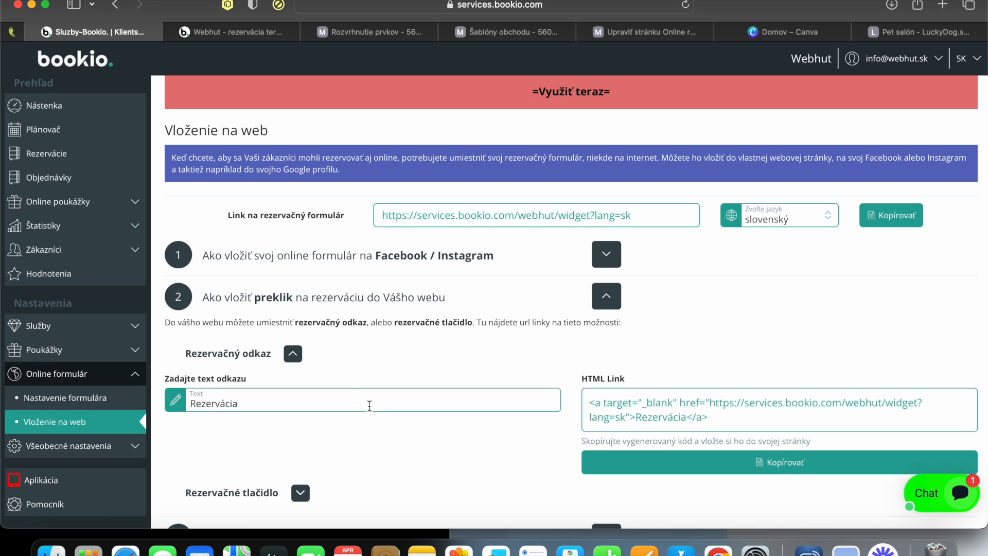
pyautogui.scroll(-3, 369, 405)
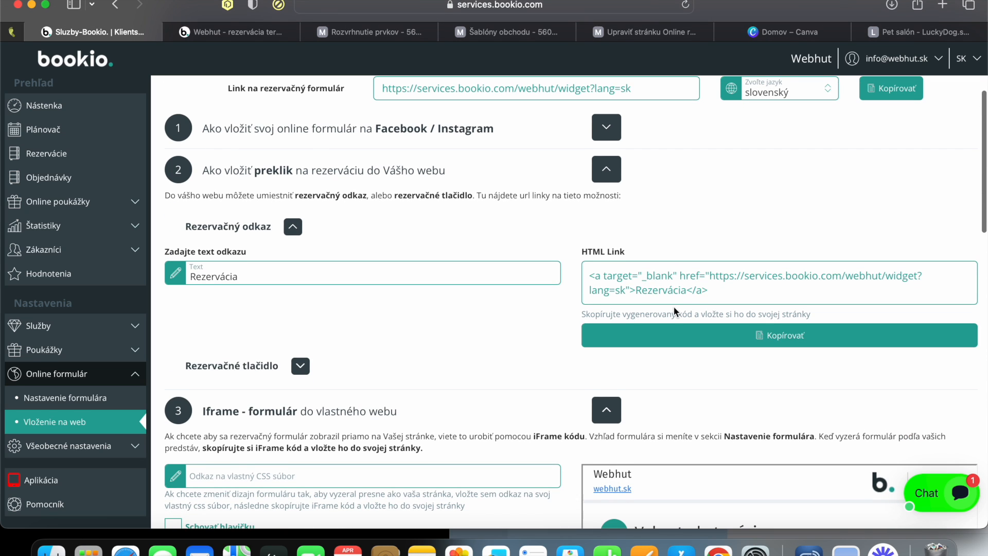
pyautogui.scroll(-3, 675, 308)
pyautogui.scroll(-3, 674, 308)
pyautogui.scroll(3, 674, 308)
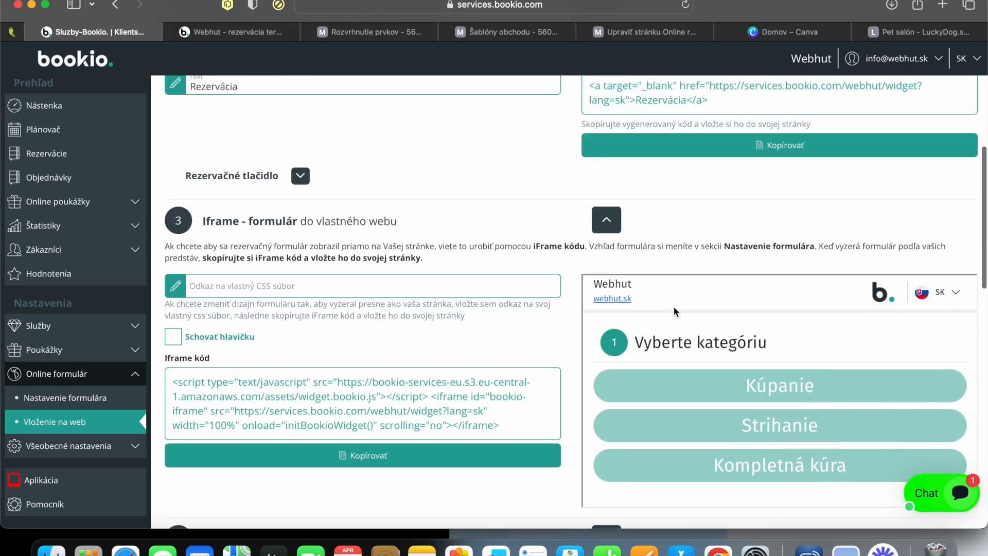
pyautogui.scroll(1, 693, 248)
pyautogui.click(690, 247)
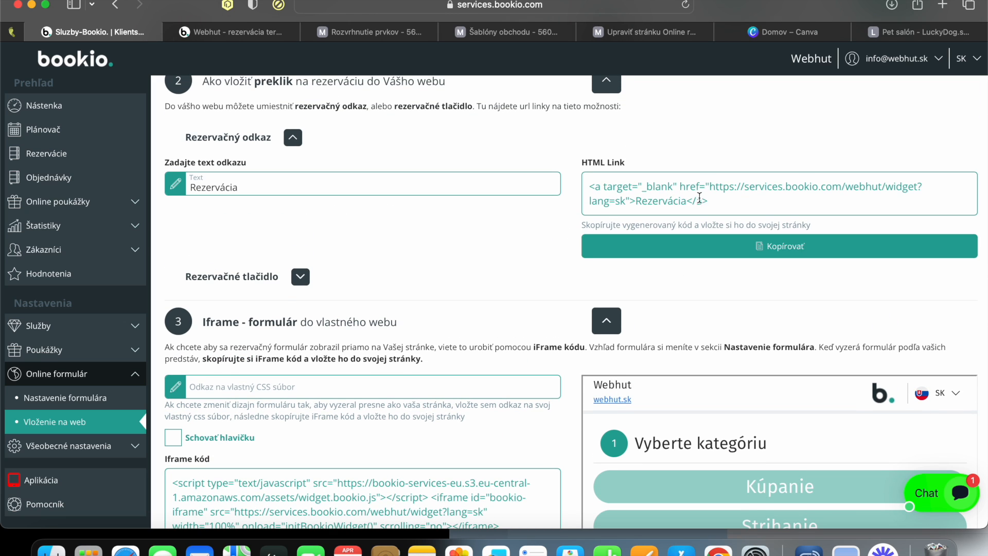
pyautogui.scroll(2, 698, 200)
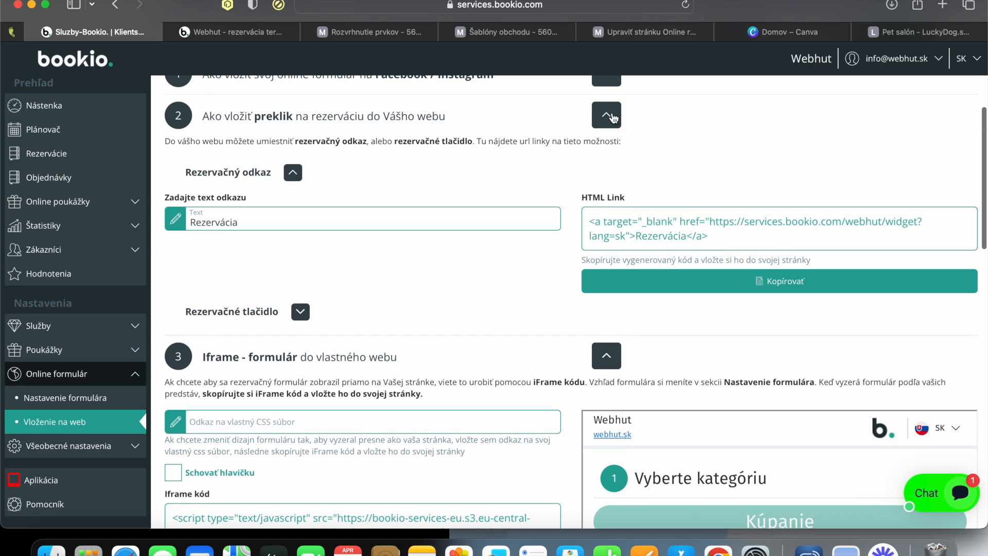
# Collapse the Iframe form instructions and expand the Rezervačné tlačidlo settings in the website click-through section
pyautogui.click(610, 117)
pyautogui.scroll(5, 597, 178)
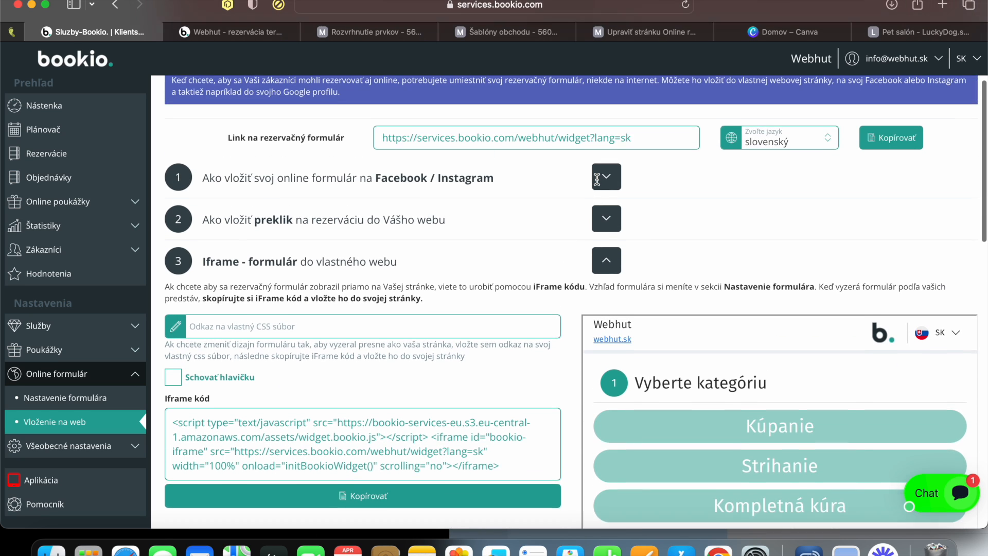
pyautogui.click(609, 280)
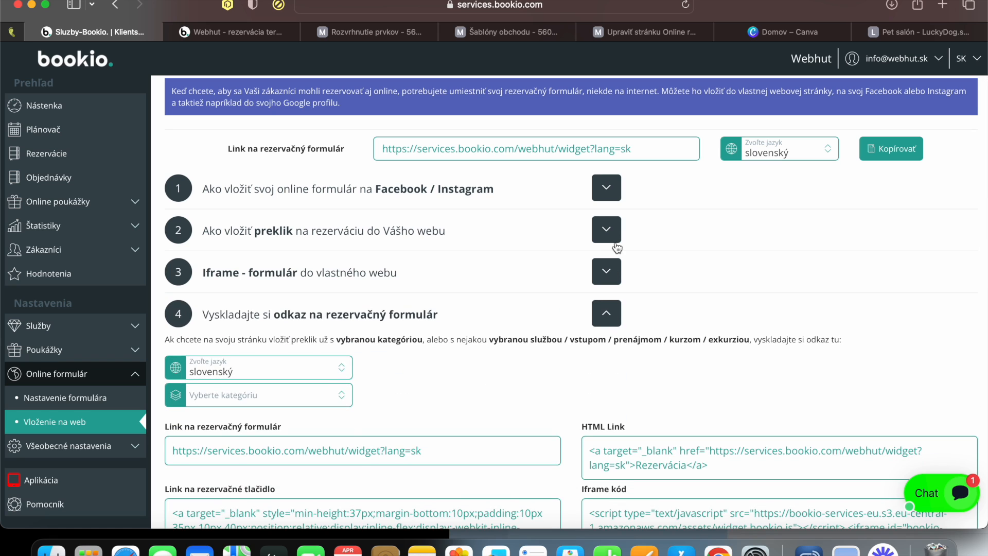
pyautogui.click(607, 229)
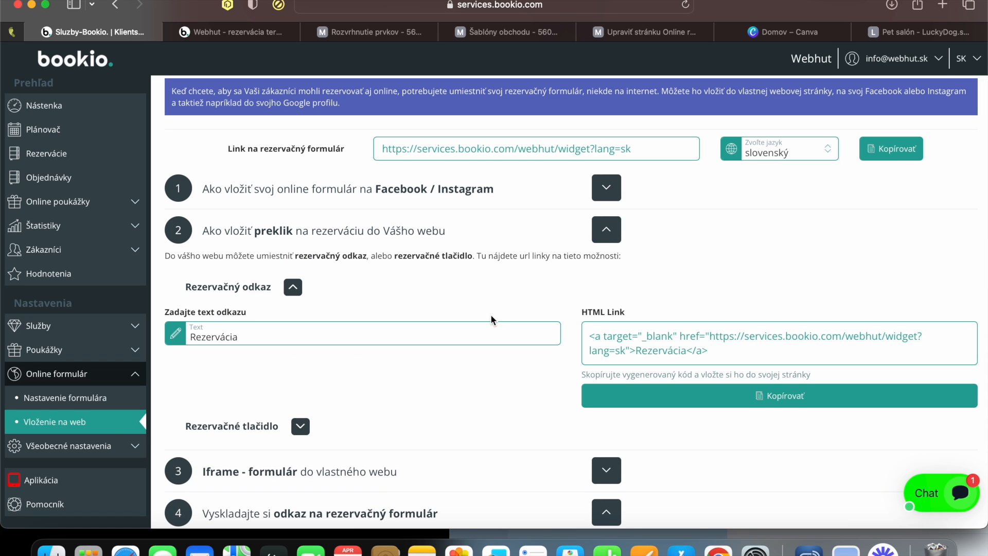
pyautogui.click(301, 426)
# Copy the generated HTML code of the rounded Rezervácia reservation button
pyautogui.scroll(-3, 461, 371)
pyautogui.scroll(-3, 461, 367)
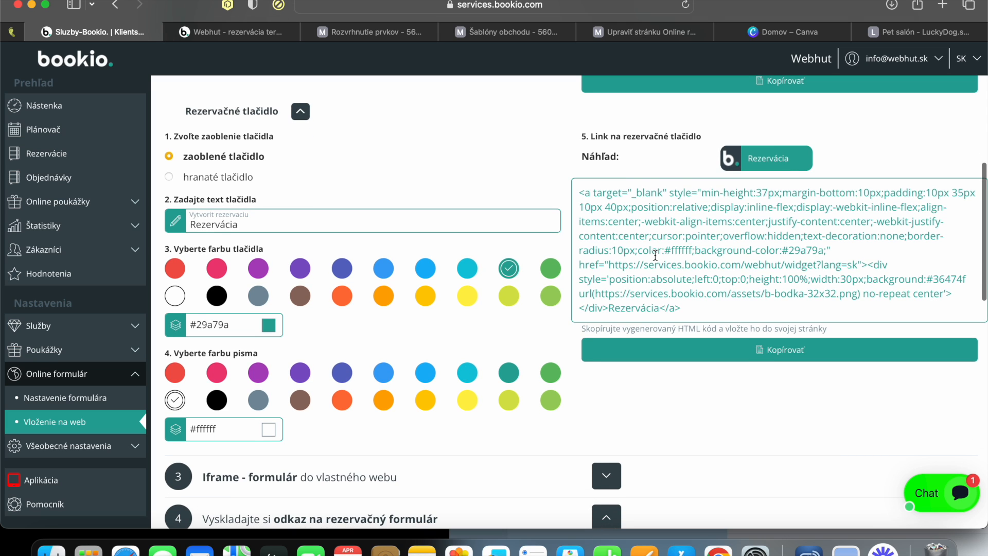
pyautogui.press('super+a')
pyautogui.click(688, 262)
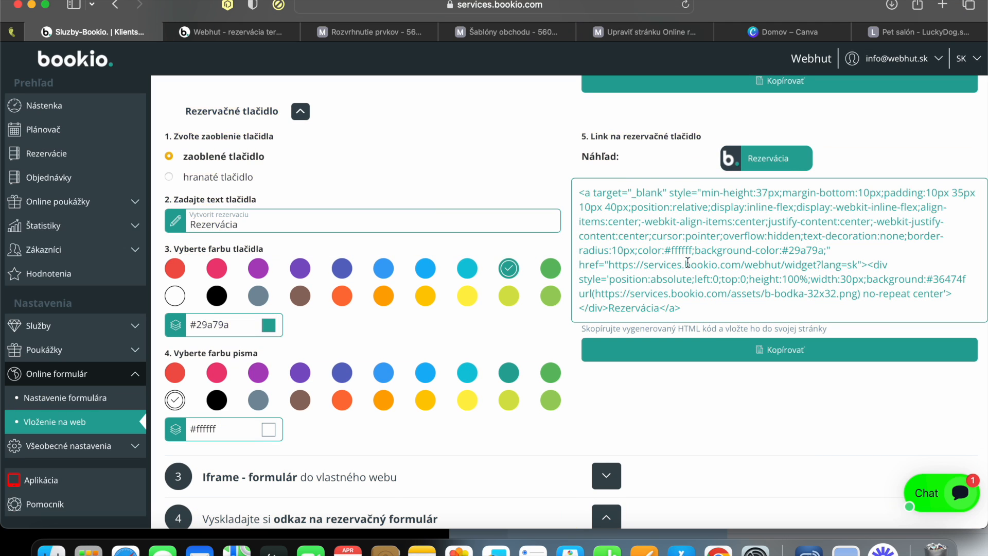
pyautogui.click(717, 357)
# Switch to Shoptet, paste the copied button code into the editor's Záhlavie HTML code, save it and display the shop
pyautogui.click(415, 30)
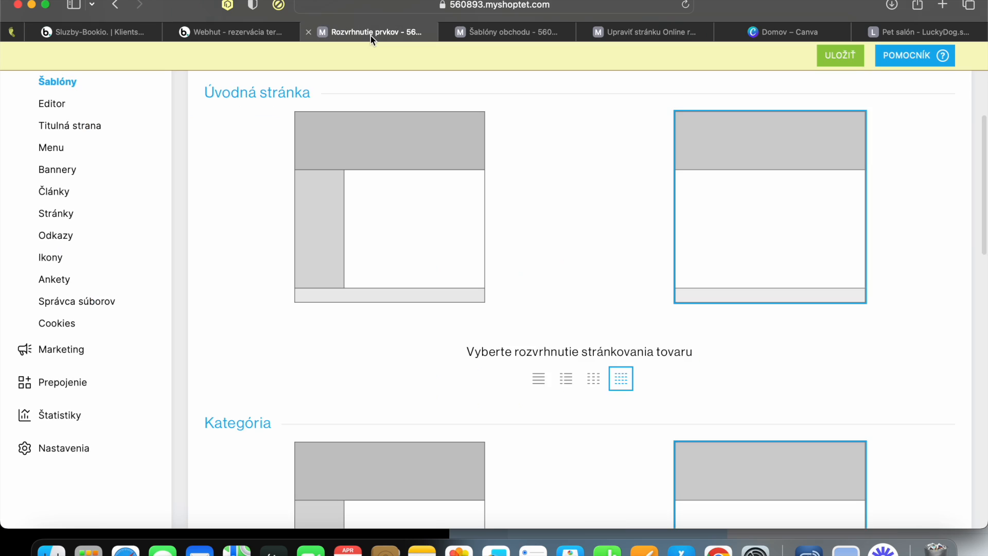
pyautogui.scroll(1, 224, 182)
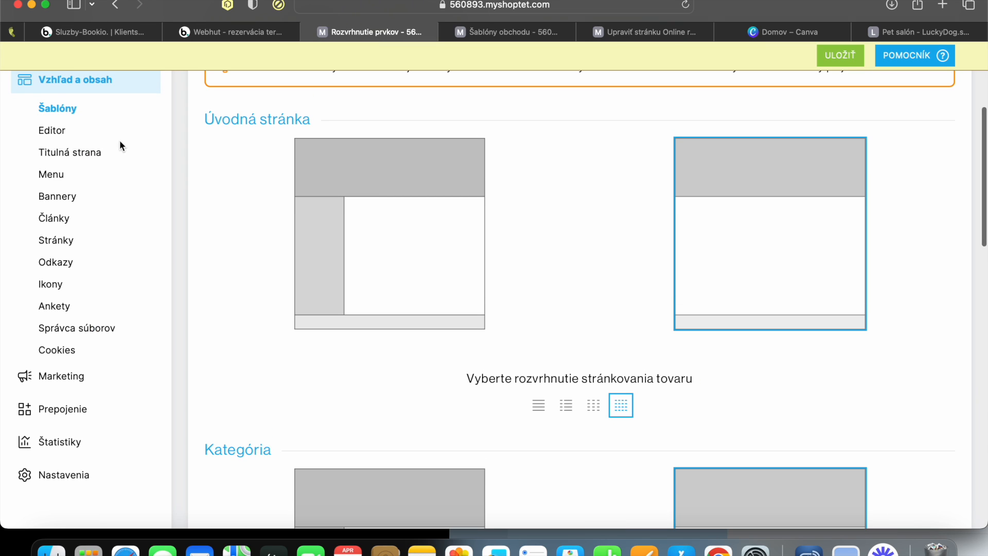
pyautogui.click(75, 135)
pyautogui.click(320, 240)
pyautogui.scroll(-5, 451, 340)
pyautogui.scroll(3, 451, 341)
pyautogui.click(427, 326)
pyautogui.press('super+v')
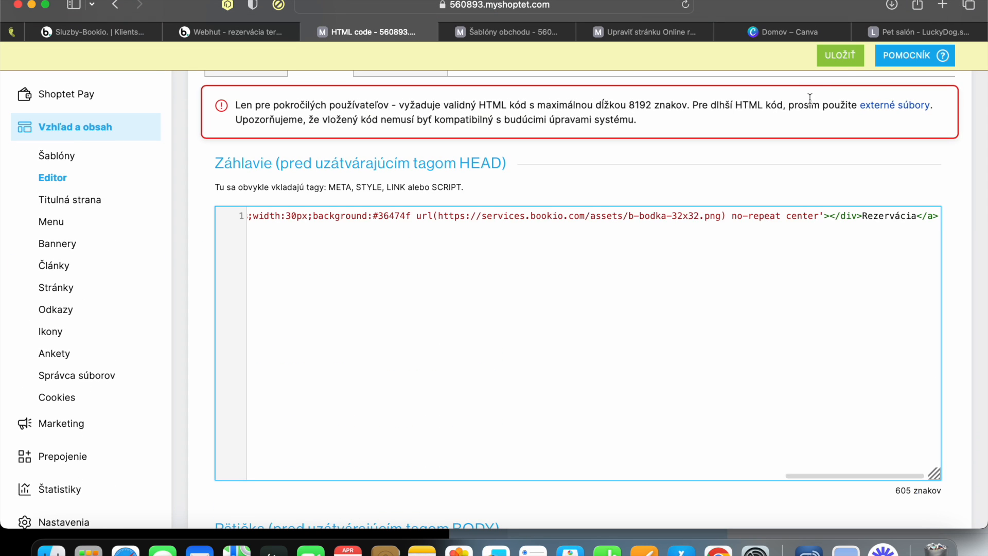
pyautogui.click(840, 55)
pyautogui.click(944, 60)
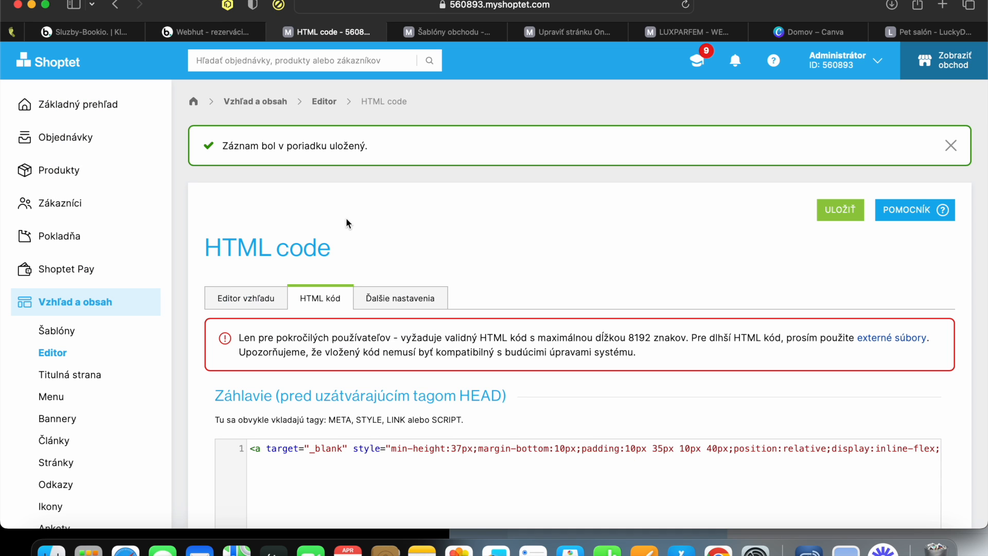
# Add the existing Online rezervácia page to the shop's Horné menu as an item of type Stránka
pyautogui.click(468, 41)
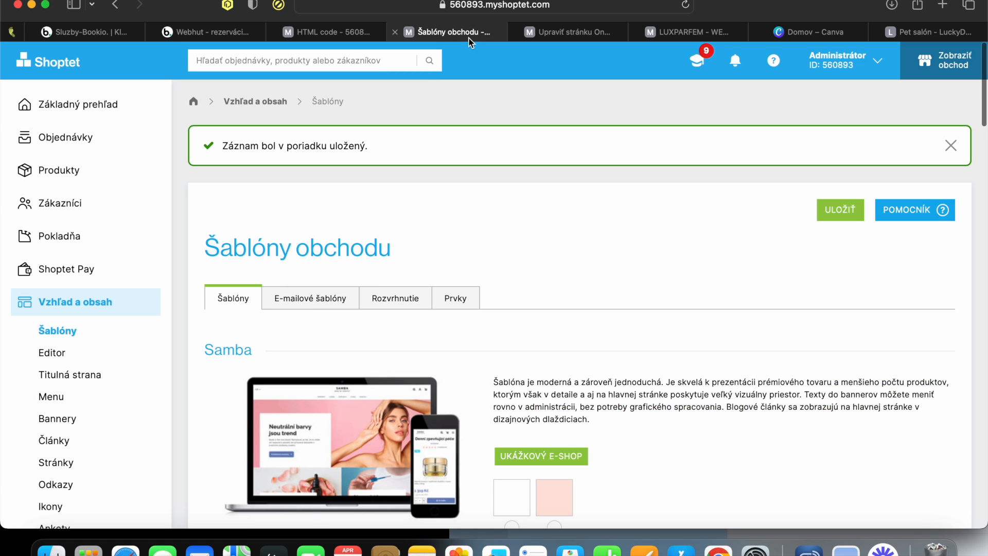
pyautogui.click(84, 397)
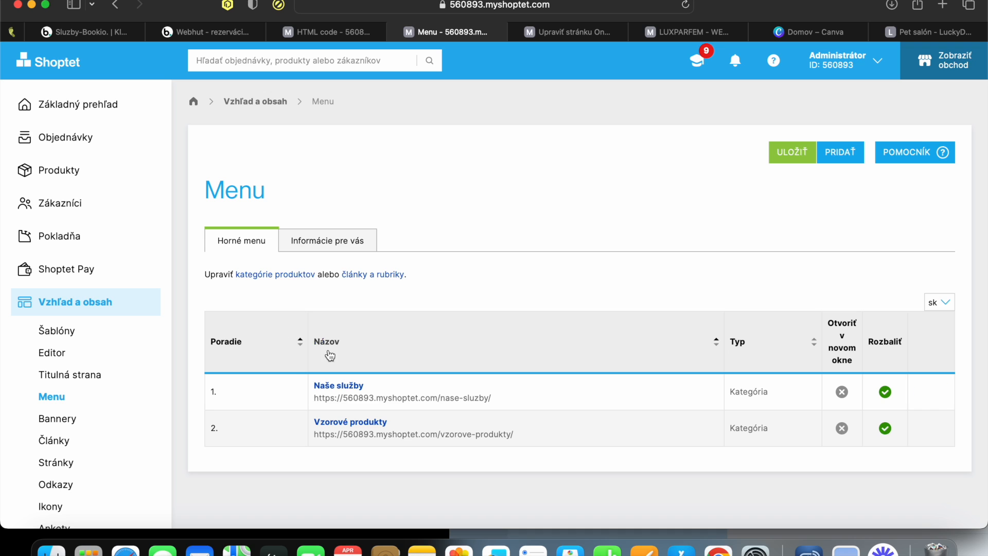
pyautogui.click(840, 153)
pyautogui.click(531, 290)
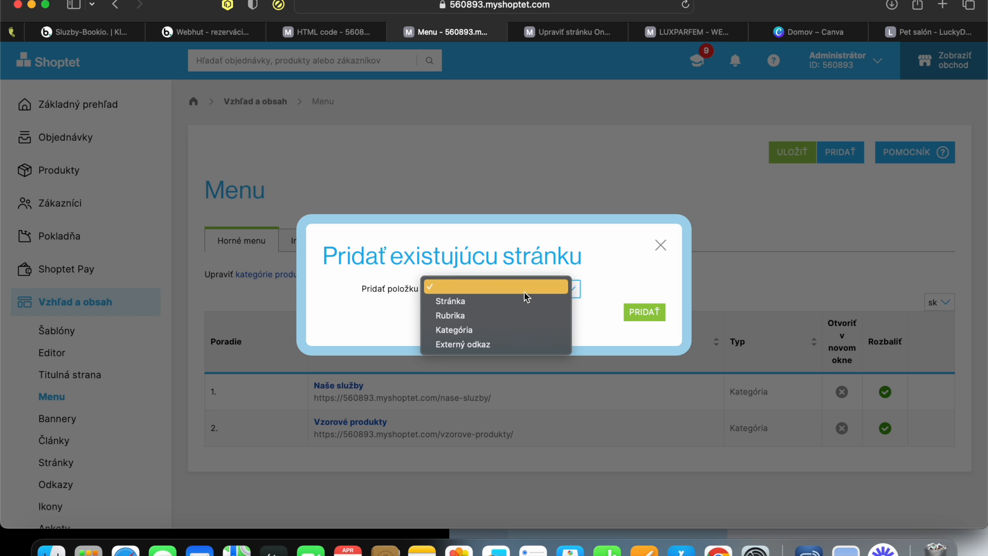
pyautogui.click(476, 305)
pyautogui.click(675, 342)
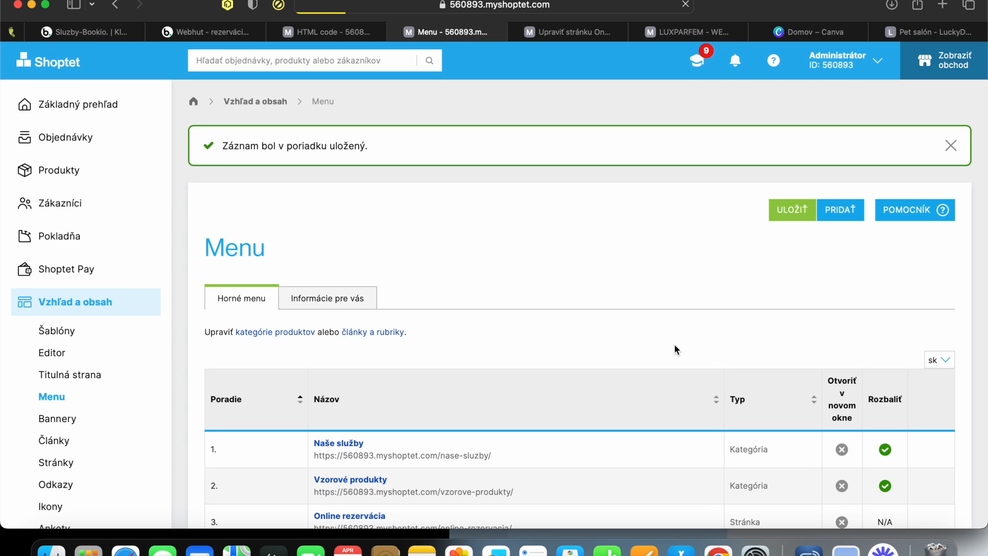
# Display the Online rezervácia page in the shop and examine its reservation buttons and footer
pyautogui.click(954, 70)
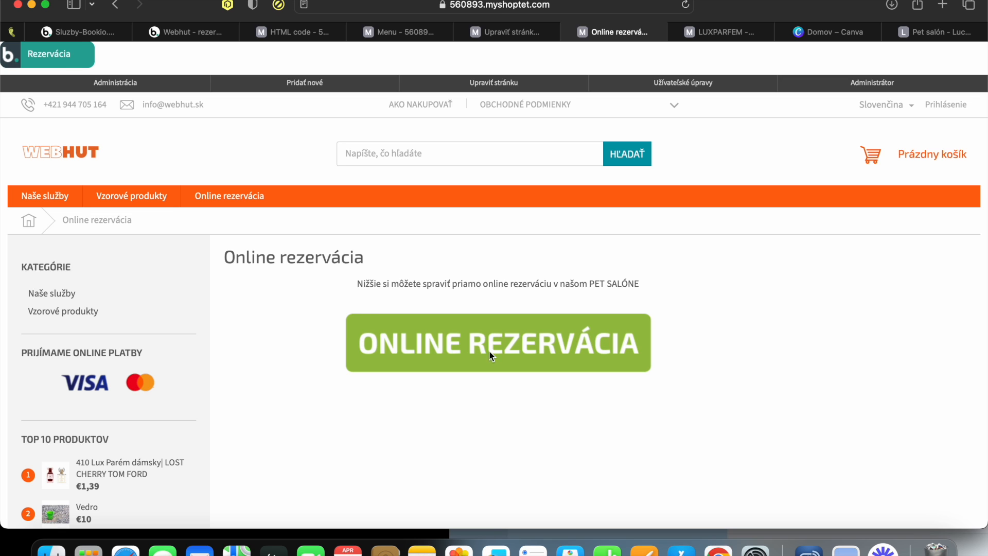
pyautogui.click(491, 356)
pyautogui.click(612, 32)
pyautogui.scroll(-5, 396, 392)
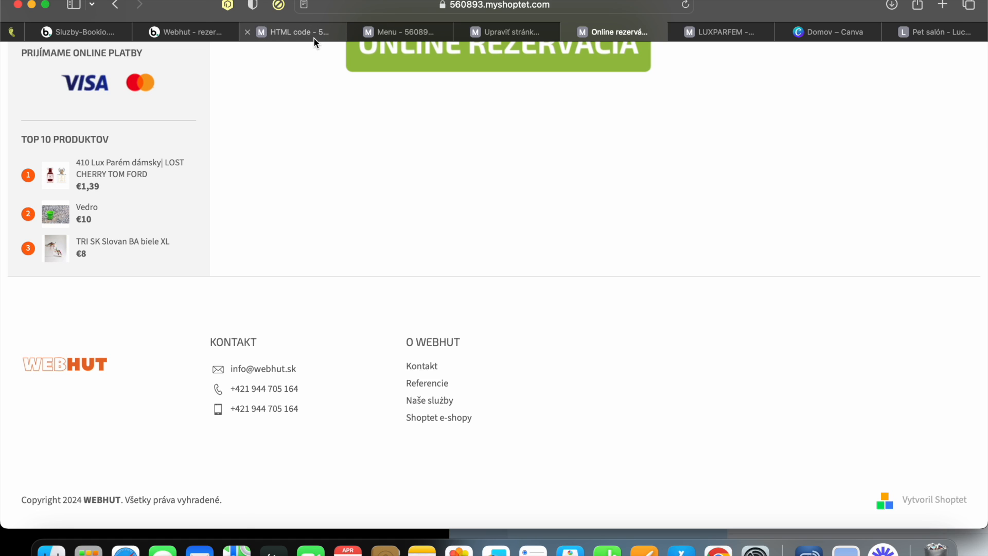
# Delete the reservation button code from the Záhlavie section of the shop's HTML code and save
pyautogui.click(299, 32)
pyautogui.click(298, 449)
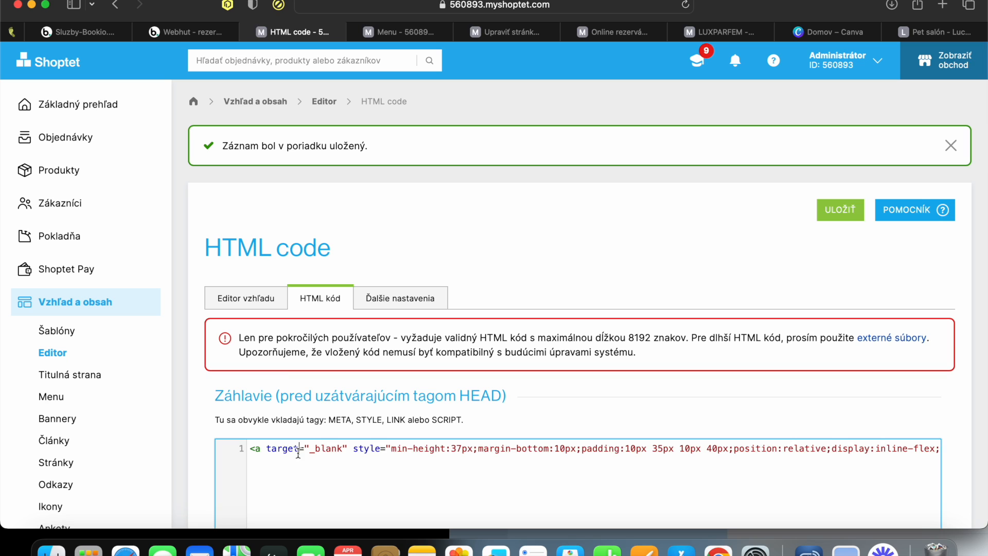
pyautogui.press('super+a')
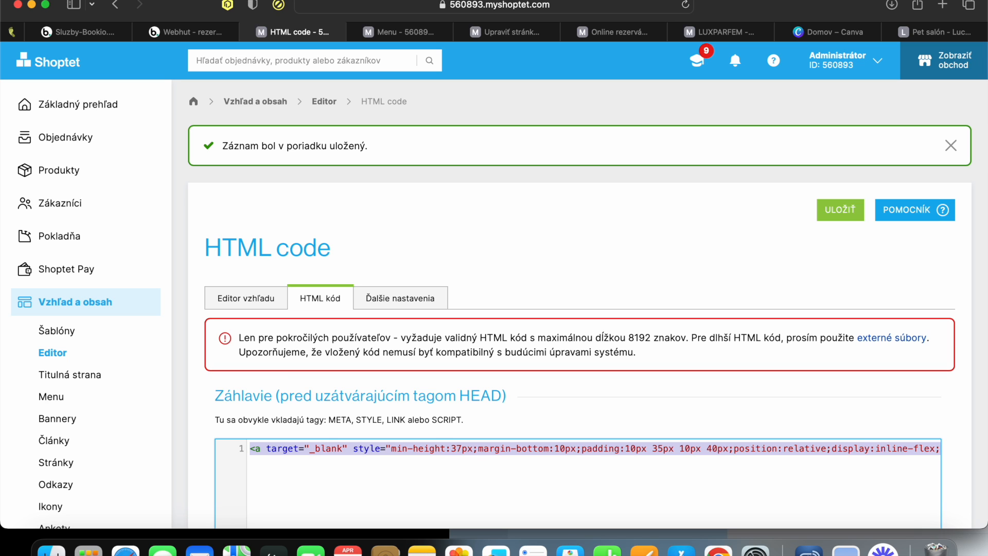
pyautogui.press('BackSpace')
pyautogui.click(841, 209)
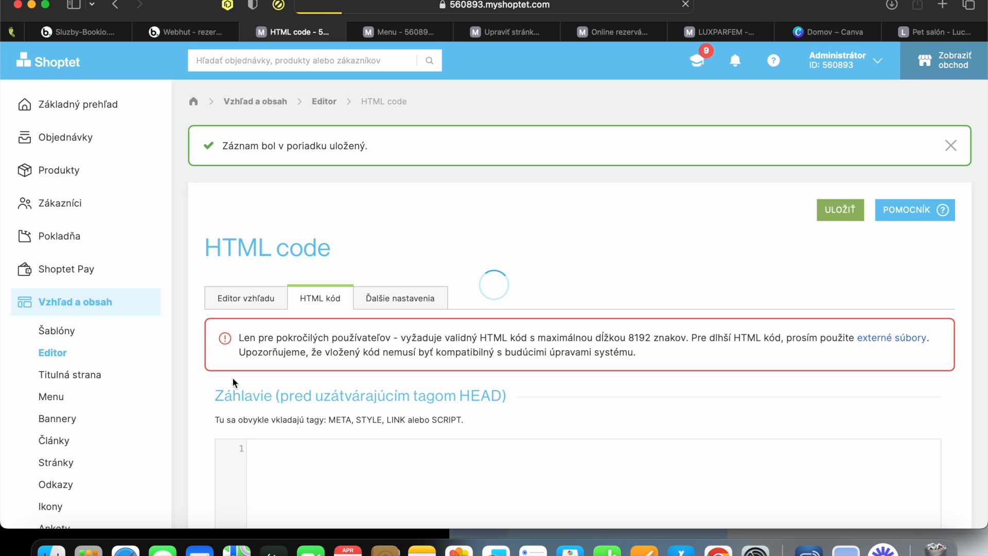
# Open the unused Banner č. 3 in the shop's banner list and rename it BOOKIO
pyautogui.click(105, 426)
pyautogui.click(392, 239)
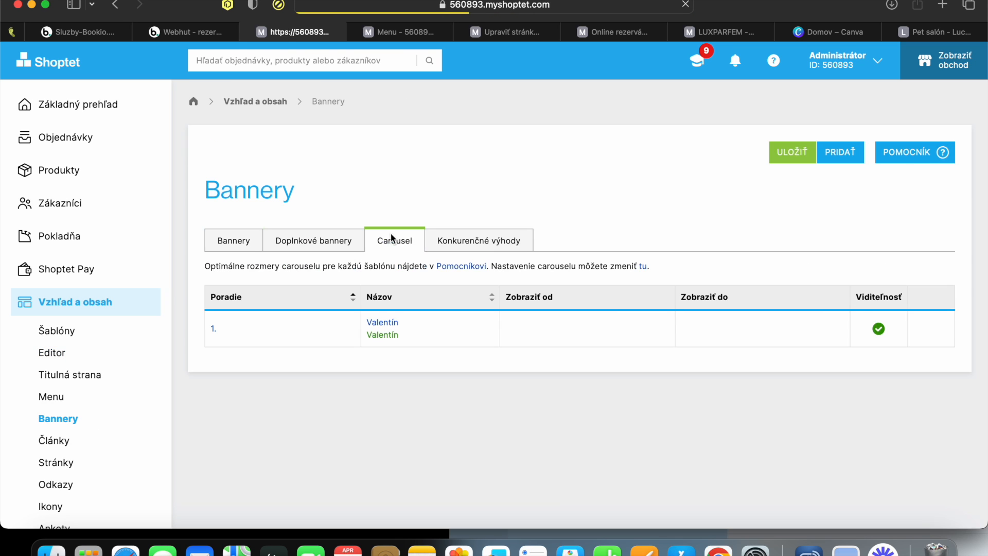
pyautogui.click(337, 248)
pyautogui.click(261, 246)
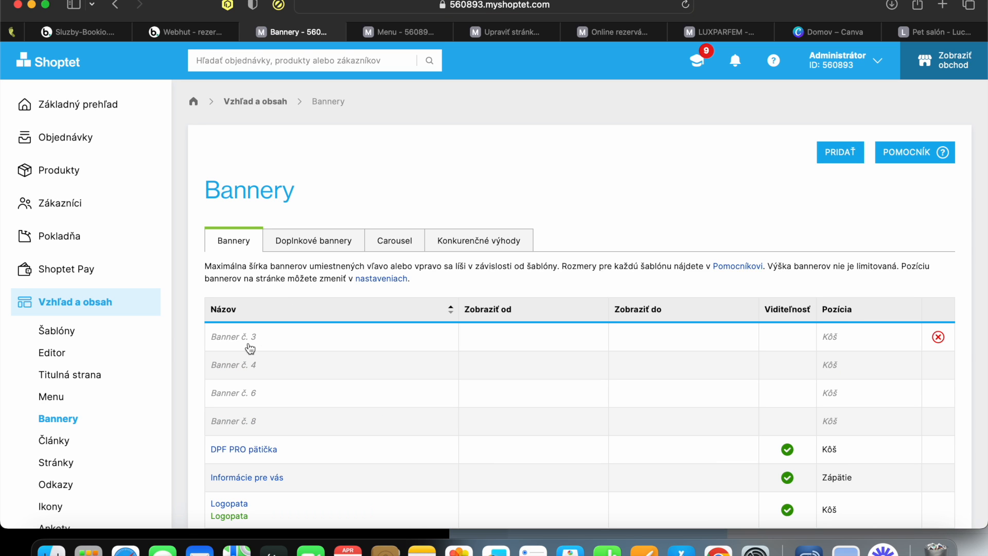
pyautogui.click(250, 337)
pyautogui.tripleClick(521, 239)
pyautogui.write('BOOKIO')
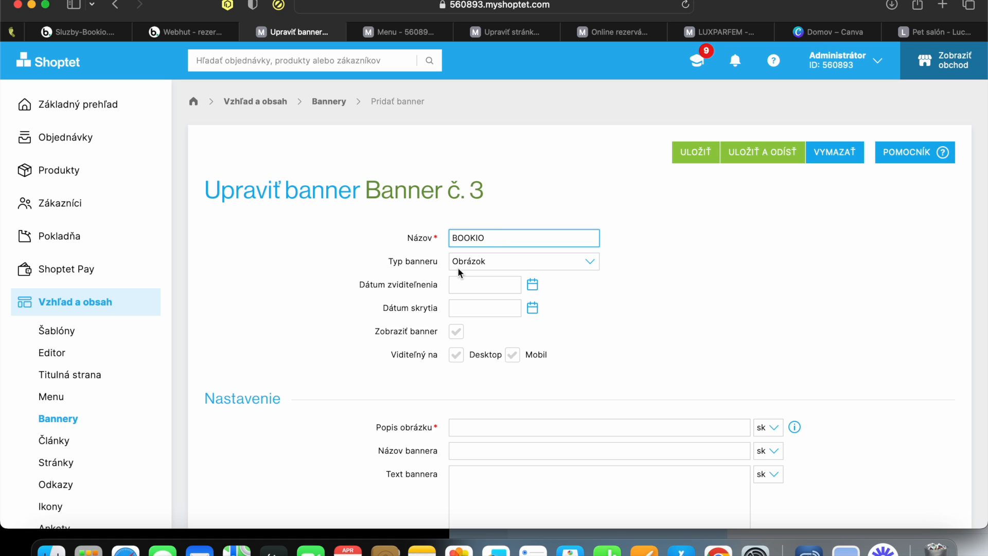
# Set the BOOKIO banner's type to Textový banner and make it displayed and visible on Desktop and Mobil
pyautogui.click(458, 268)
pyautogui.click(463, 274)
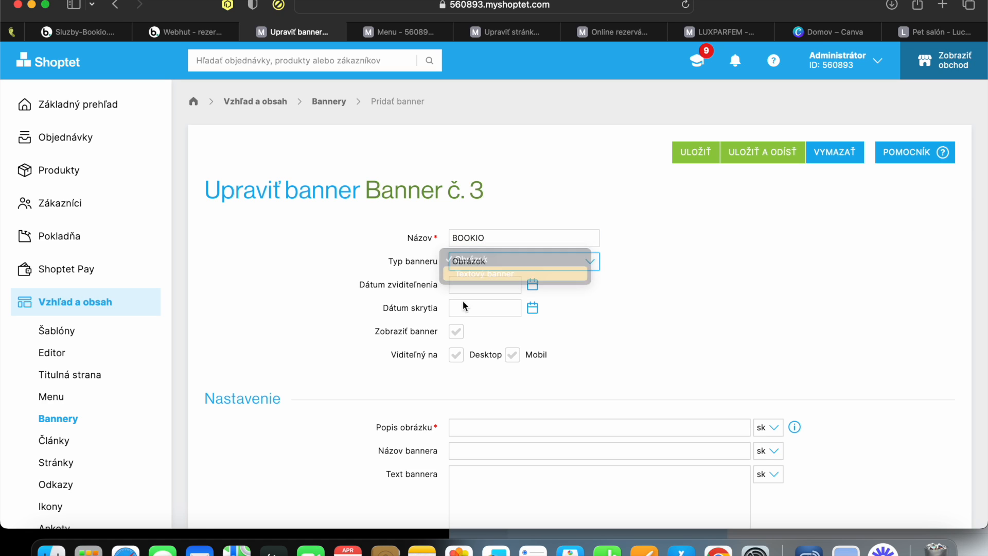
pyautogui.click(456, 331)
pyautogui.click(456, 355)
pyautogui.click(514, 355)
# Paste the Bookio reservation button code into the BOOKIO banner's text and save the banner
pyautogui.click(455, 472)
pyautogui.write('<a target="_blank" style="min-height:37px;margin-bottom:10px;padding:10px 35px 10px 40px;position:relative;display:inline-flex;display:-webkit-inline-flex;align-items:center;-webkit-align-items:center;justify-content:center;-webkit-justify-content:center;cursor:pointer;overflow:hidden;text-decoration:none;border-radius:10px;color:#ffffff;background-color:#29a79a;" href="https://services.bookio.com/webhut/widget?lang=sk"><div style=\'position:absolute;left:0;top:0;height:100%;width:30px;background:#36474f url(https://services.bookio.com/assets/b-bodka-32x32.png) no-repeat center\'></div>Rezervácia</a>')
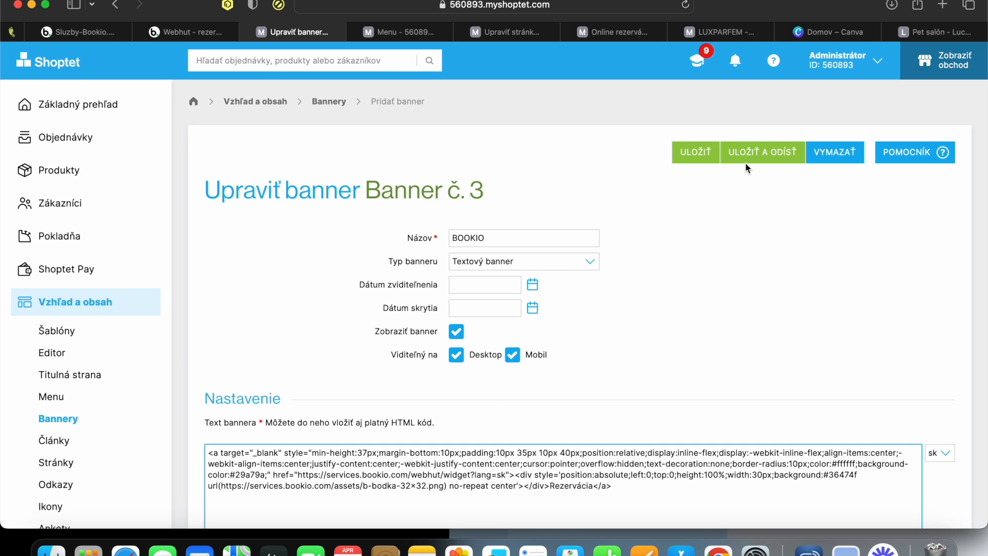
pyautogui.click(708, 161)
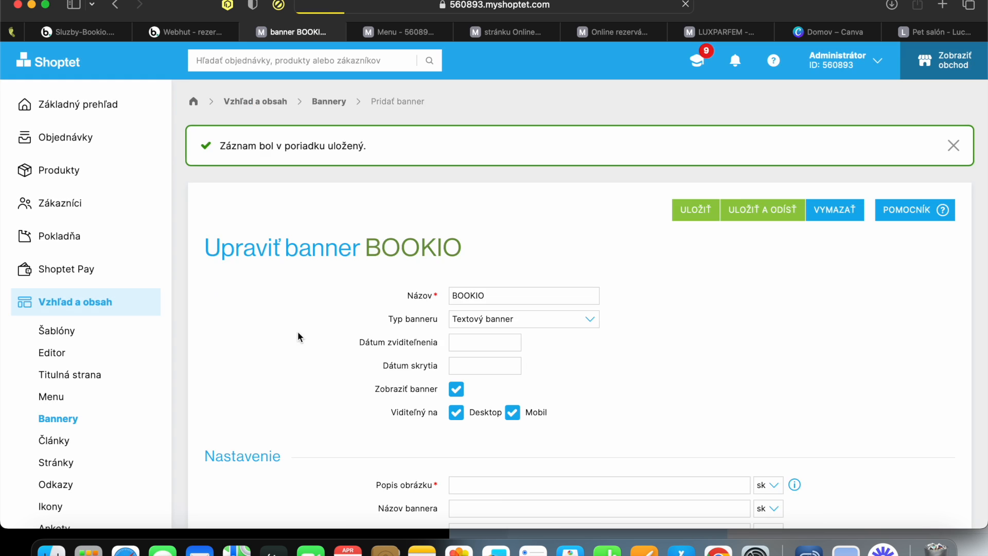
# Place the BOOKIO banner in the shop template's footer between Kontakt and Informácie pre vás, save, and check the footer in the shop
pyautogui.click(70, 356)
pyautogui.click(81, 336)
pyautogui.click(452, 242)
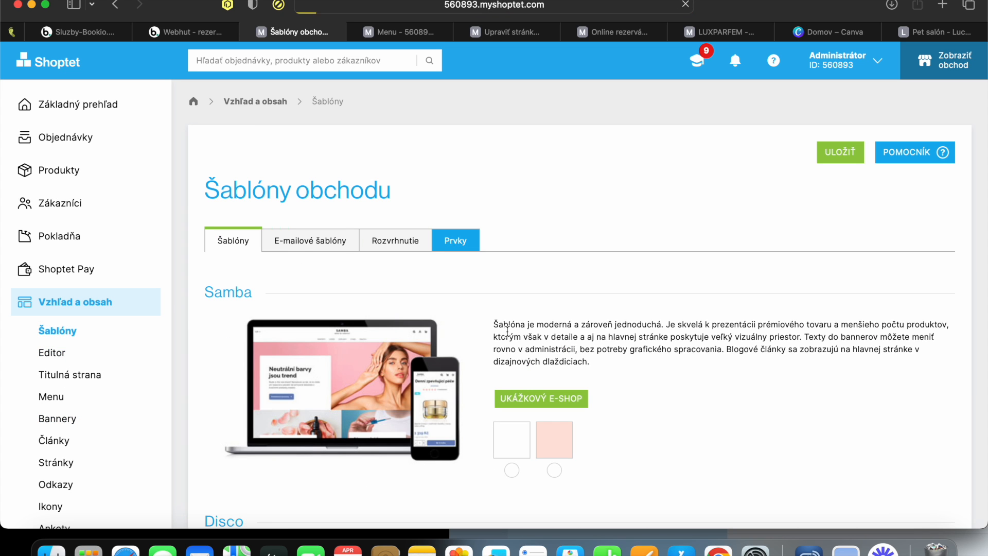
pyautogui.scroll(-10, 533, 370)
pyautogui.scroll(-3, 533, 371)
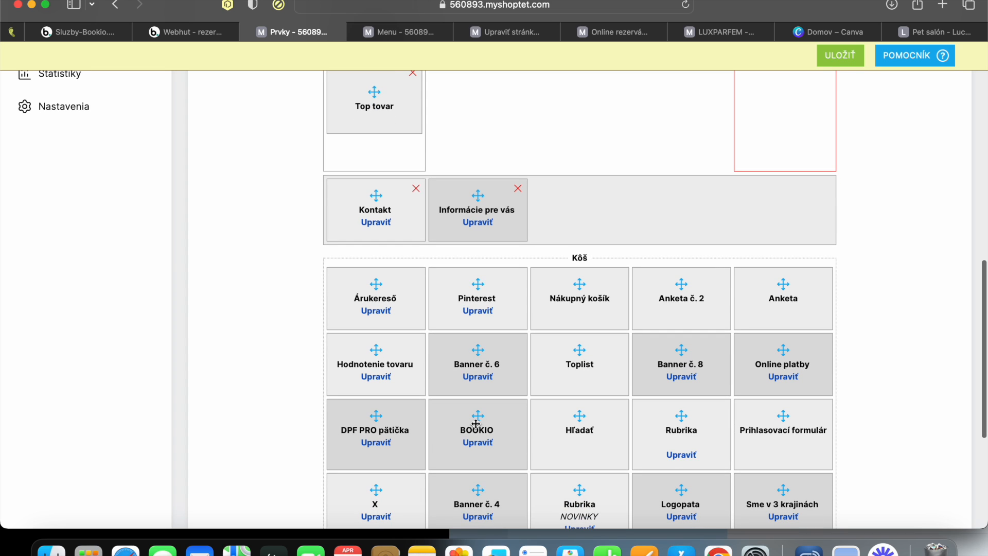
pyautogui.moveTo(480, 417); pyautogui.dragTo(484, 191)
pyautogui.click(836, 54)
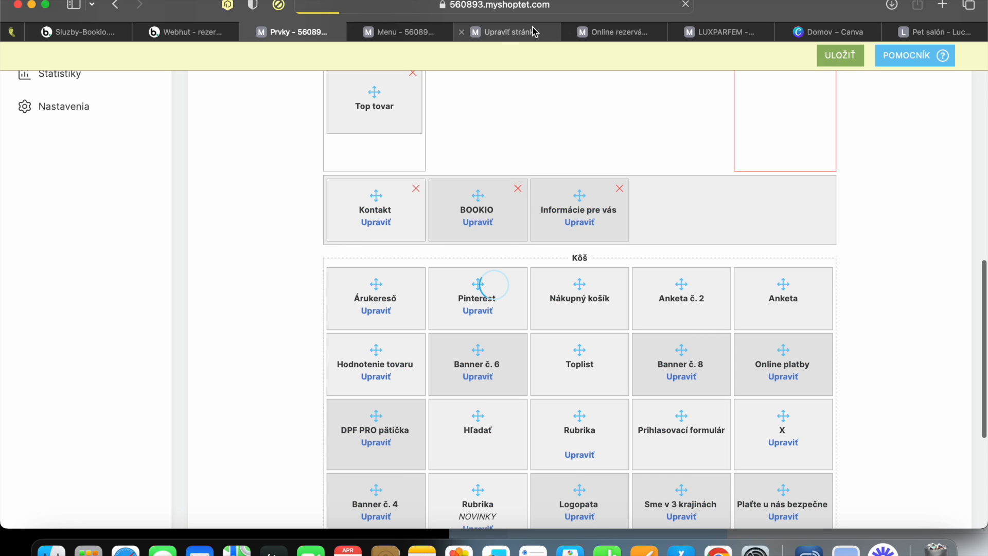
pyautogui.click(939, 65)
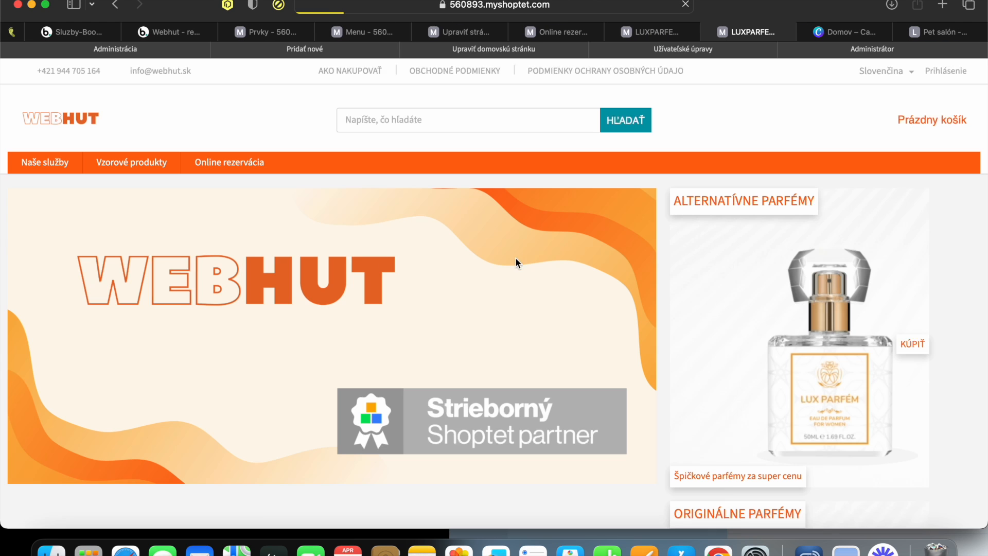
pyautogui.scroll(-15, 158, 181)
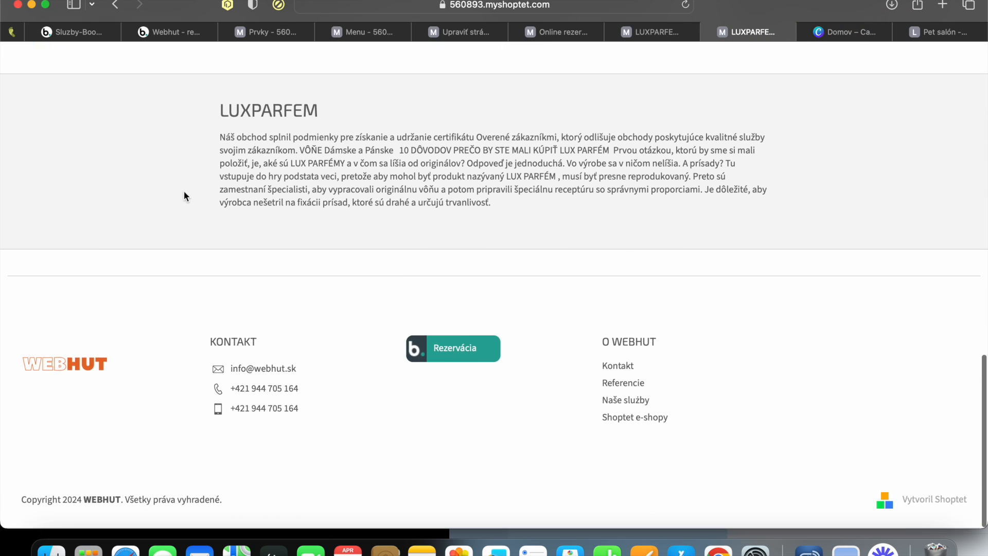